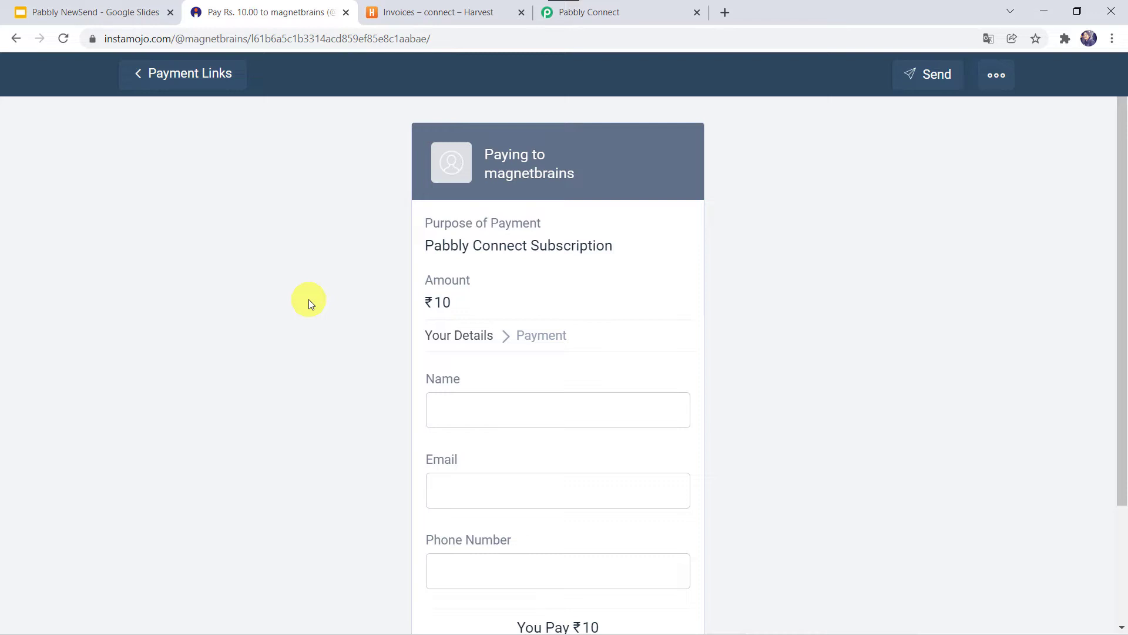
# - Return from Harvest to the Instamojo payment page and scroll to the buyer form
pyautogui.click(462, 12)
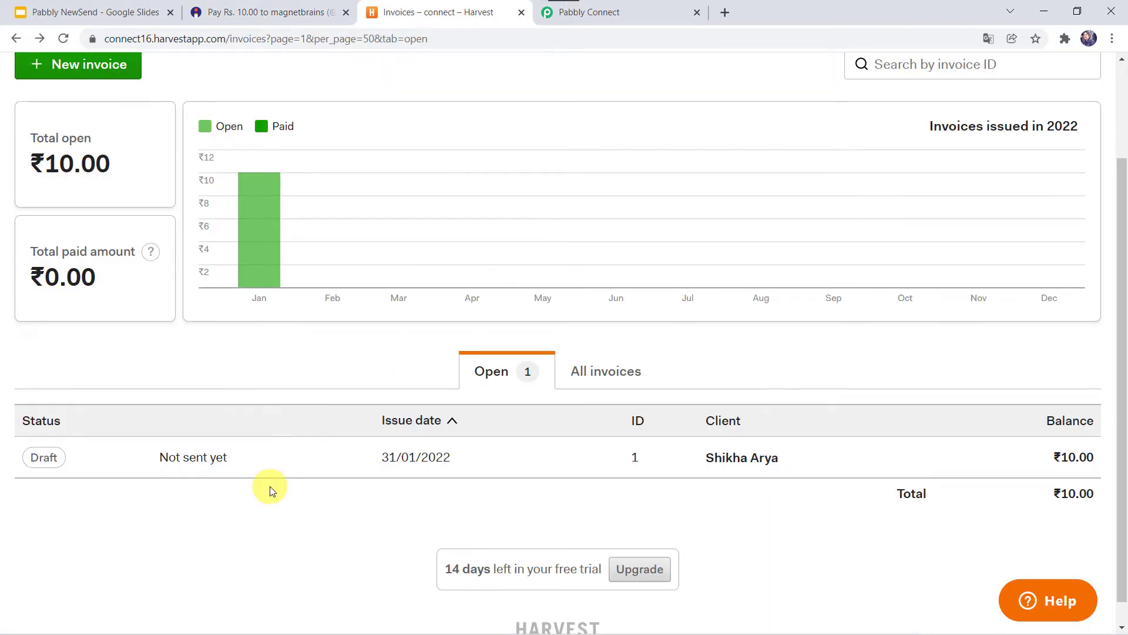
pyautogui.click(285, 9)
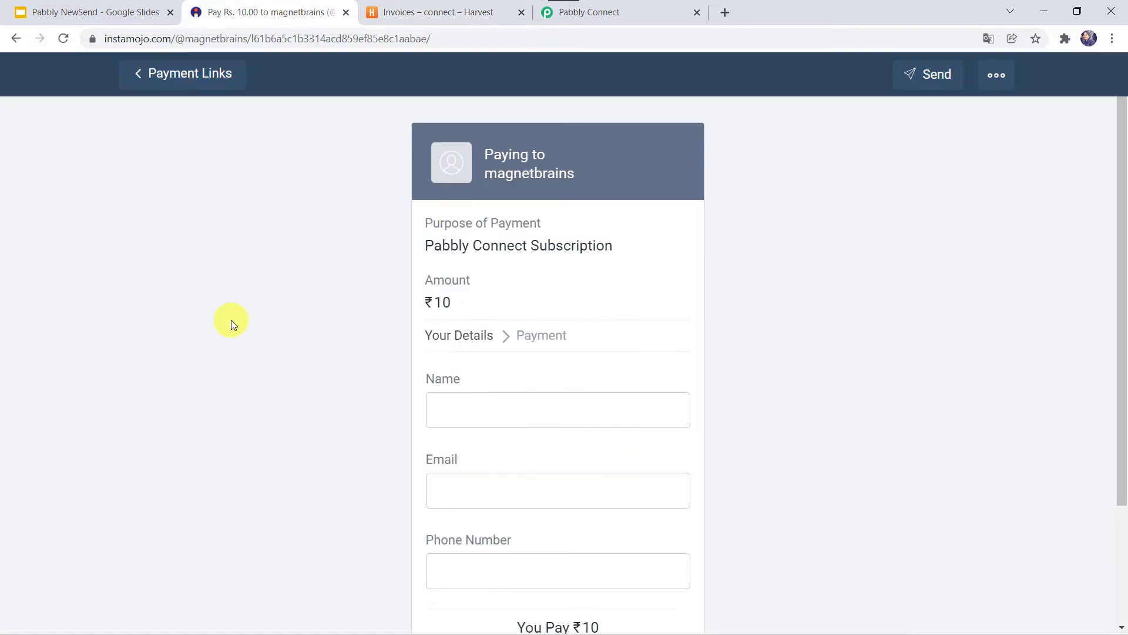
pyautogui.scroll(-2, 230, 323)
# - Enter the buyer's name, e-mail and phone number, then submit the ₹10 payment
pyautogui.click(458, 290)
pyautogui.press('Tab')
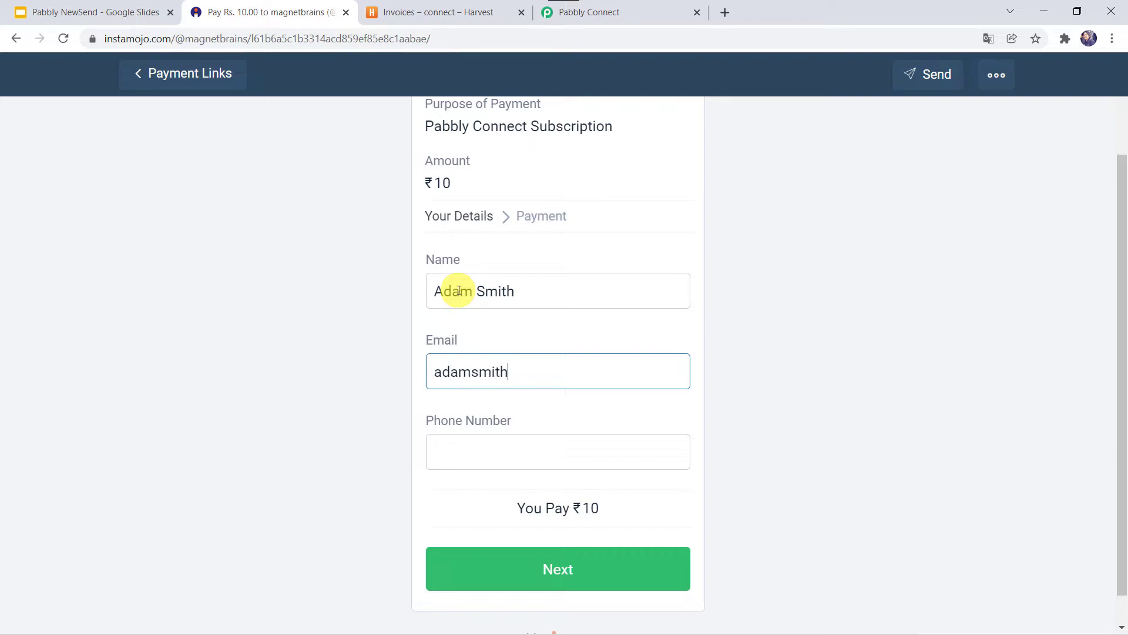
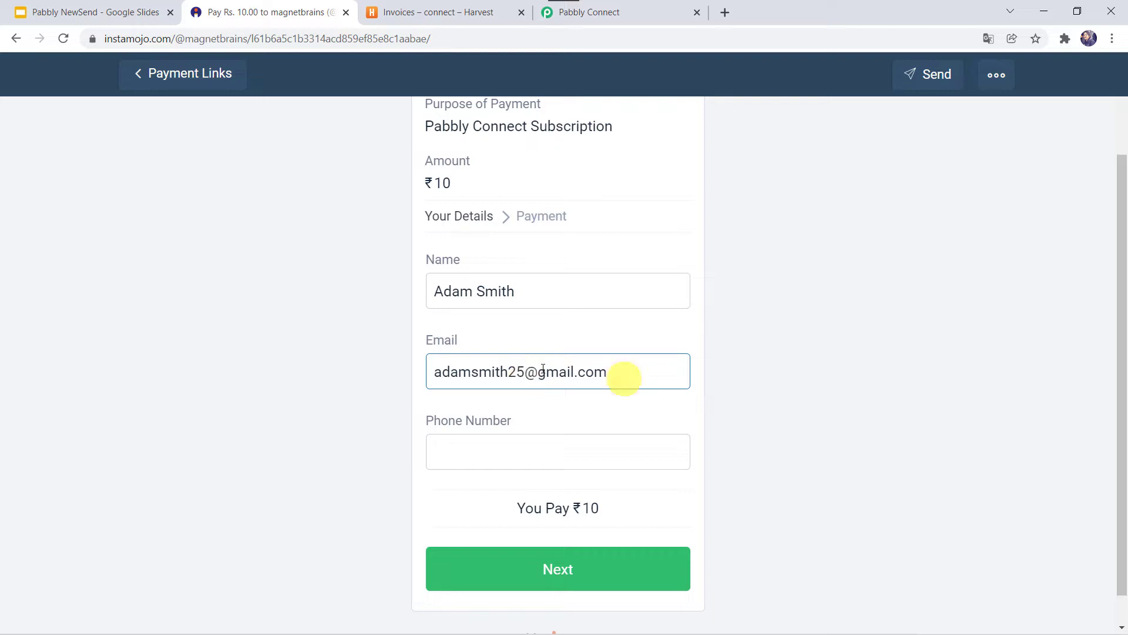
pyautogui.press('Tab')
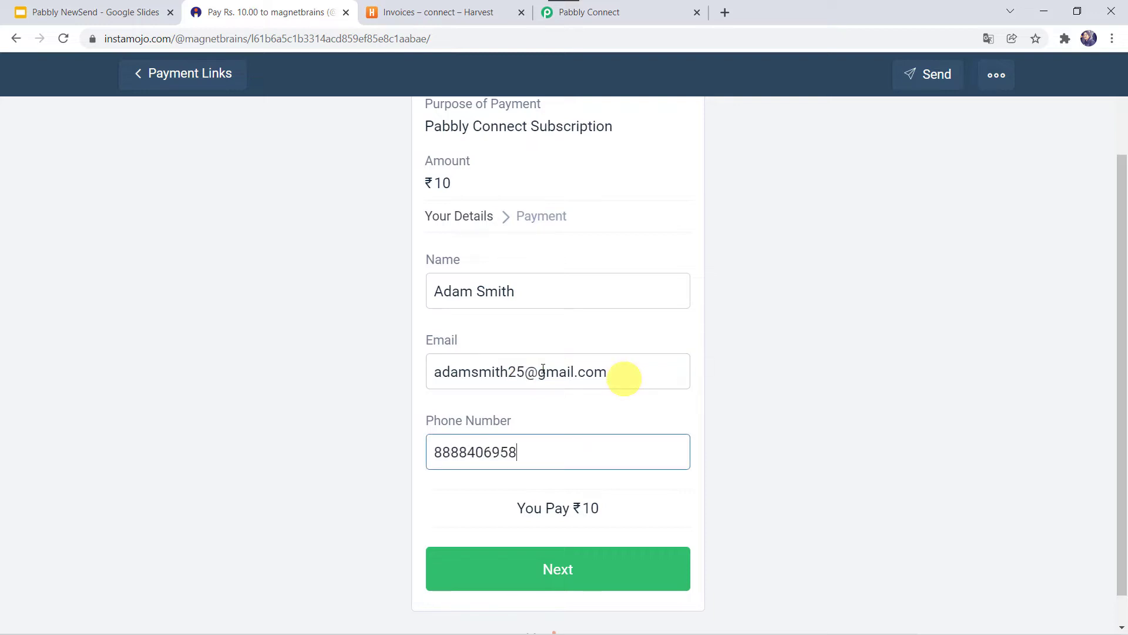
pyautogui.click(523, 572)
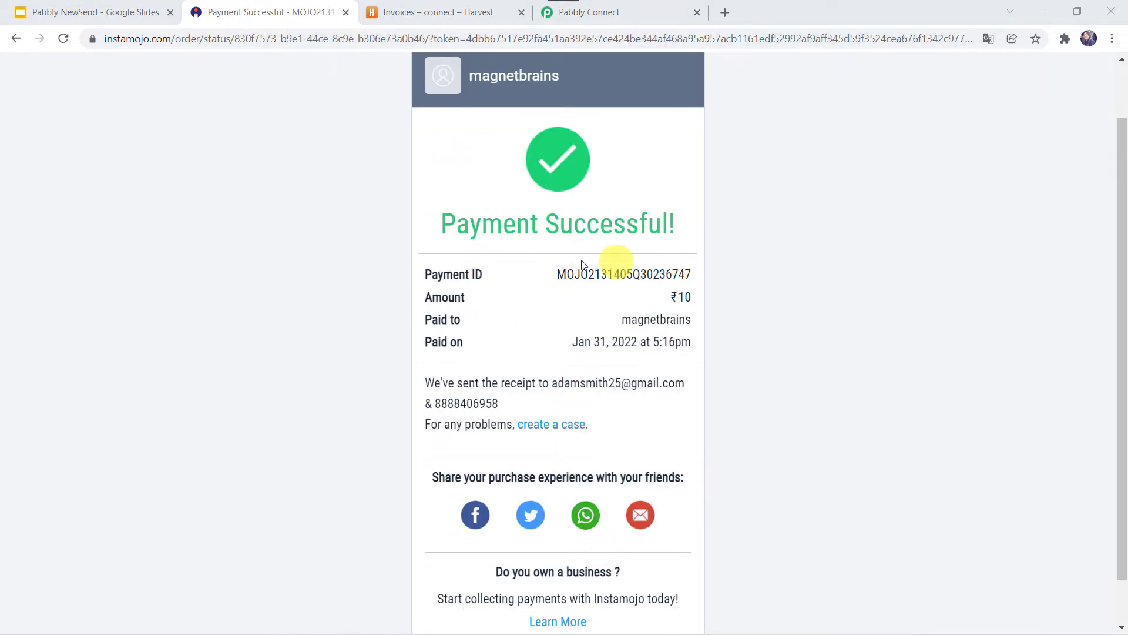
# - Refresh the Harvest invoice list and open the new ₹10.00 Invoice 2
pyautogui.click(451, 8)
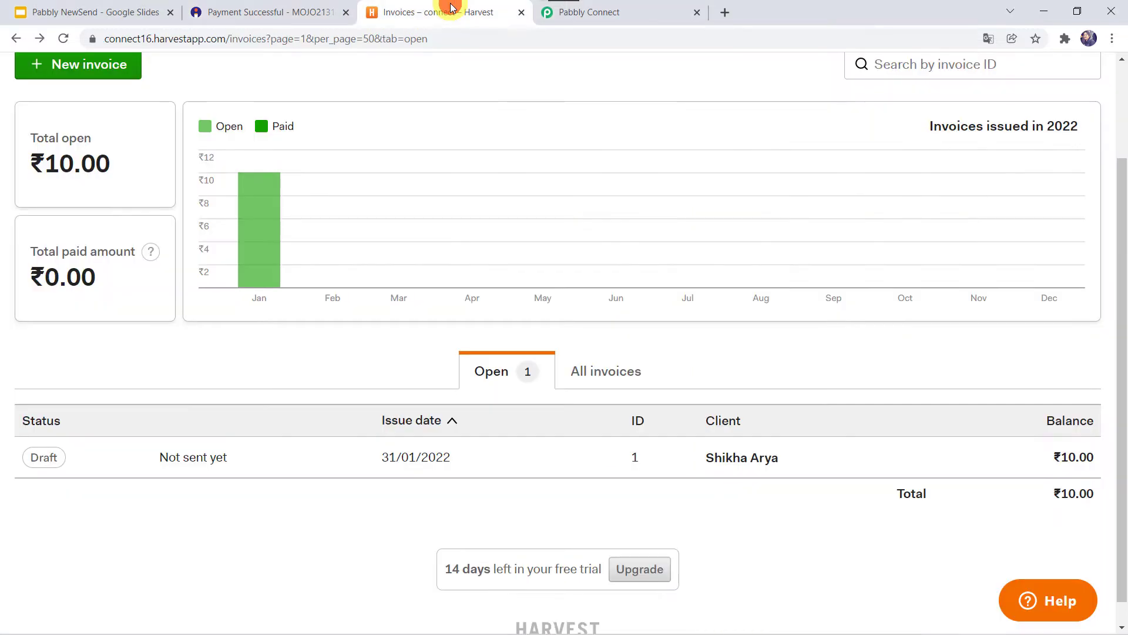
pyautogui.click(64, 39)
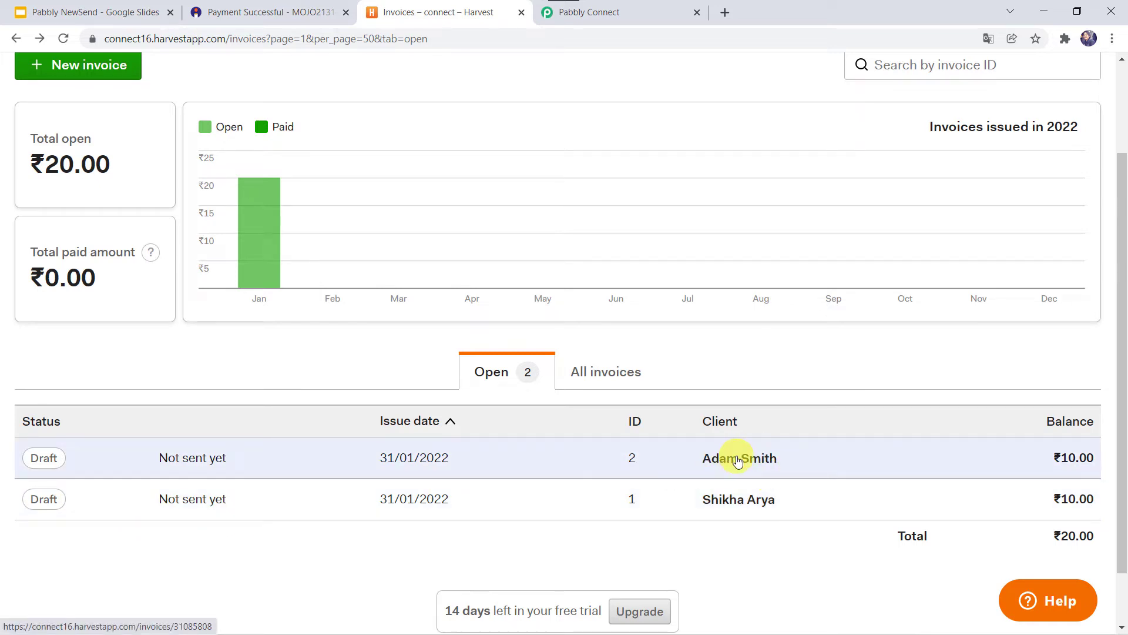
pyautogui.click(738, 459)
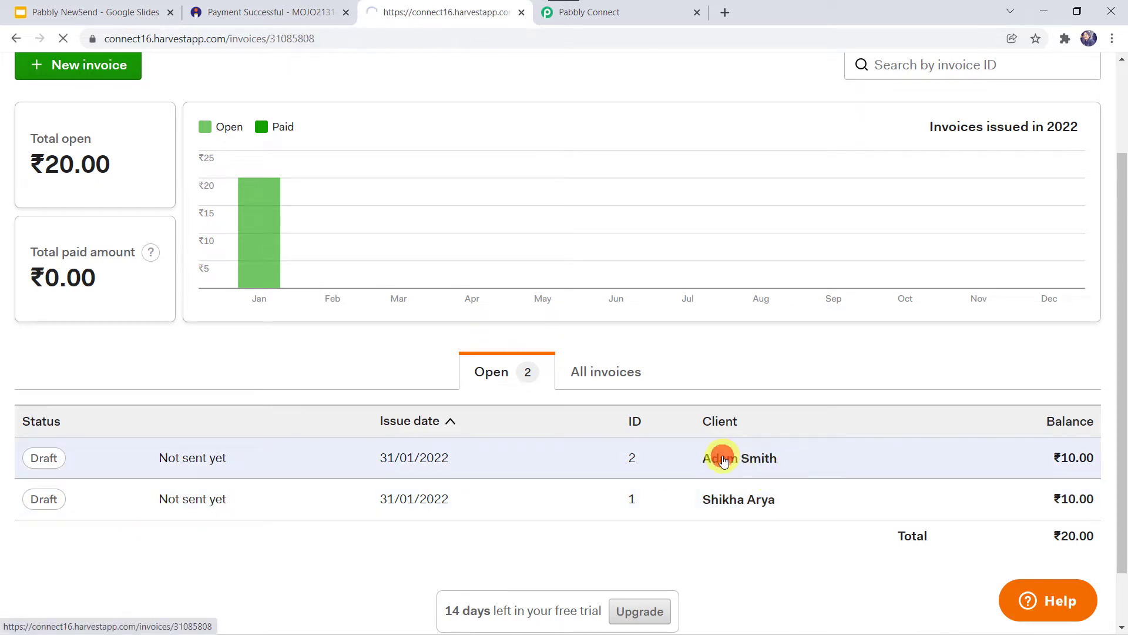
pyautogui.scroll(-3, 362, 361)
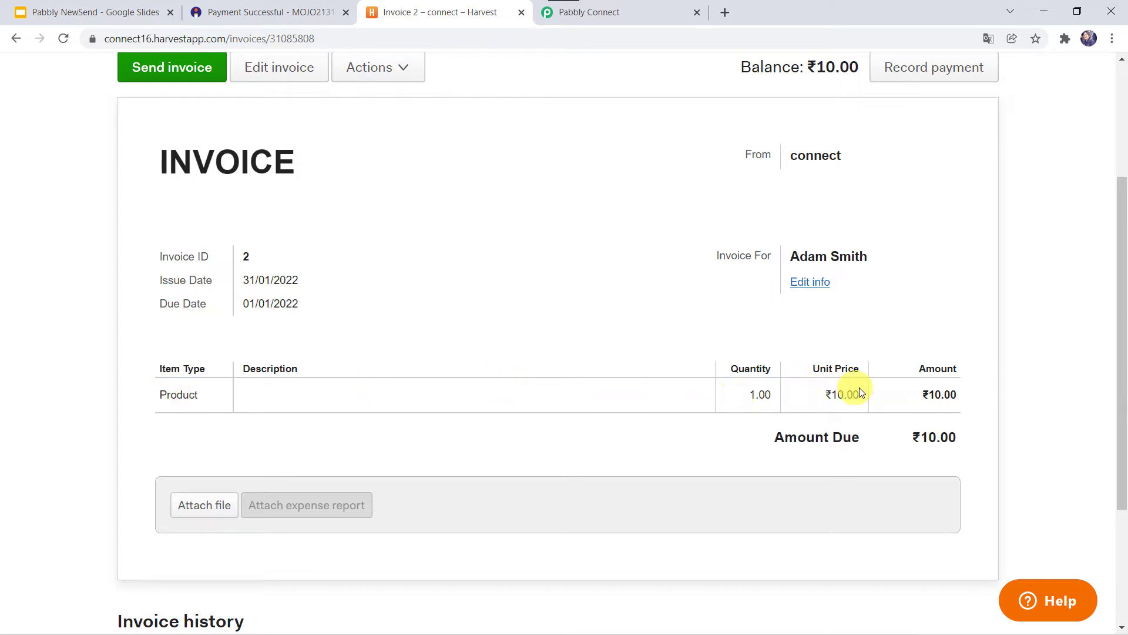
pyautogui.scroll(4, 922, 387)
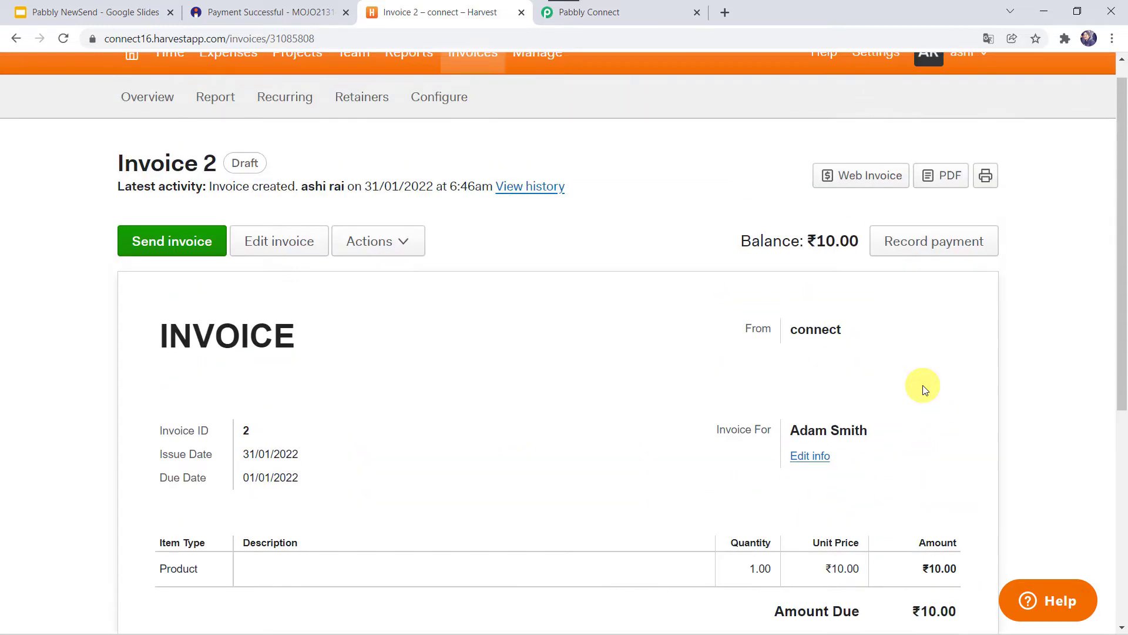
# - Recheck the Instamojo payment confirmation, then go back to Harvest Invoice 2
pyautogui.click(283, 14)
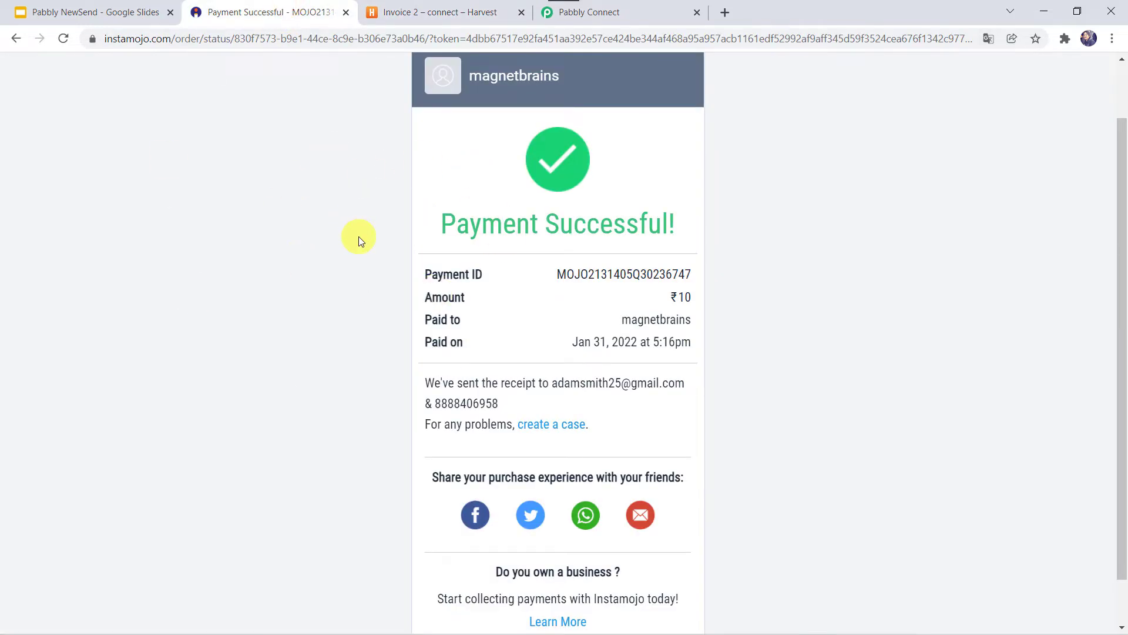
pyautogui.click(444, 14)
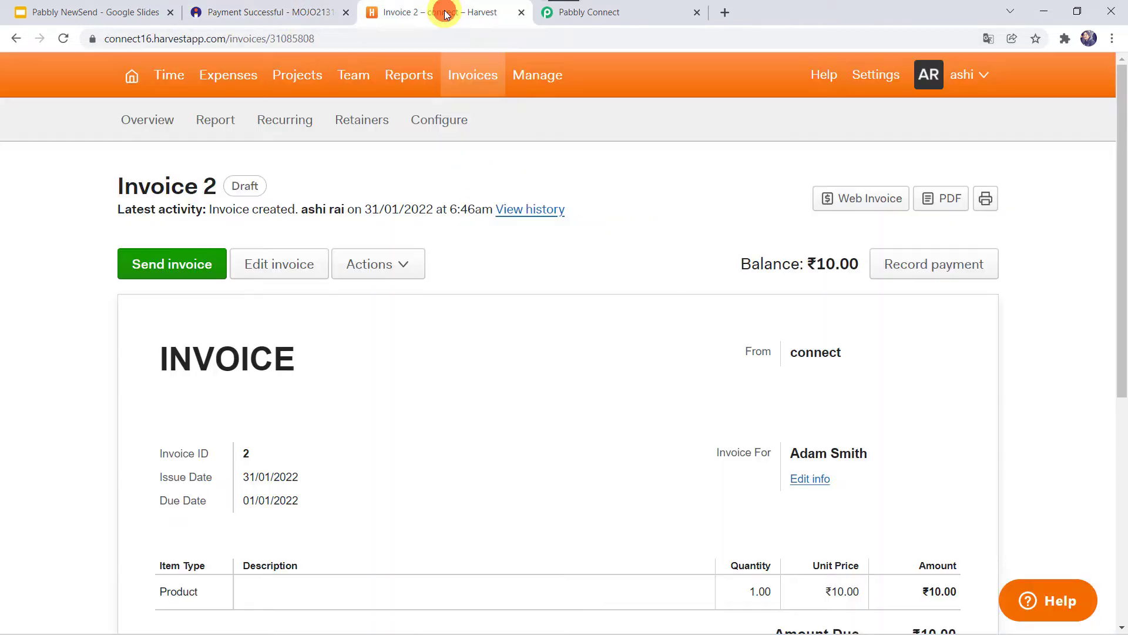
pyautogui.scroll(-2, 552, 368)
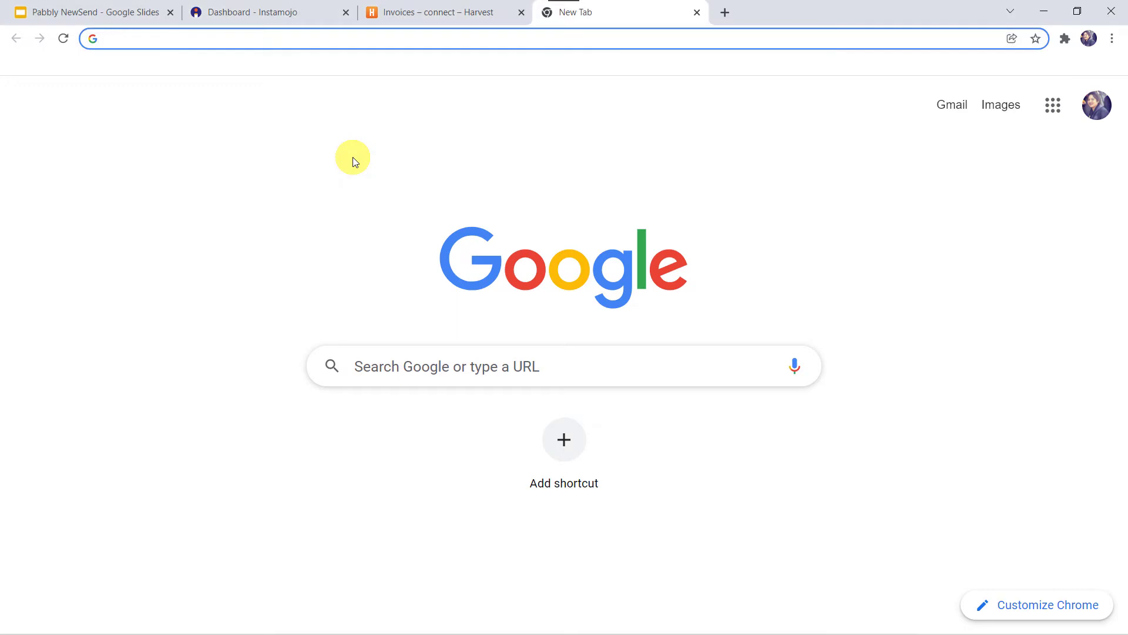
# - Load pabbly.com and open the Pabbly Connect product page from Products
pyautogui.write('pabbly')
pyautogui.press('Return')
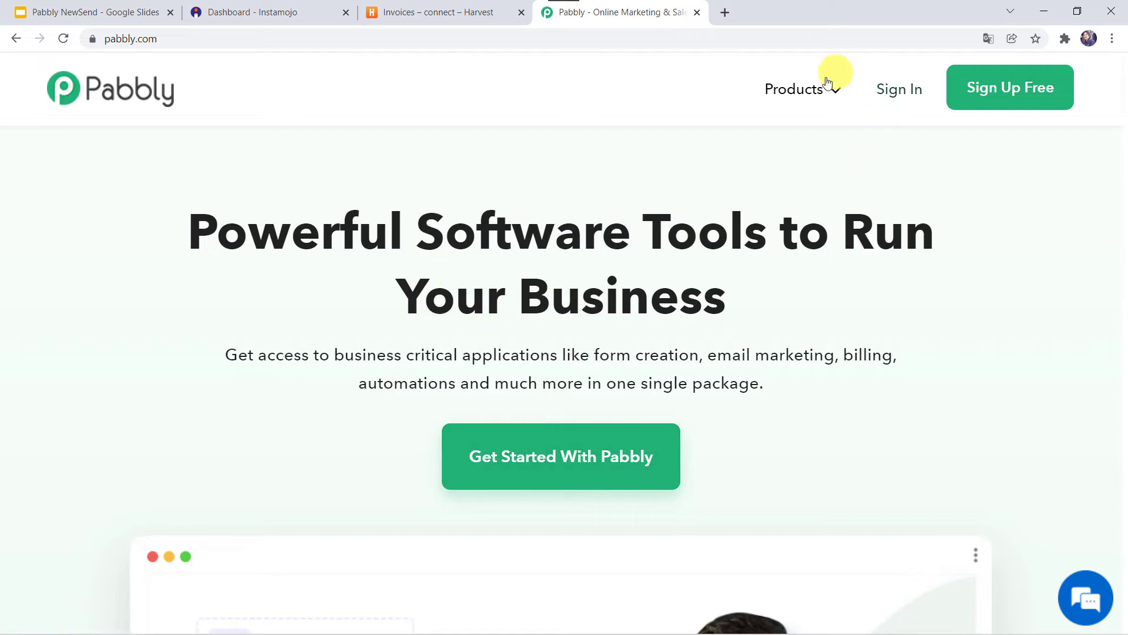
pyautogui.moveTo(811, 88)
pyautogui.click(383, 330)
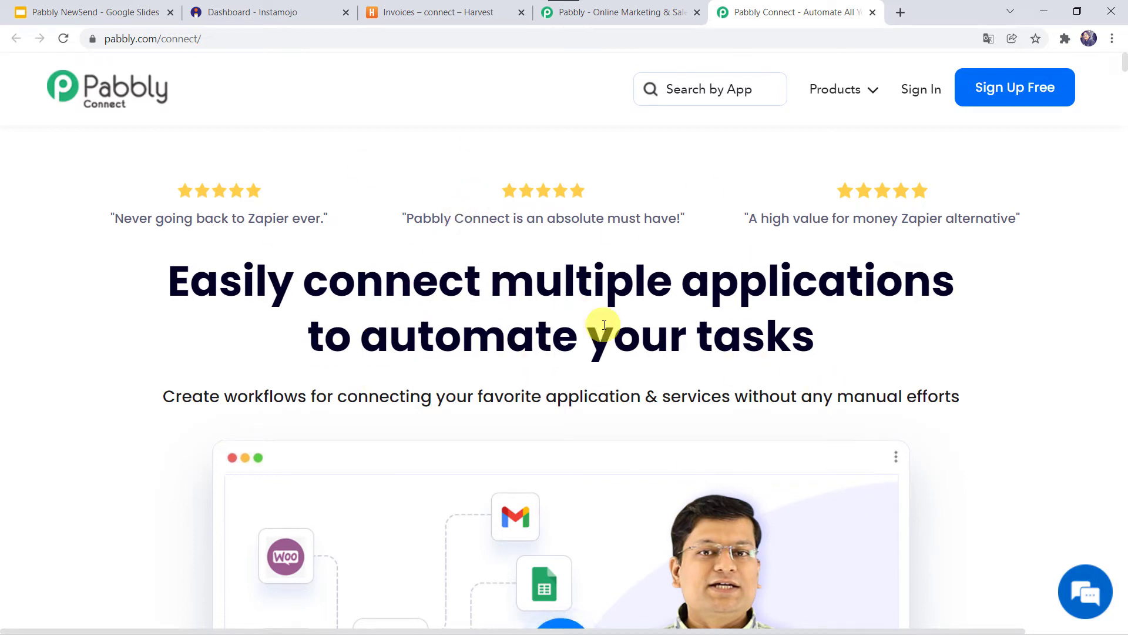
# - Sign in to the Pabbly account and access Pabbly Connect from its apps
pyautogui.click(1013, 91)
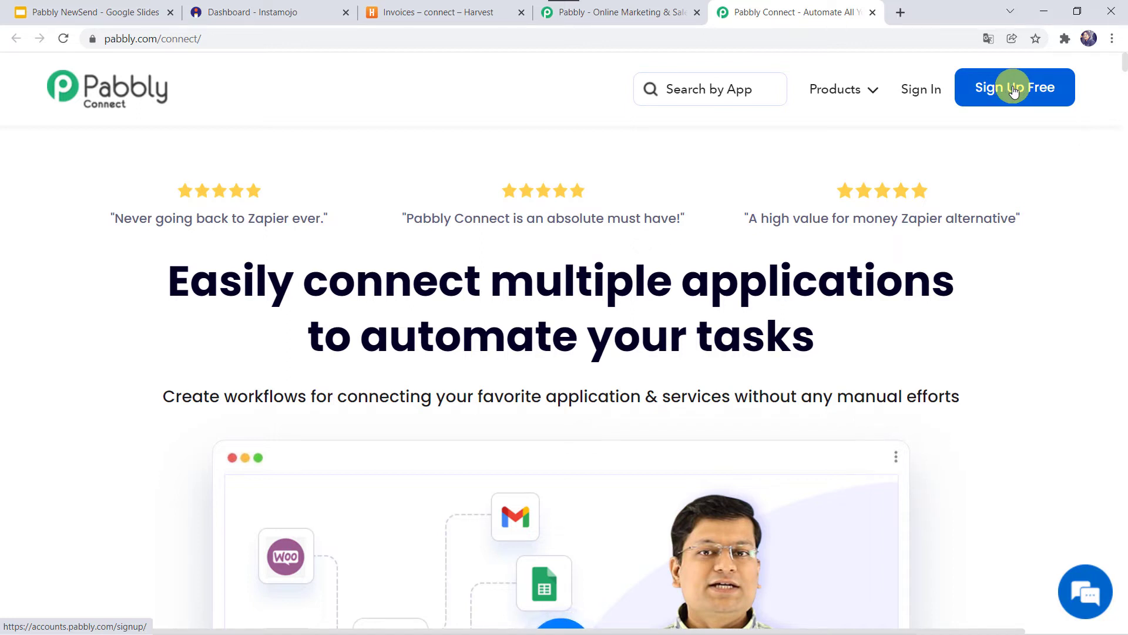
pyautogui.click(921, 92)
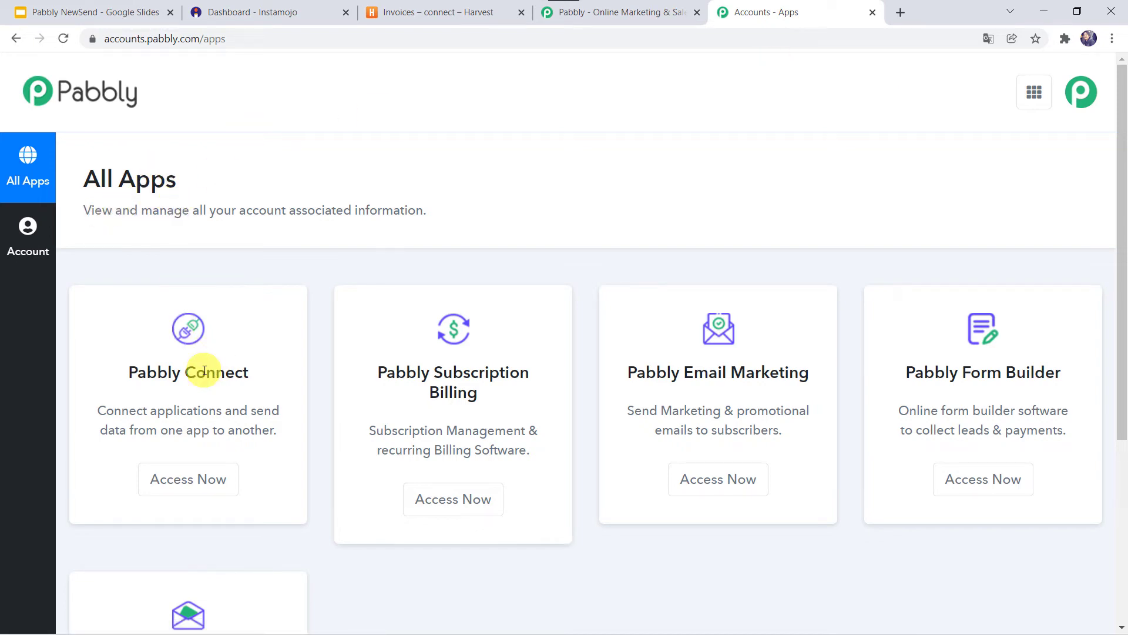
pyautogui.click(193, 479)
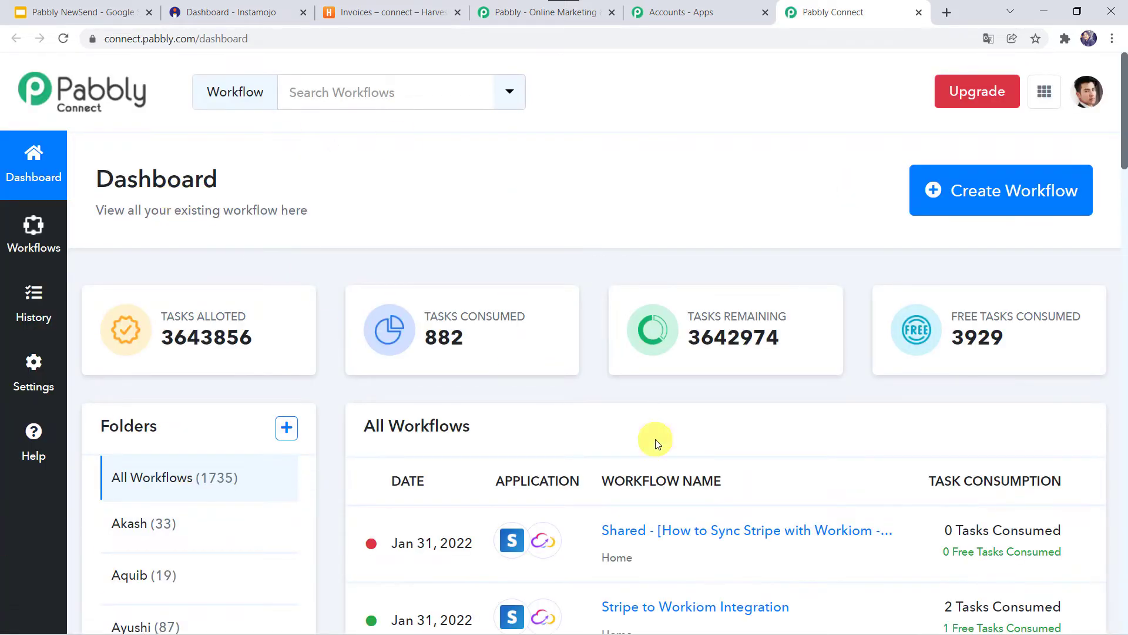
# - Create a new workflow named 'Instamojo to Harvest Integration'
pyautogui.scroll(-5, 655, 439)
pyautogui.scroll(5, 655, 439)
pyautogui.click(988, 194)
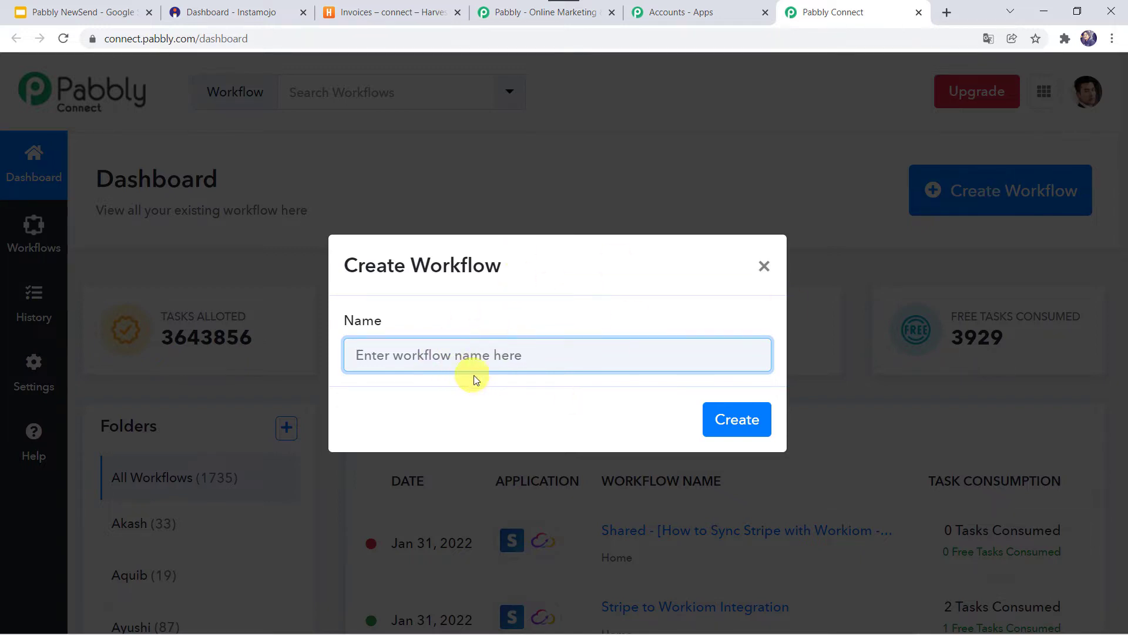
pyautogui.write('Instamojo to ')
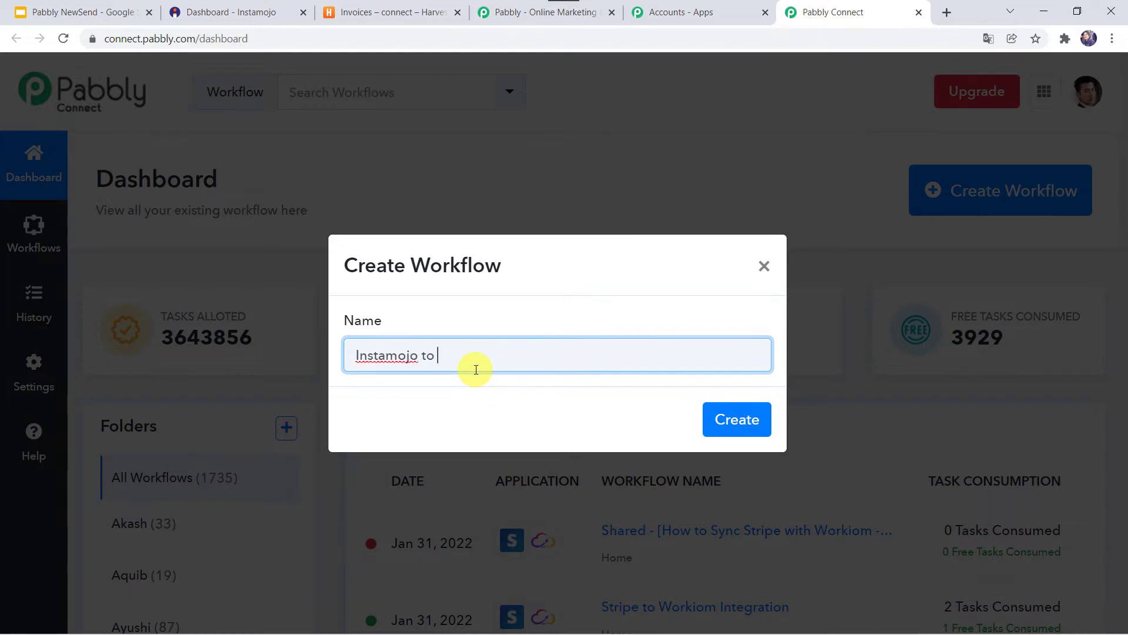
pyautogui.write('Harvest Integration')
pyautogui.click(729, 413)
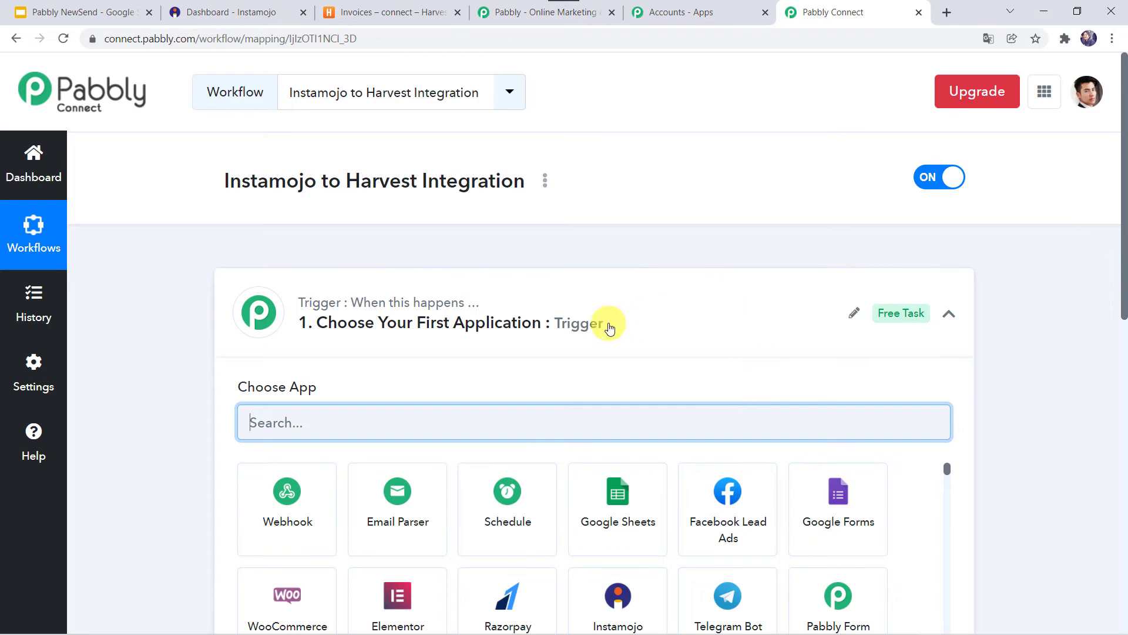
# - Set the trigger app to Instamojo with the New Sale event and reveal its webhook URL
pyautogui.click(610, 328)
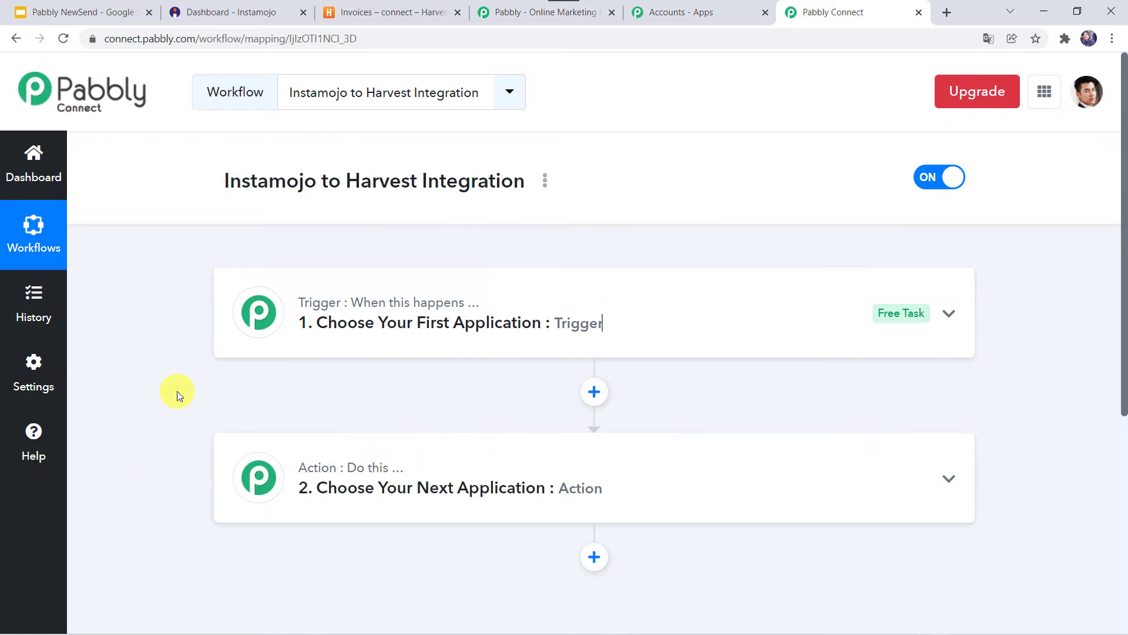
pyautogui.click(601, 315)
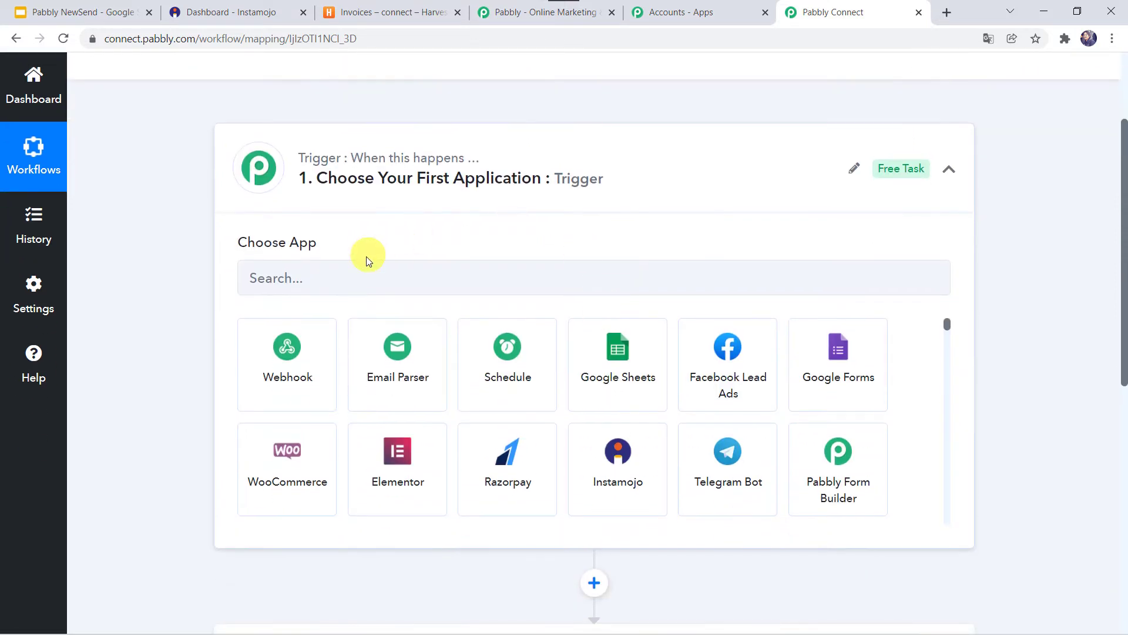
pyautogui.click(348, 285)
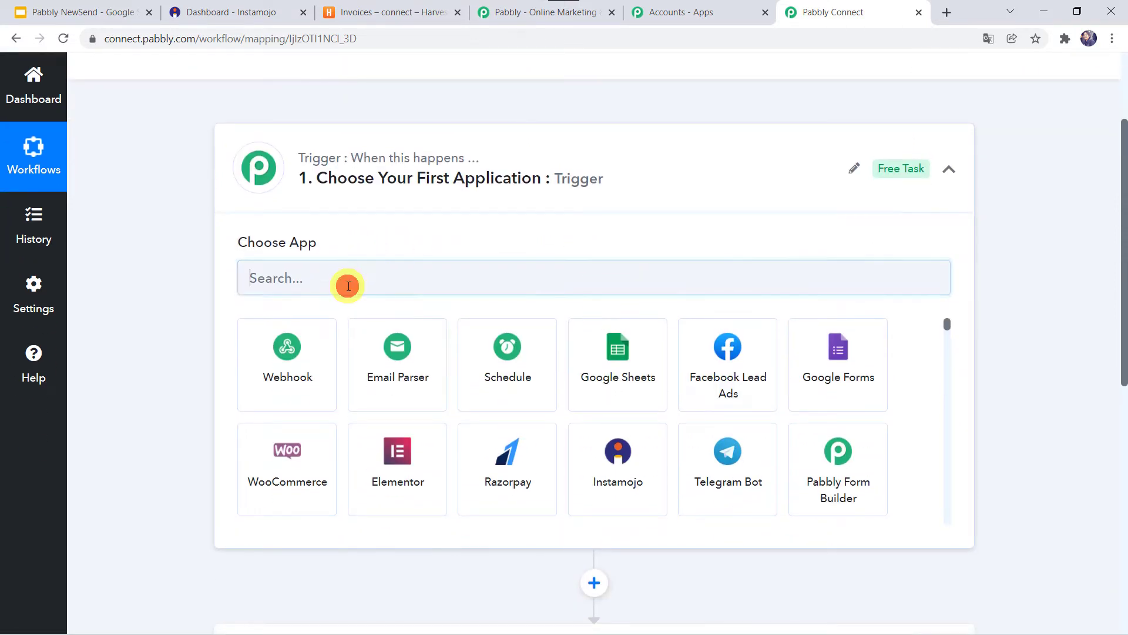
pyautogui.write('i')
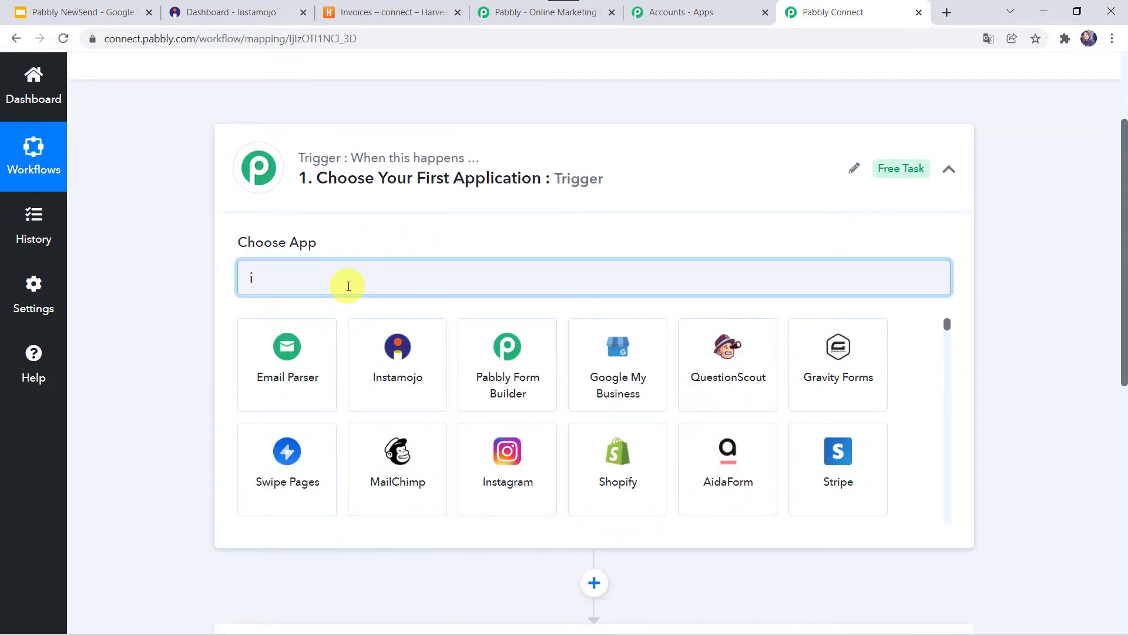
pyautogui.write('ns')
pyautogui.click(257, 379)
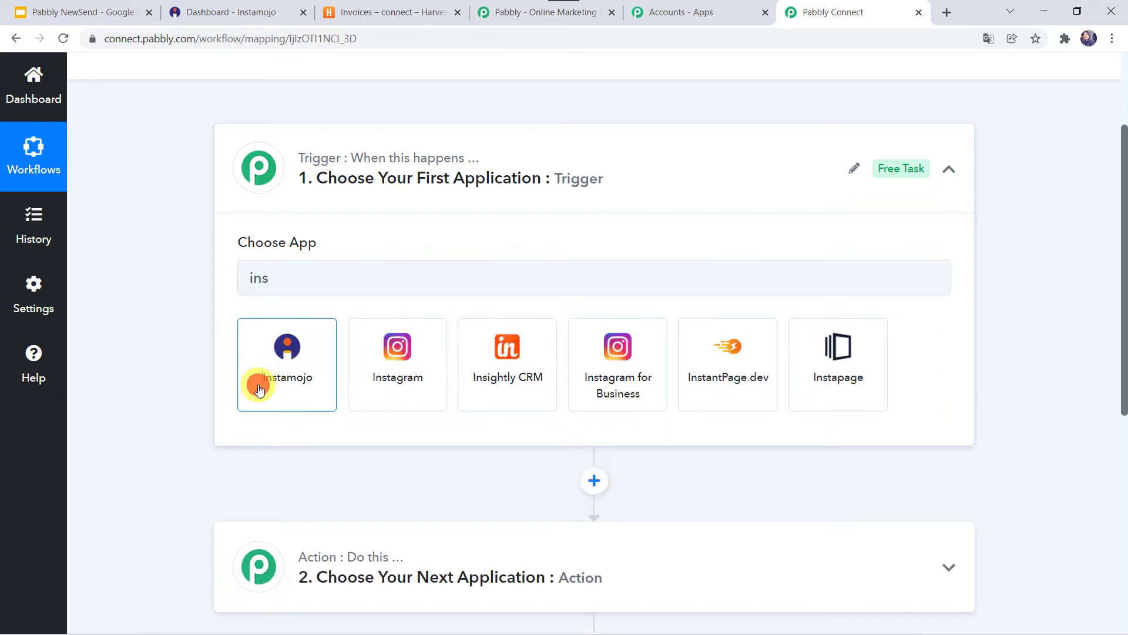
pyautogui.click(295, 358)
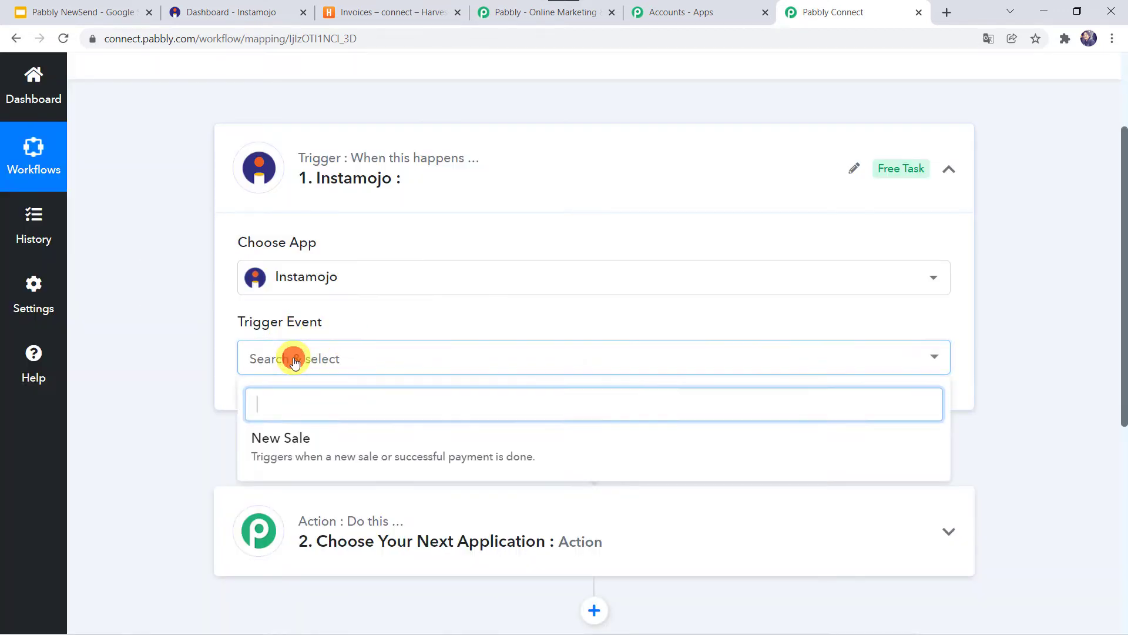
pyautogui.click(279, 445)
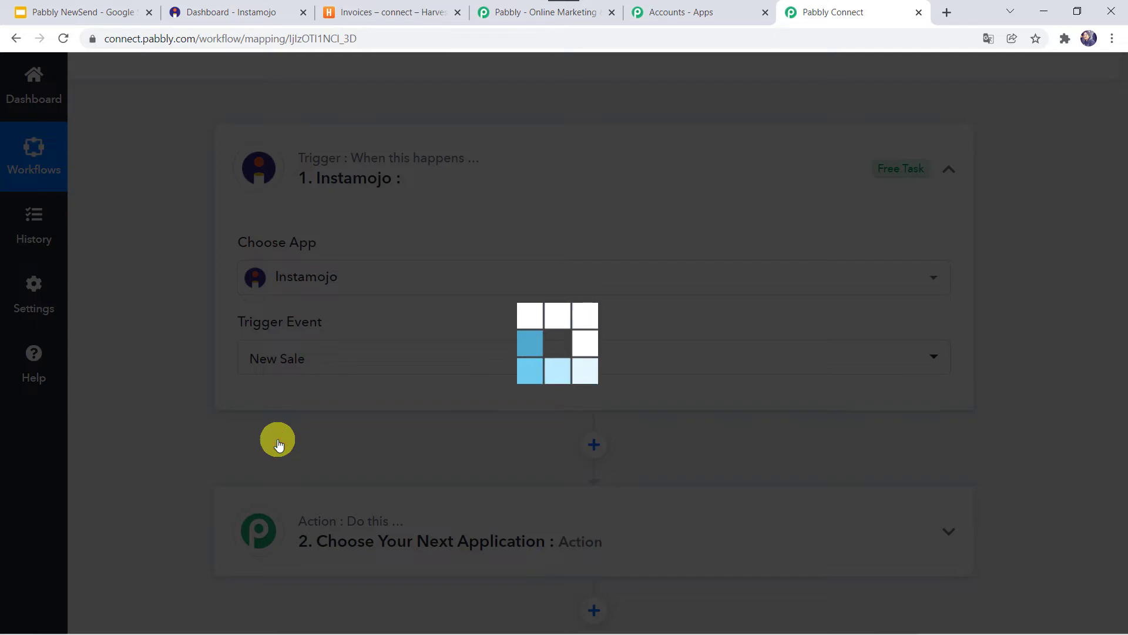
pyautogui.scroll(-3, 275, 438)
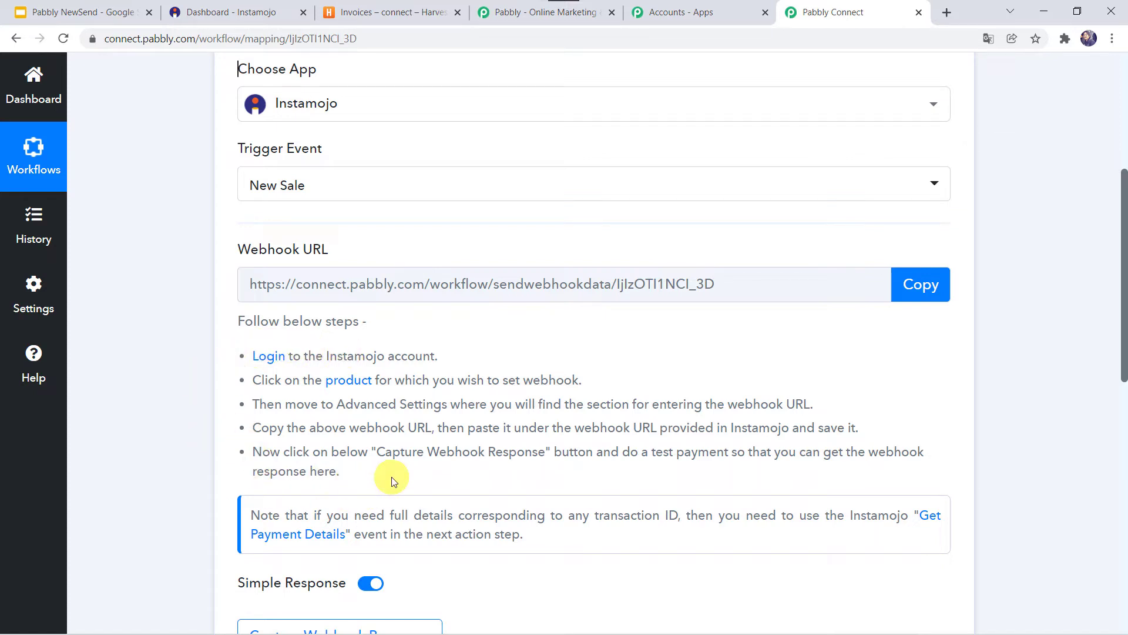
# - Start an Instamojo smart payment link for 'Pabbly Connect Subscription' with flat pricing of ₹10
pyautogui.click(231, 13)
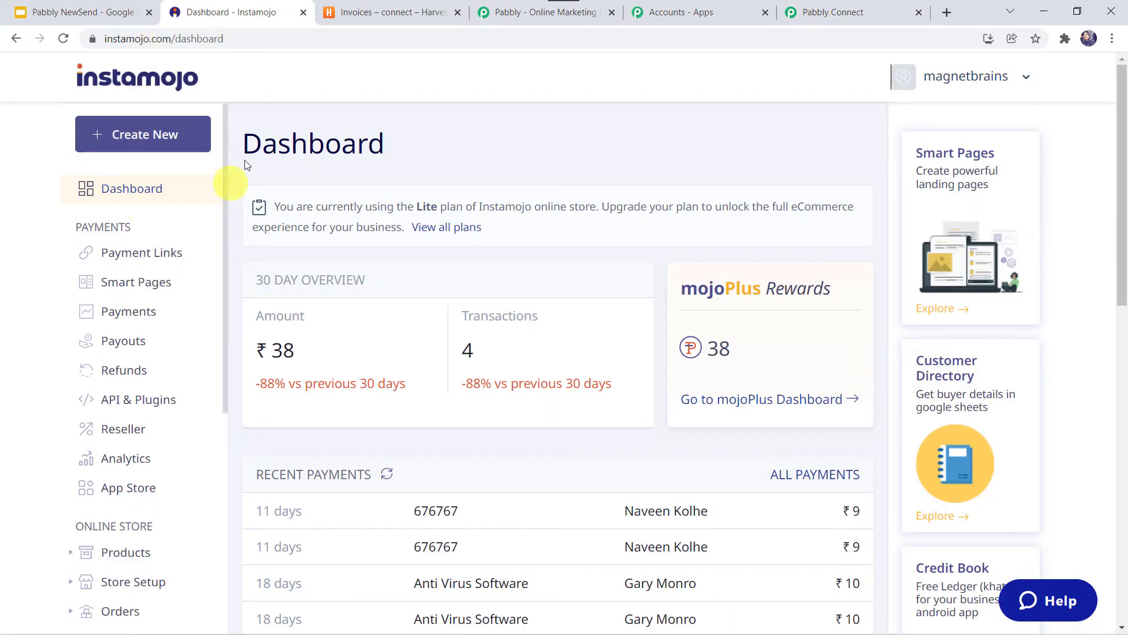
pyautogui.click(148, 141)
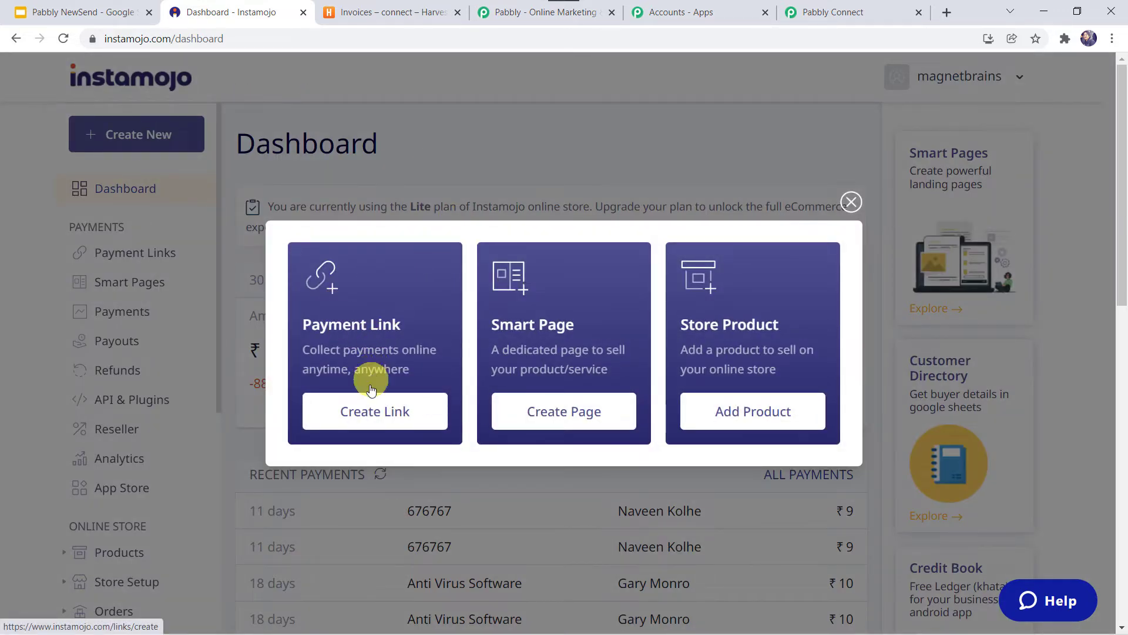
pyautogui.click(366, 411)
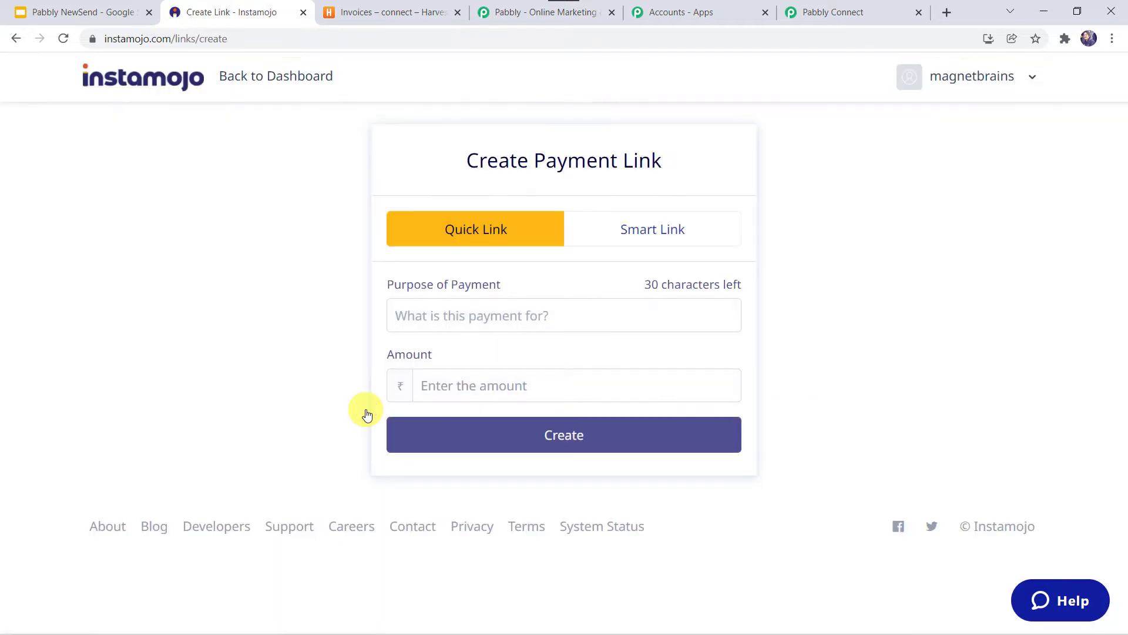
pyautogui.click(656, 235)
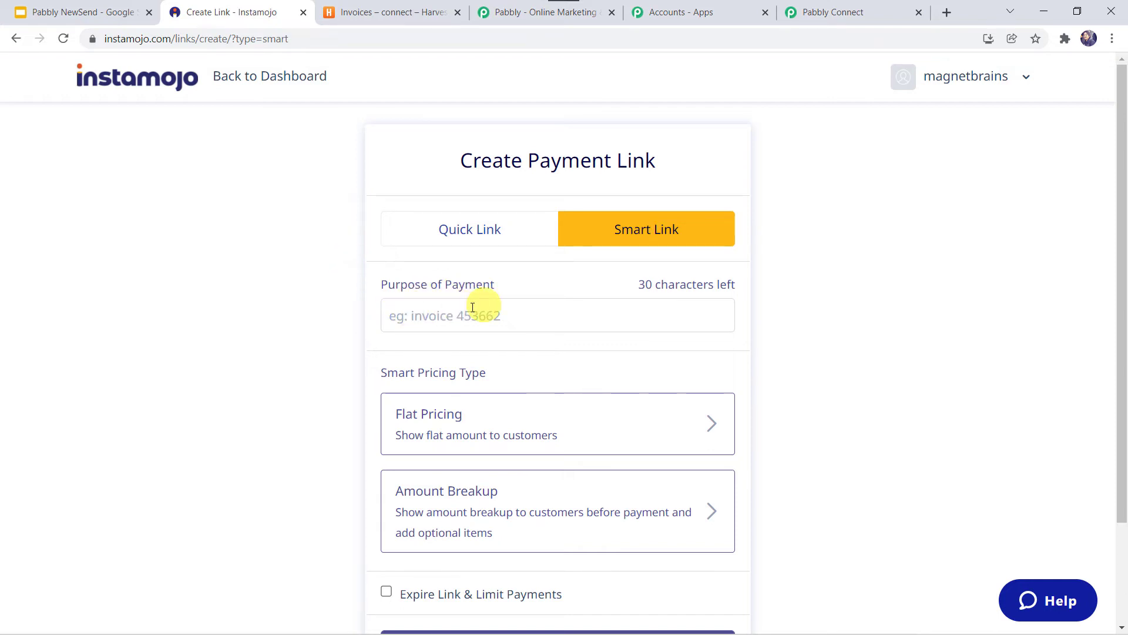
pyautogui.click(433, 319)
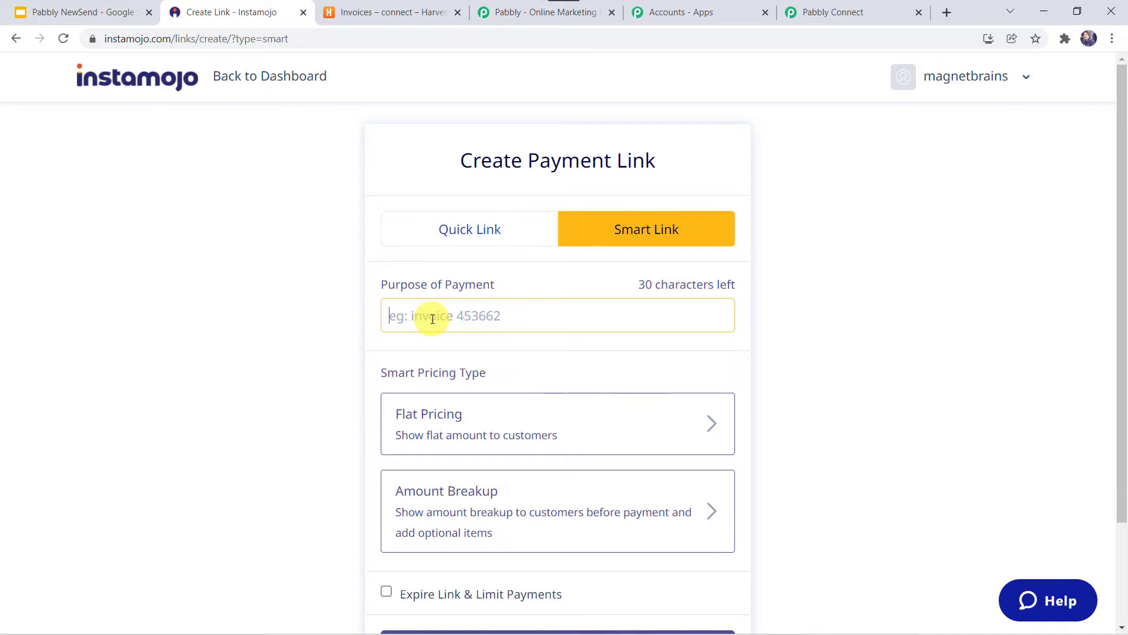
pyautogui.write('Pabbly Connect Subscription')
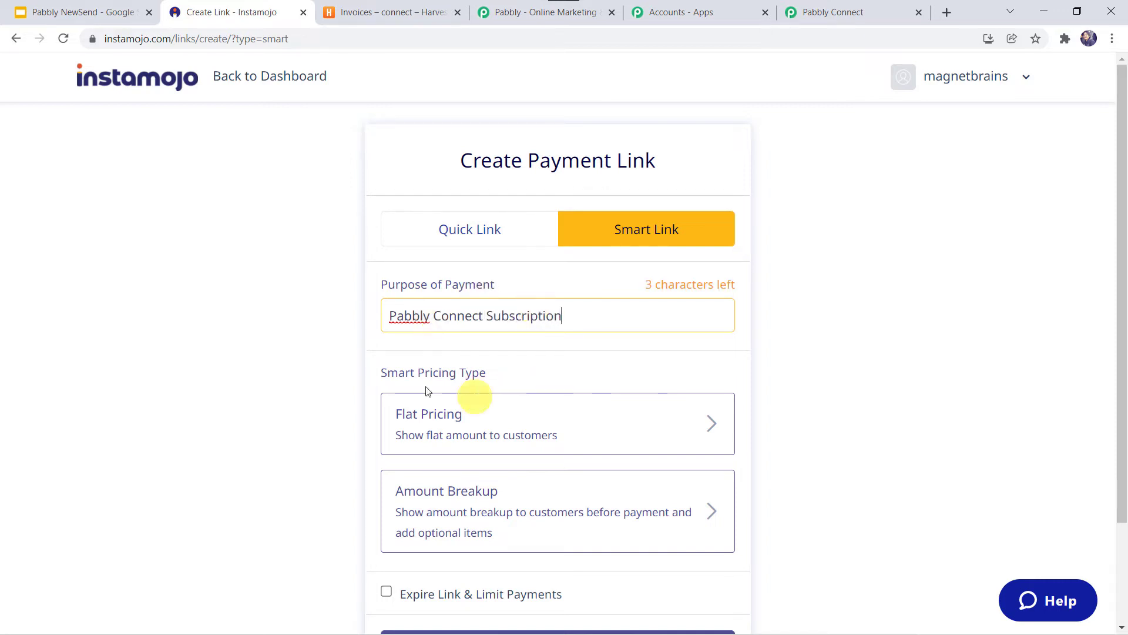
pyautogui.scroll(-1, 413, 382)
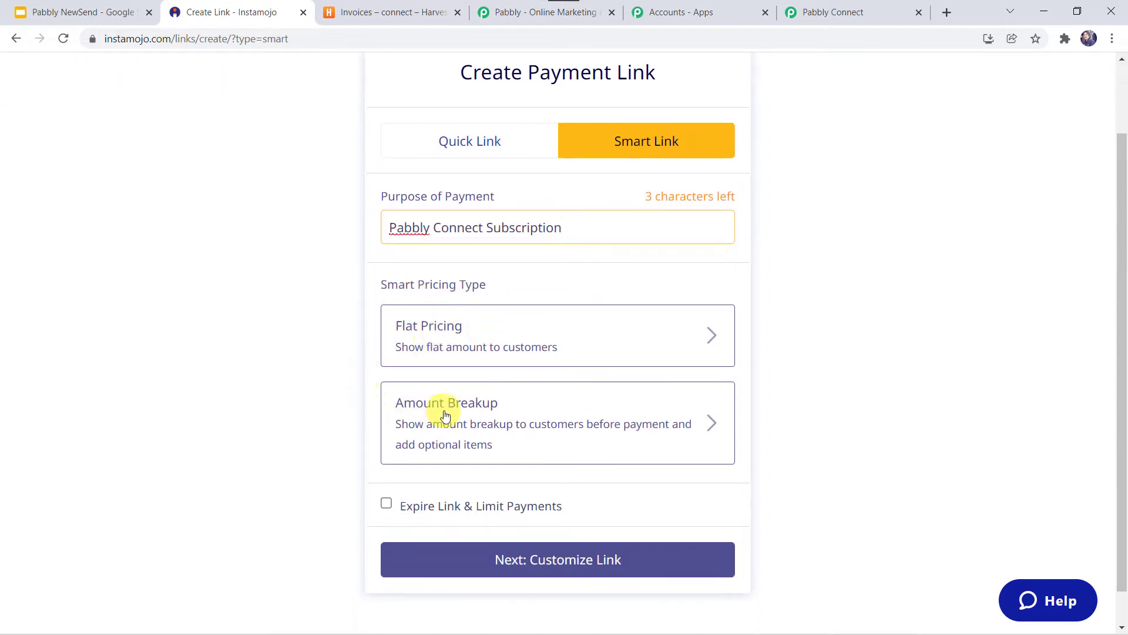
pyautogui.click(503, 344)
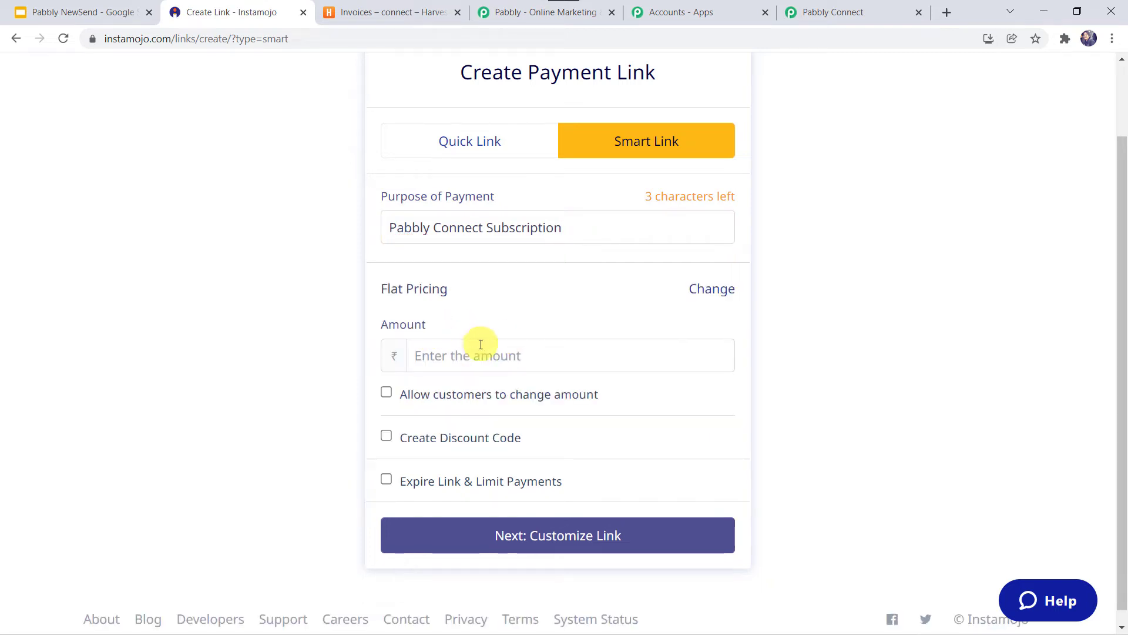
pyautogui.click(435, 354)
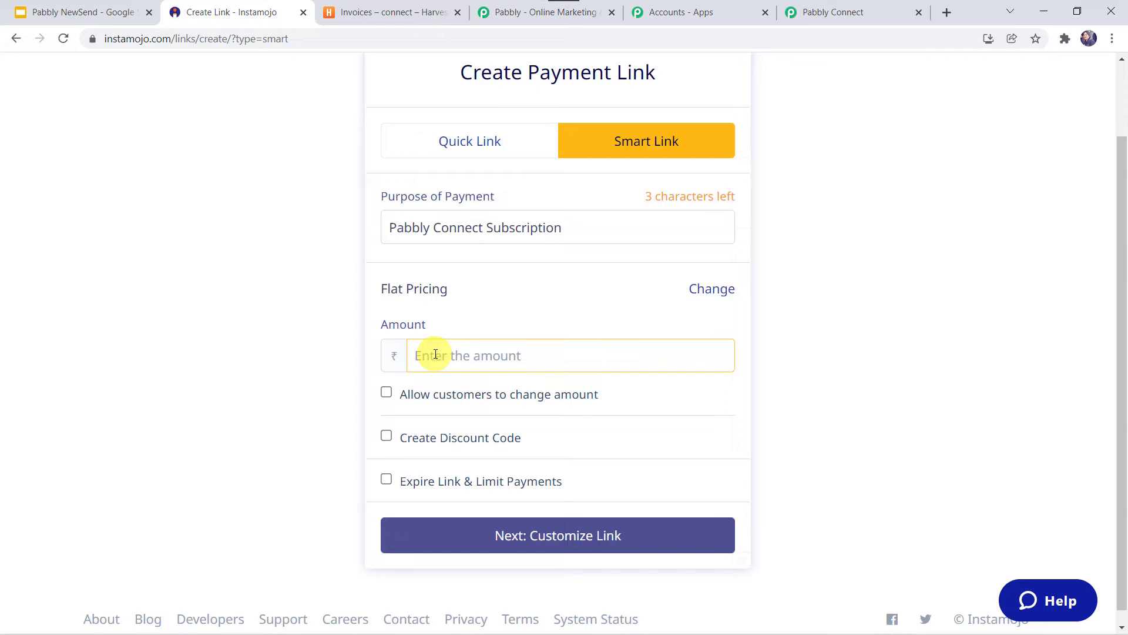
pyautogui.write('10')
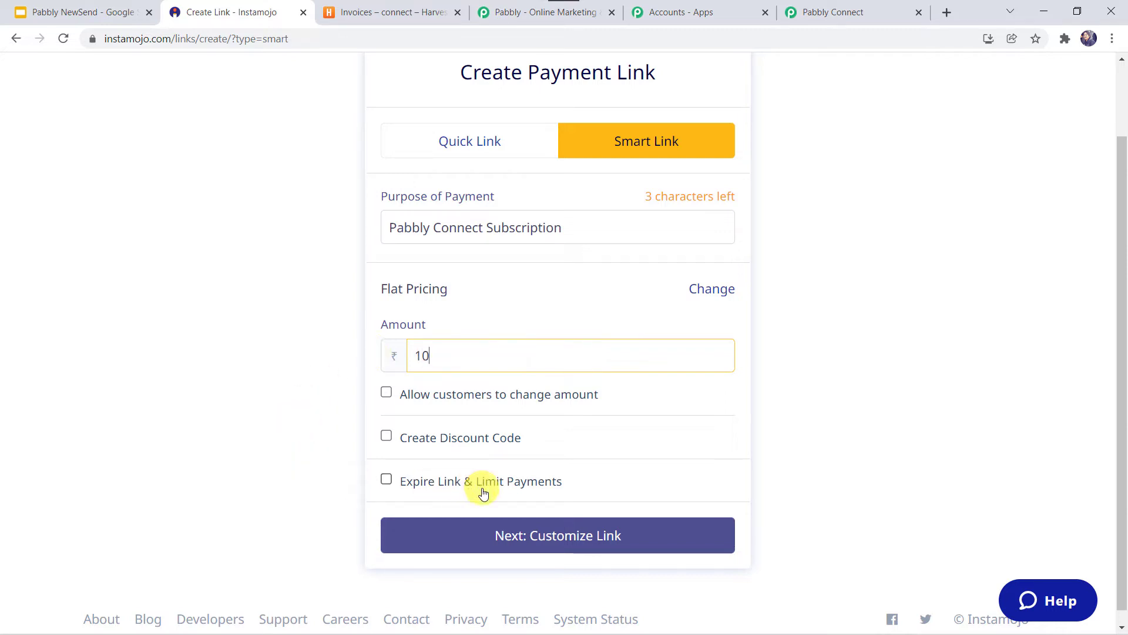
pyautogui.click(539, 545)
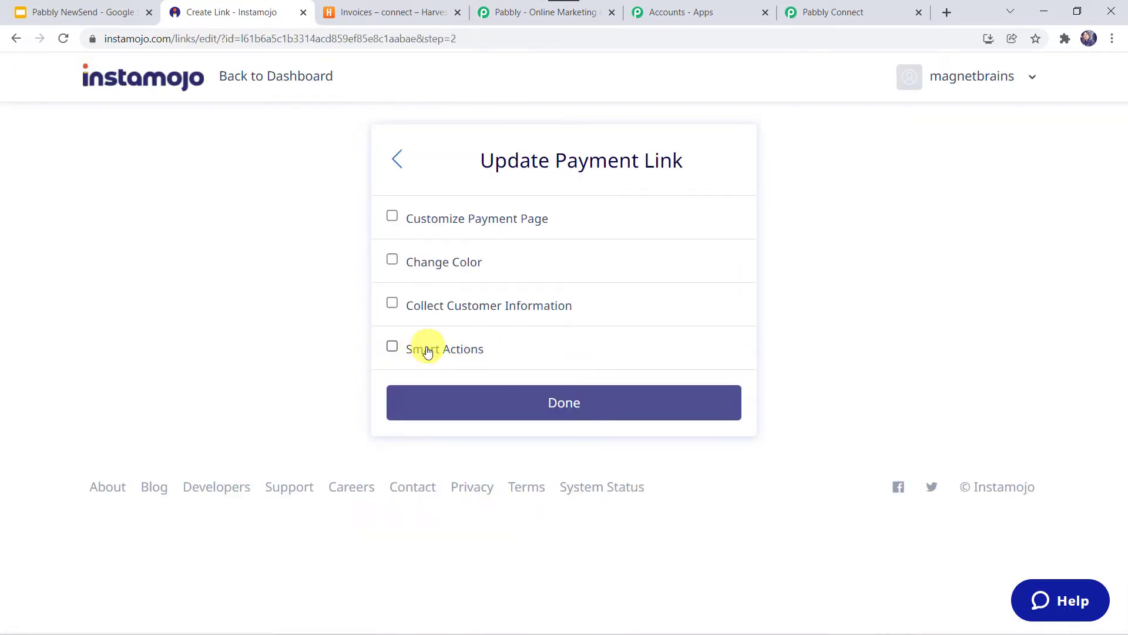
# - Enable Smart Actions with Add Webhook, paste the Pabbly webhook URL, and save the link
pyautogui.click(468, 353)
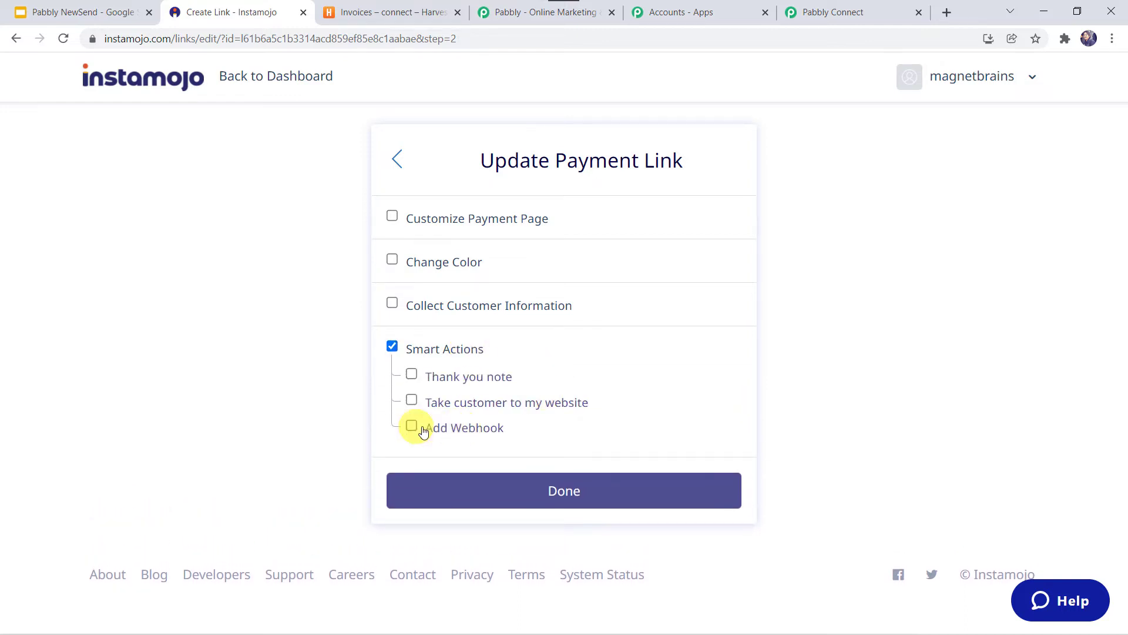
pyautogui.click(447, 430)
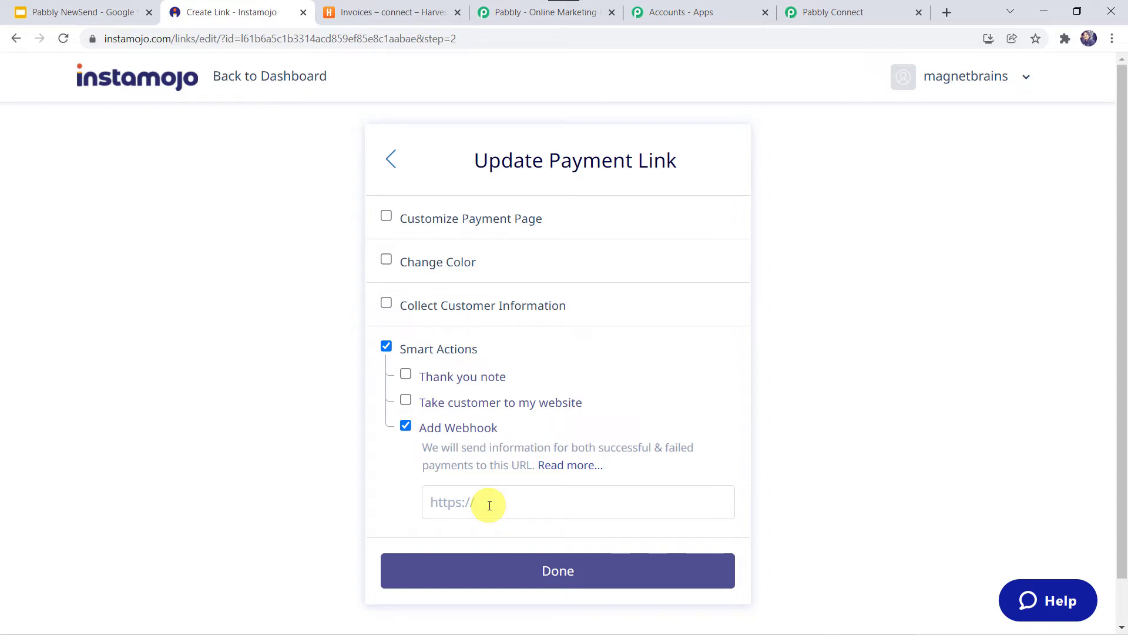
pyautogui.click(842, 12)
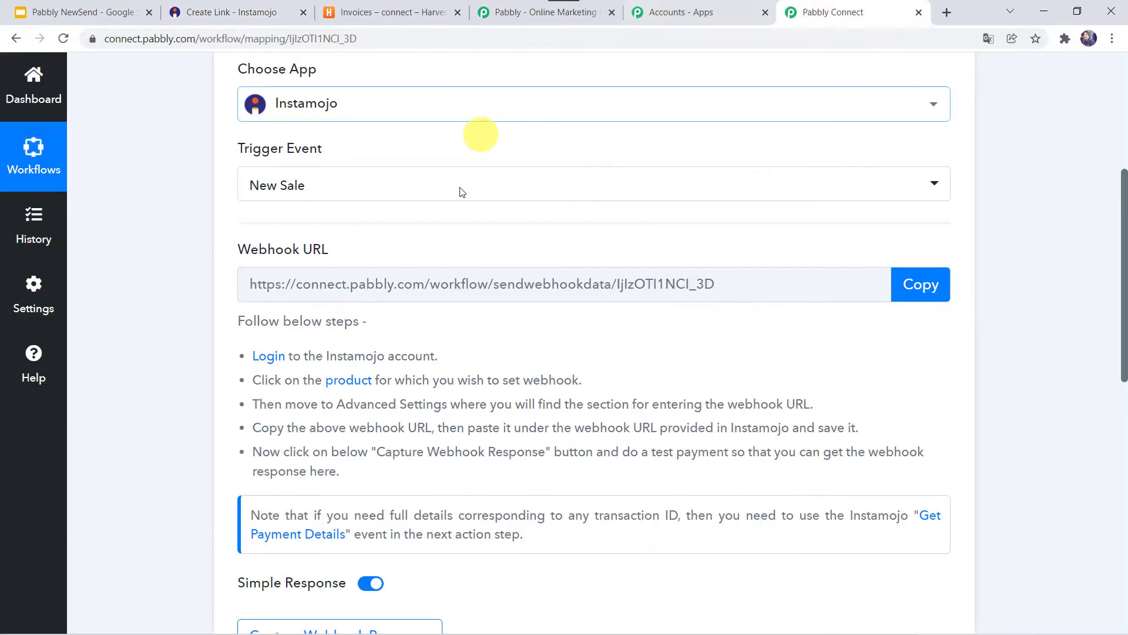
pyautogui.click(911, 288)
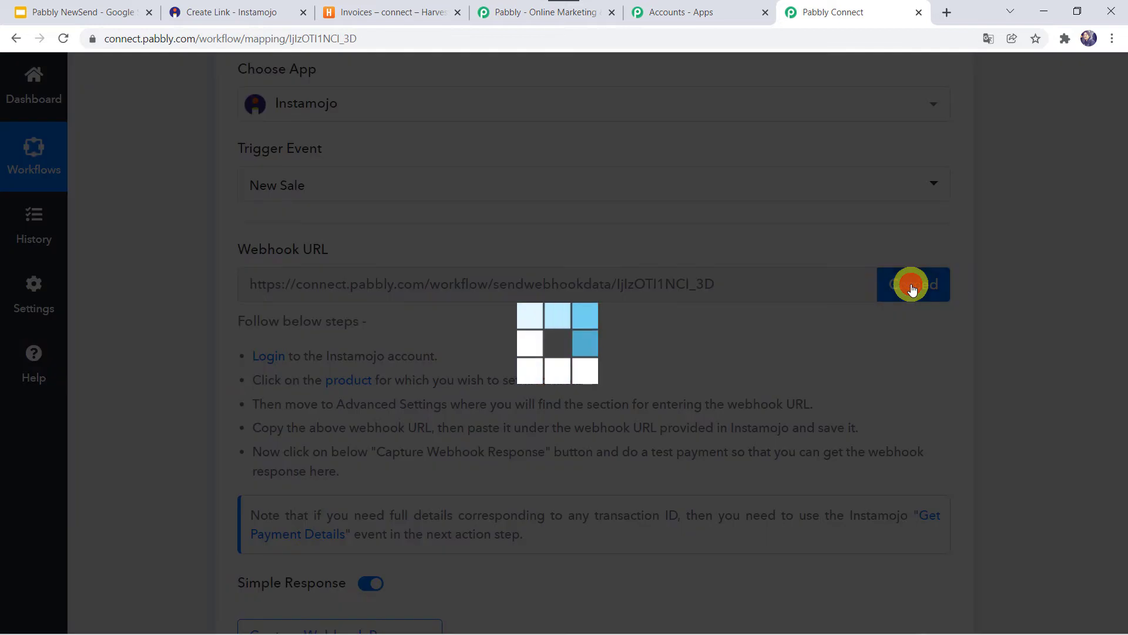
pyautogui.click(250, 11)
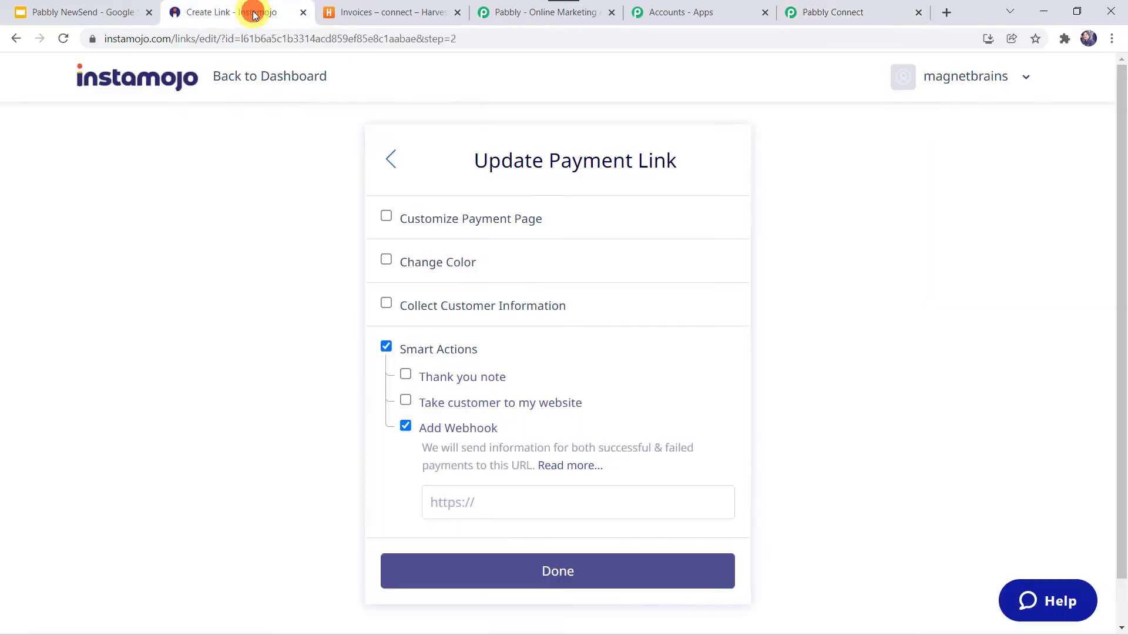
pyautogui.click(456, 498)
pyautogui.rightClick(456, 497)
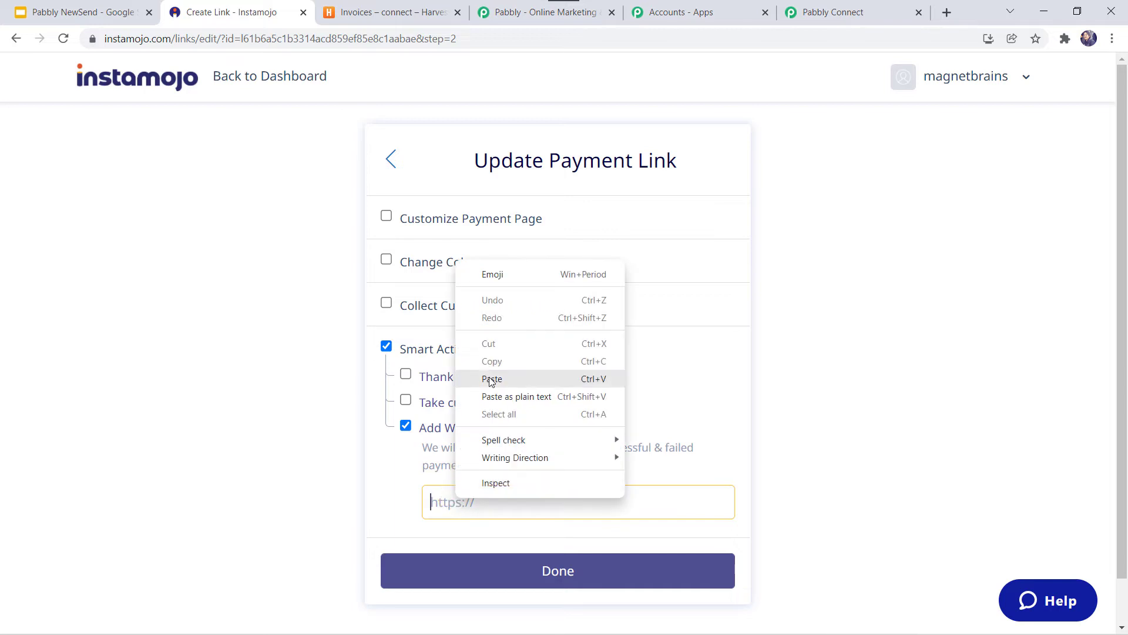
pyautogui.click(491, 381)
pyautogui.scroll(-1, 617, 390)
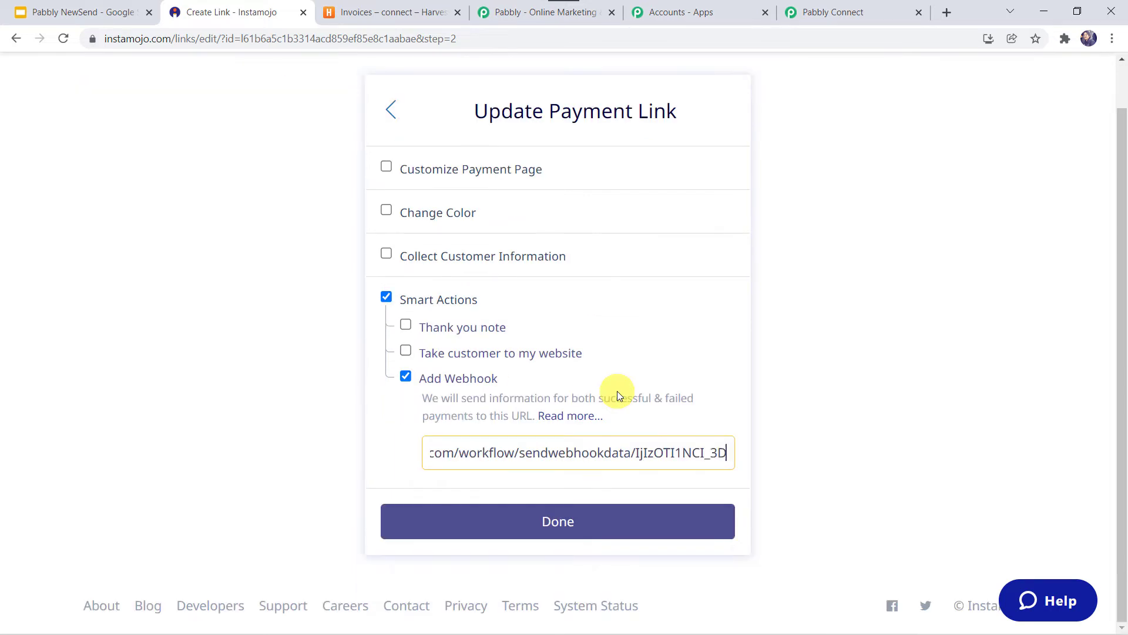
pyautogui.click(568, 531)
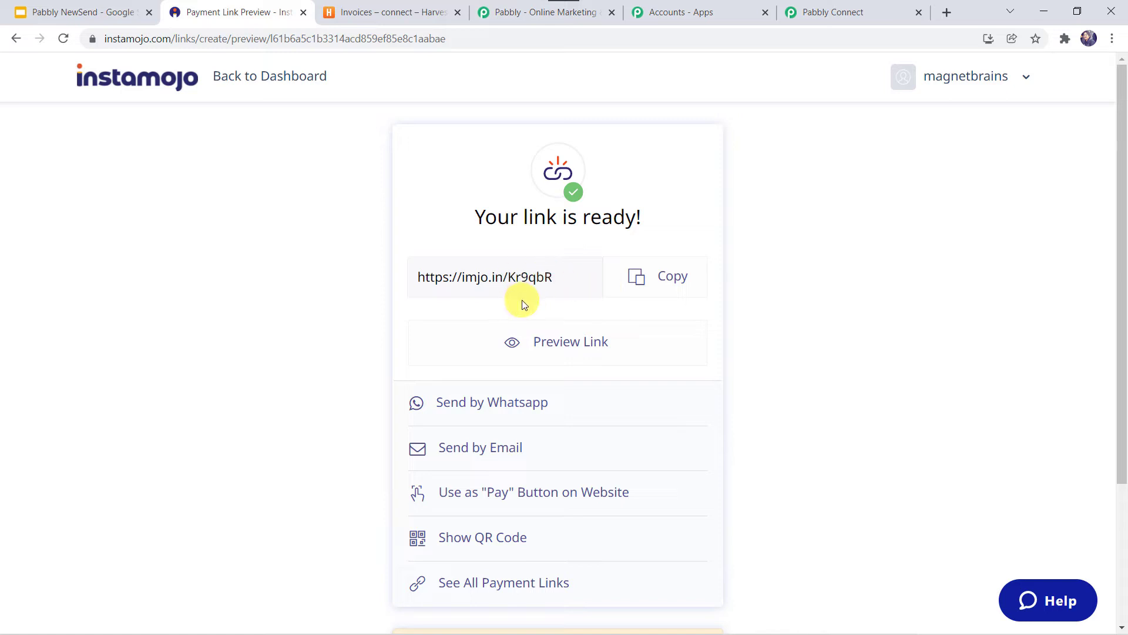
# - Copy the new payment link and open its ₹10 checkout page in a new tab
pyautogui.click(660, 279)
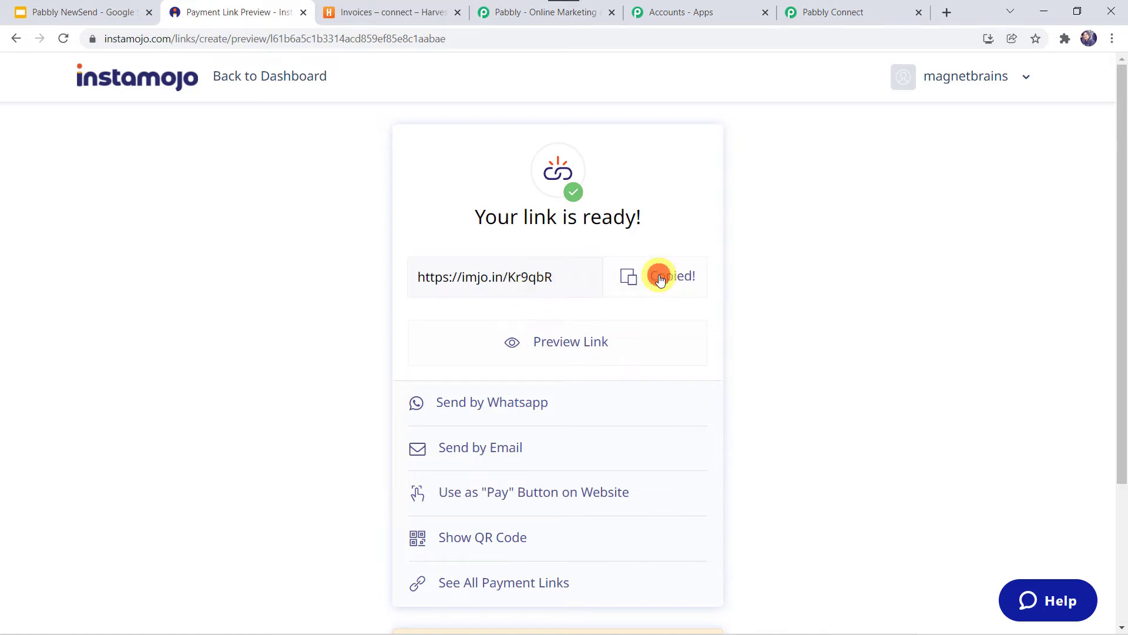
pyautogui.click(953, 15)
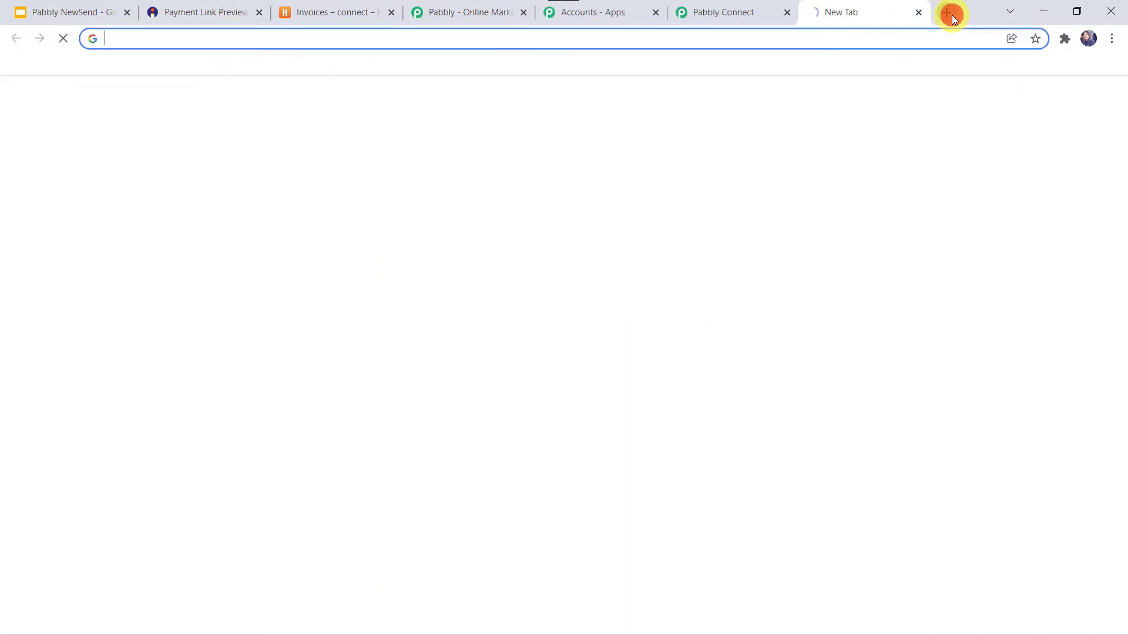
pyautogui.hotkey('ctrl', 'v')
pyautogui.press('Return')
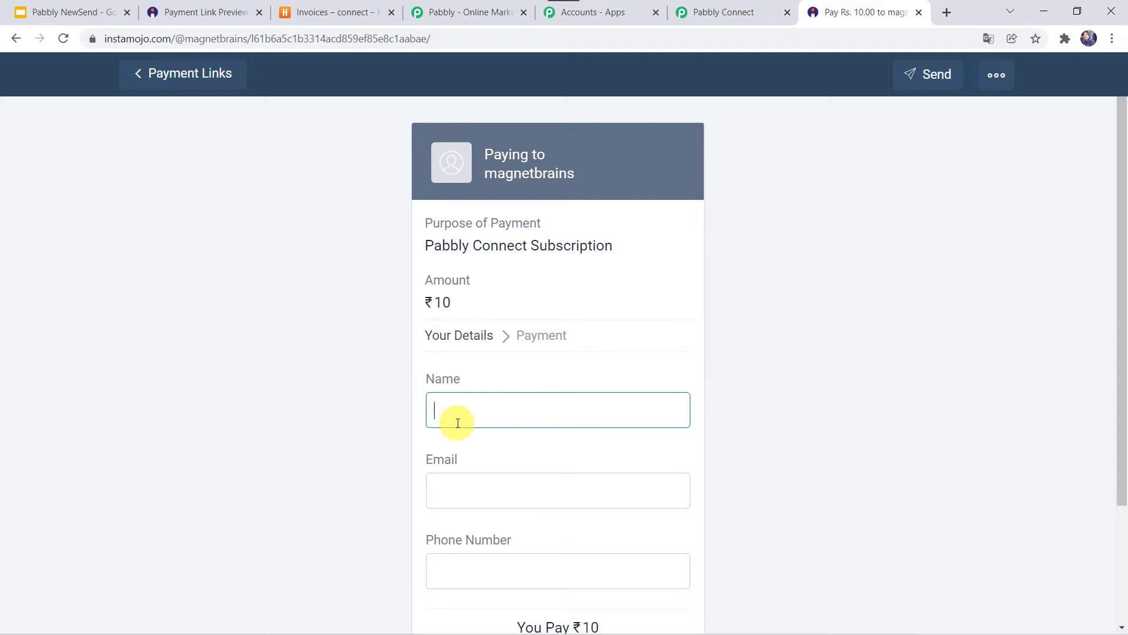
pyautogui.scroll(-2, 456, 420)
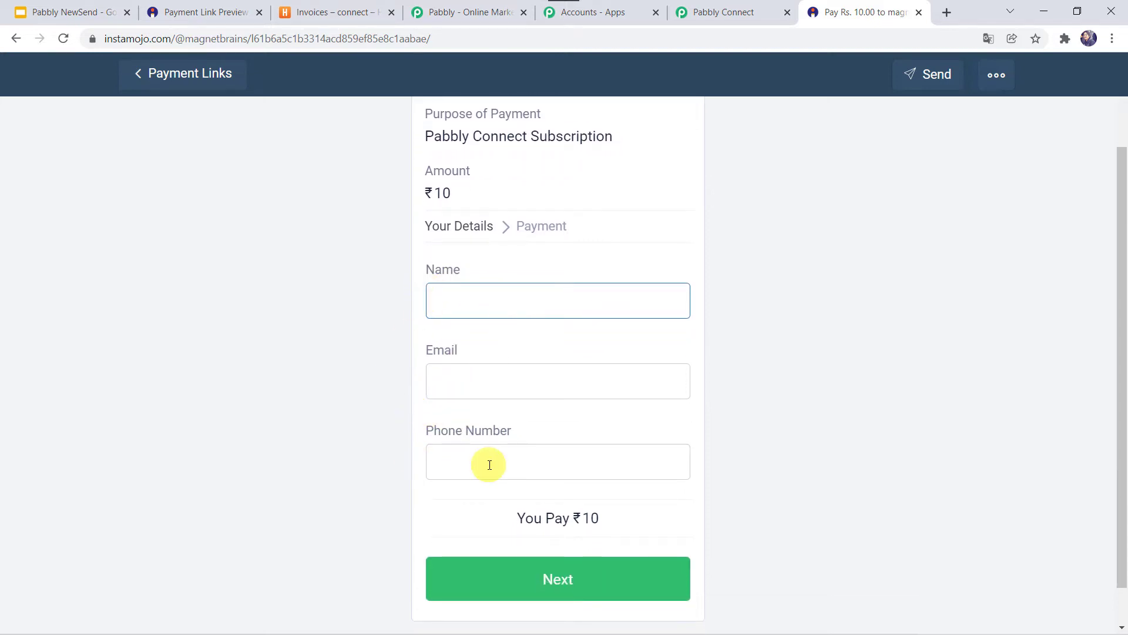
# - Confirm Pabbly's Instamojo trigger is waiting for a webhook response, then return to checkout
pyautogui.click(717, 9)
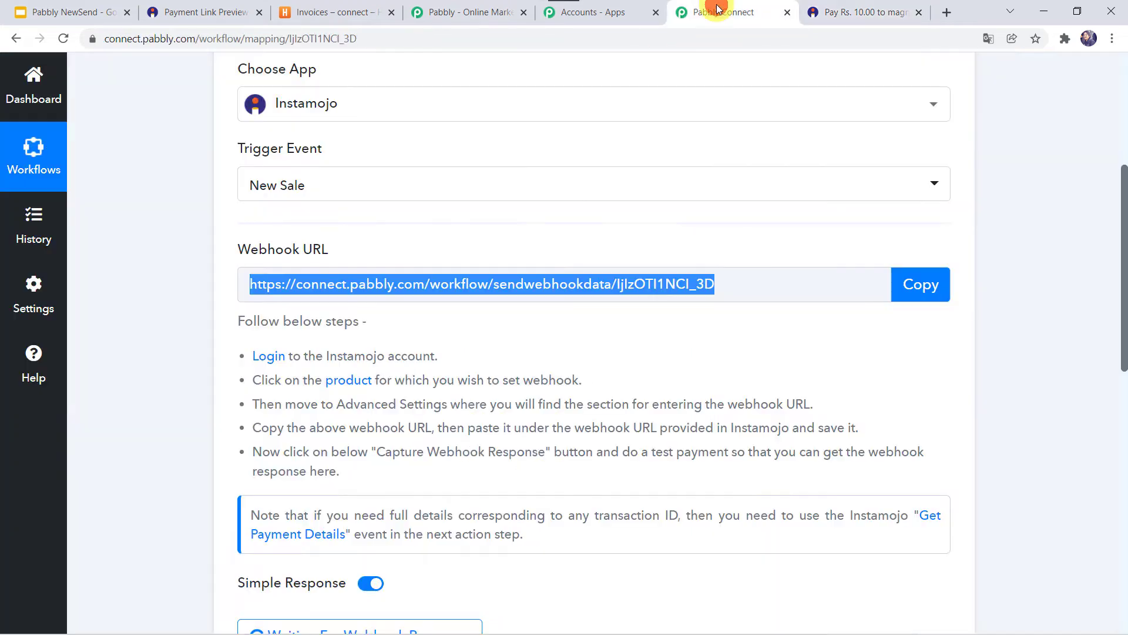
pyautogui.scroll(-4, 360, 323)
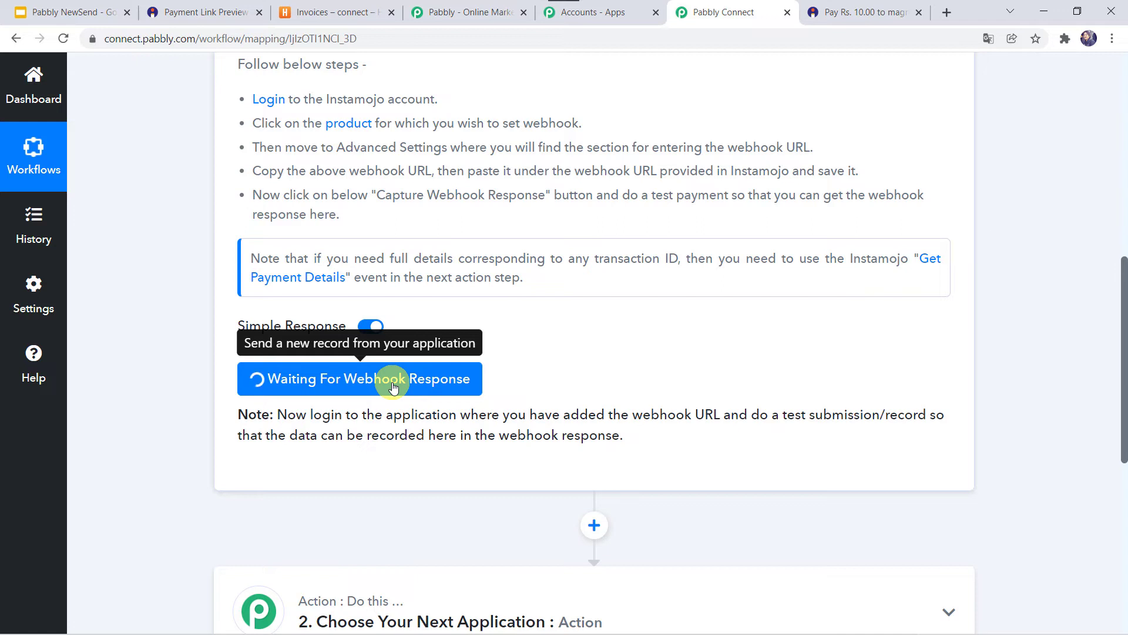
pyautogui.click(846, 12)
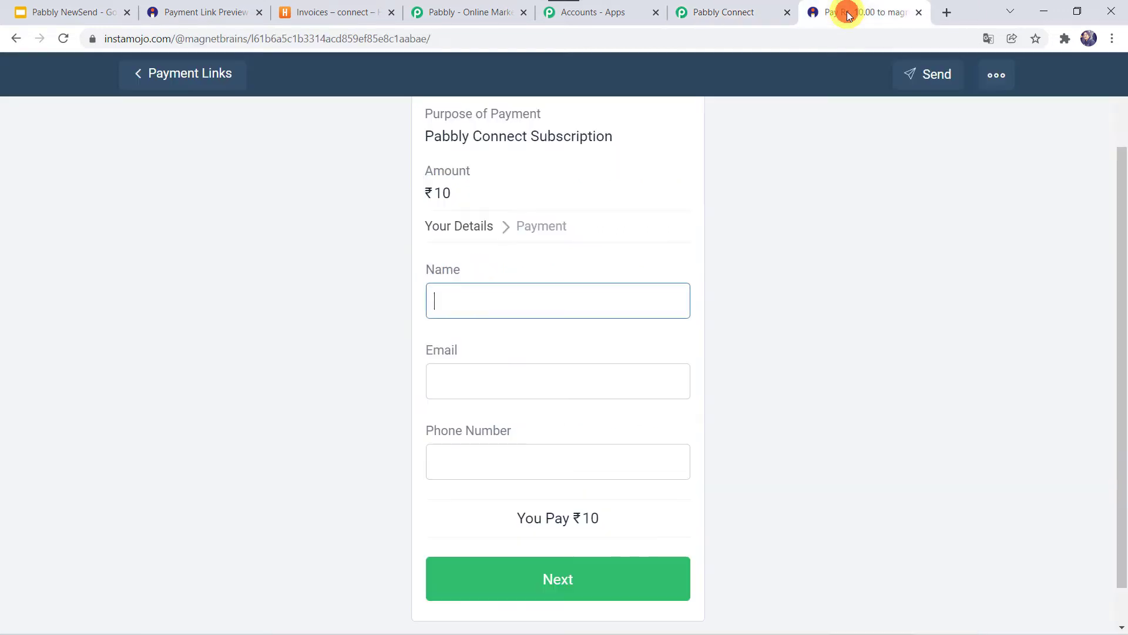
# - Fill in the buyer's details and complete the ₹10 test payment
pyautogui.click(495, 303)
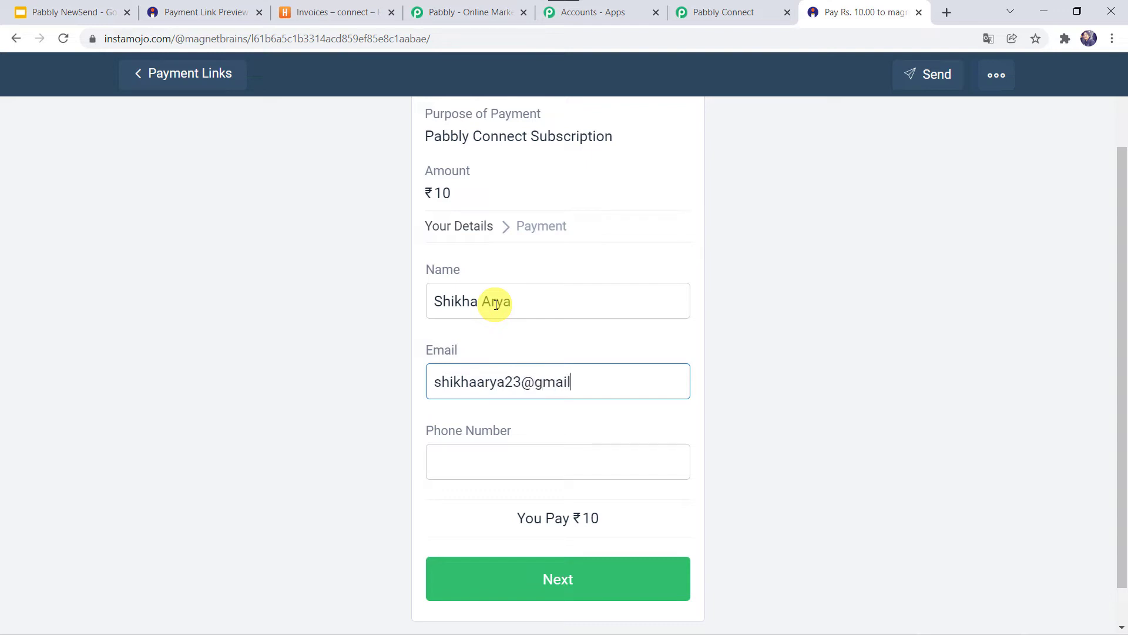
pyautogui.scroll(-1, 496, 305)
pyautogui.press('Tab')
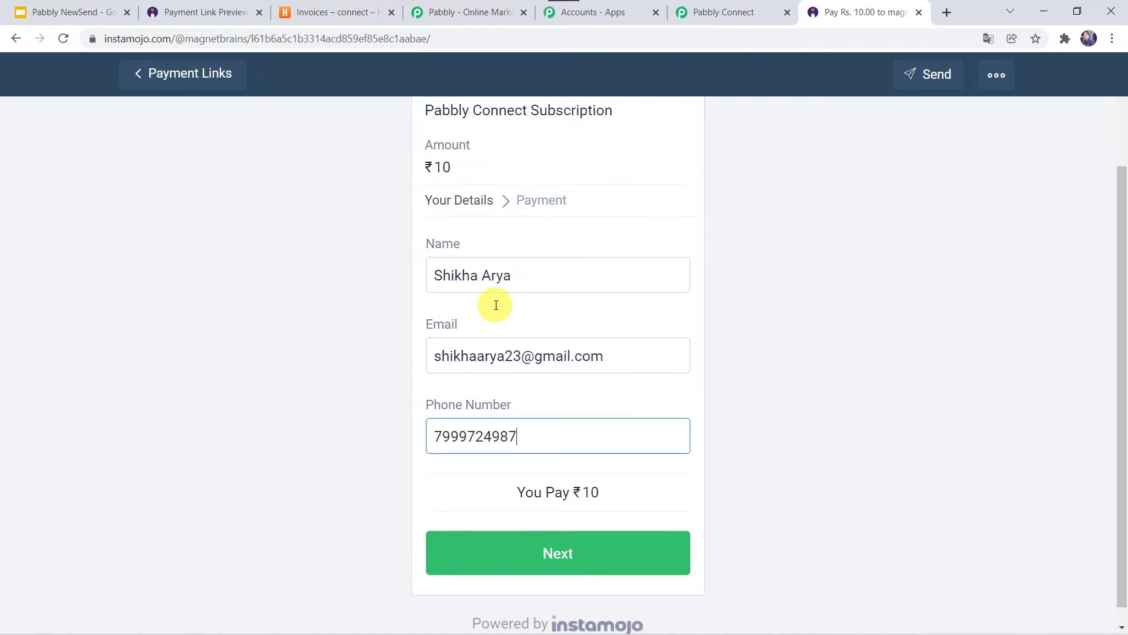
pyautogui.click(554, 562)
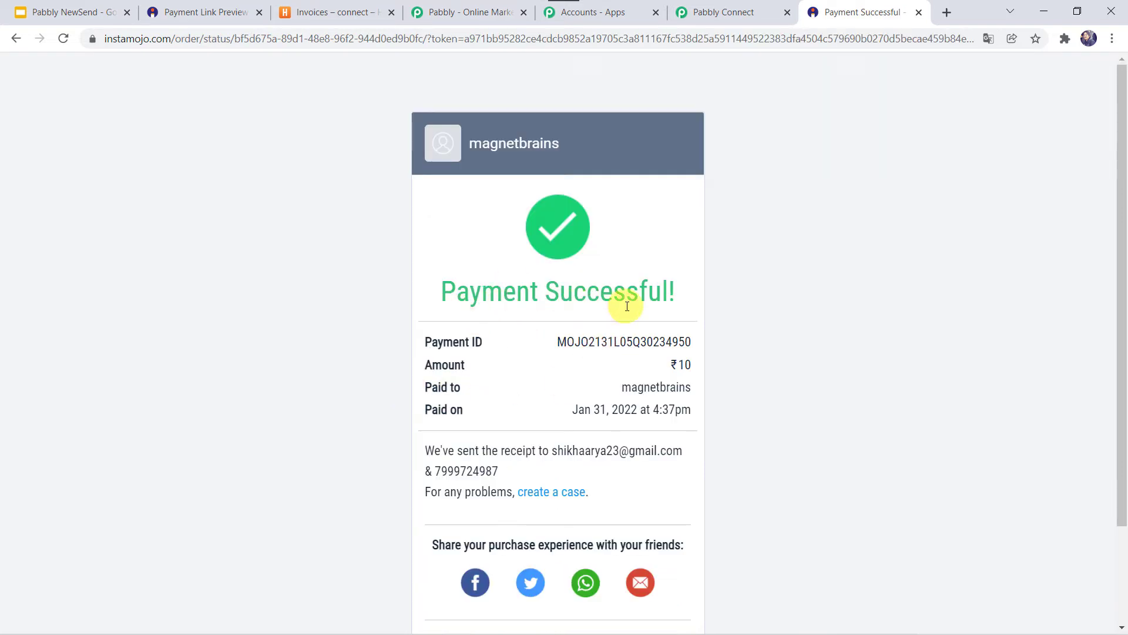
pyautogui.scroll(-1, 629, 303)
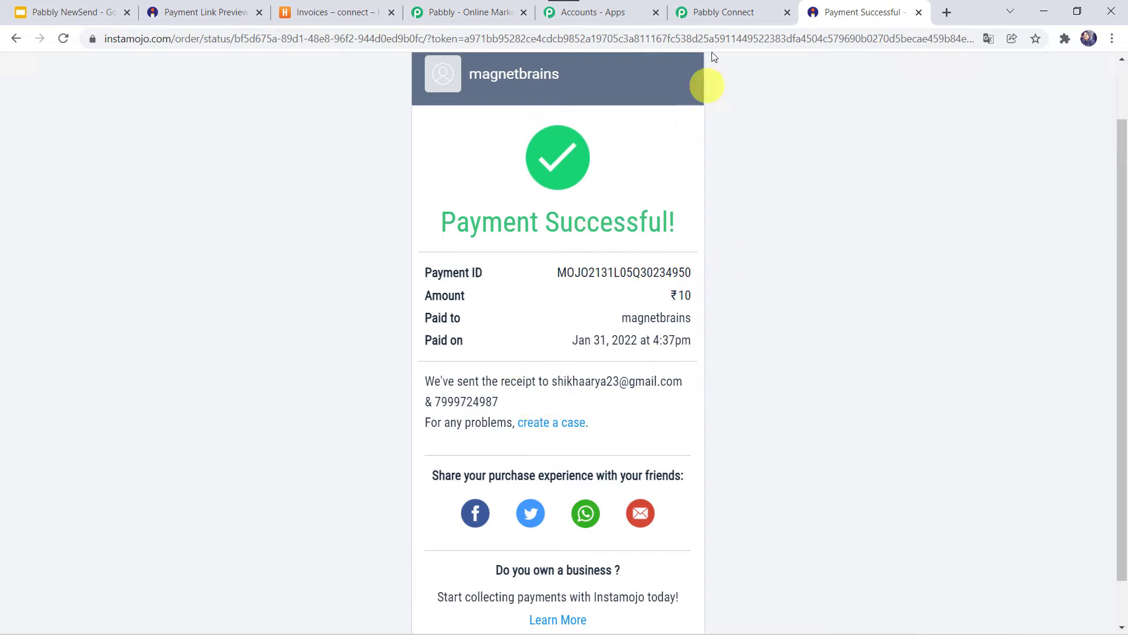
# - Review the captured webhook response (status successful, INR, amount 10.00) down to the action step
pyautogui.click(714, 19)
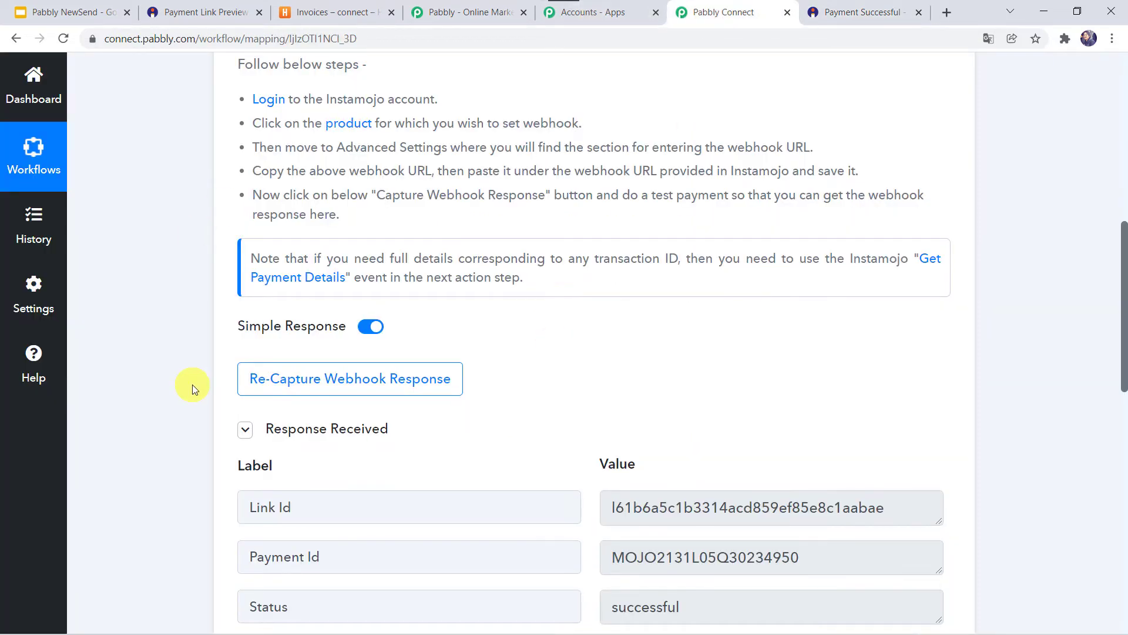
pyautogui.scroll(-3, 189, 386)
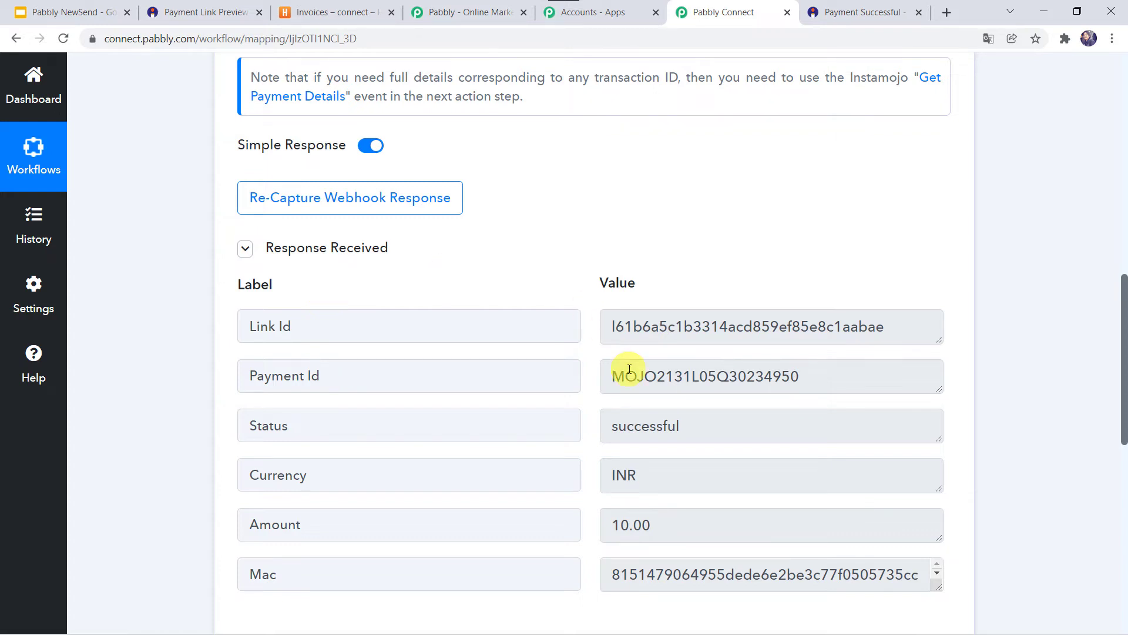
pyautogui.scroll(-2, 624, 367)
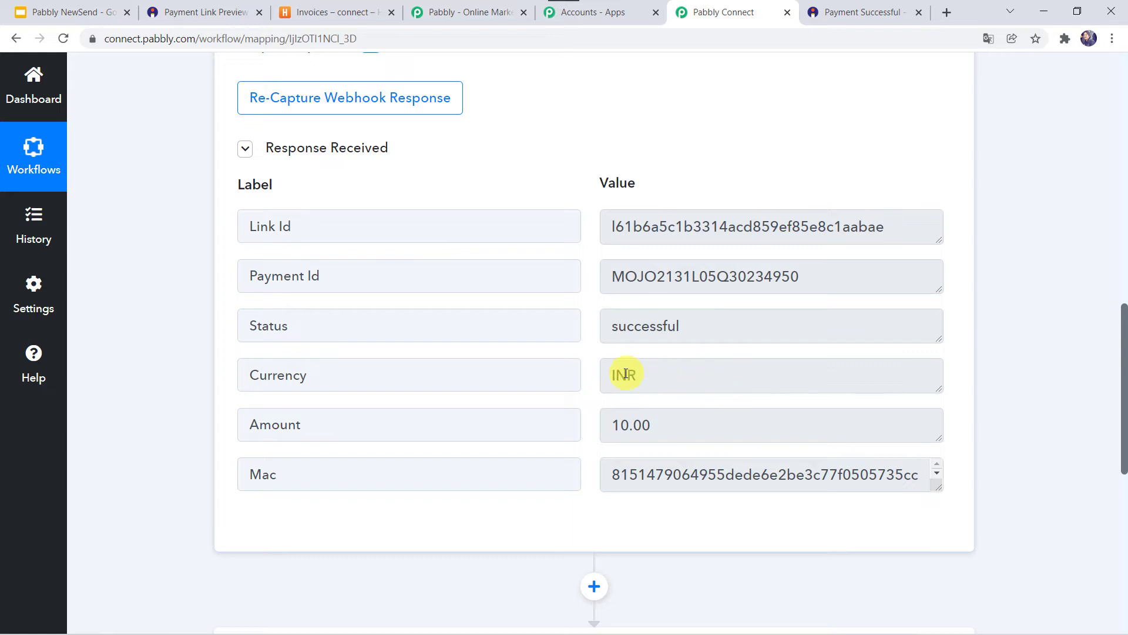
pyautogui.scroll(-1, 634, 376)
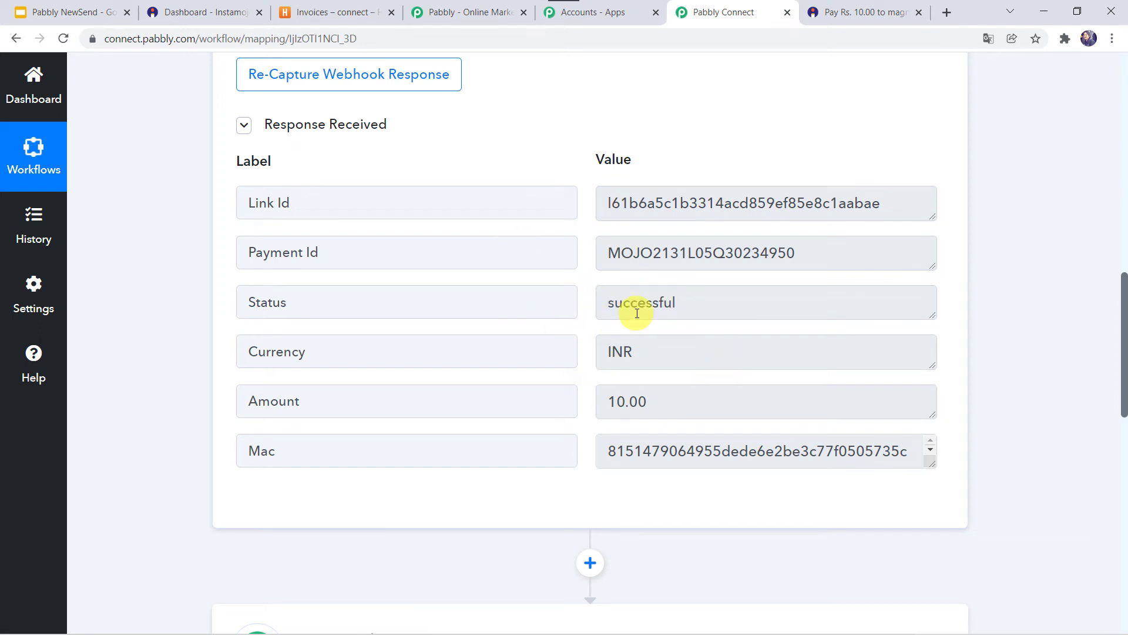
pyautogui.scroll(-6, 171, 537)
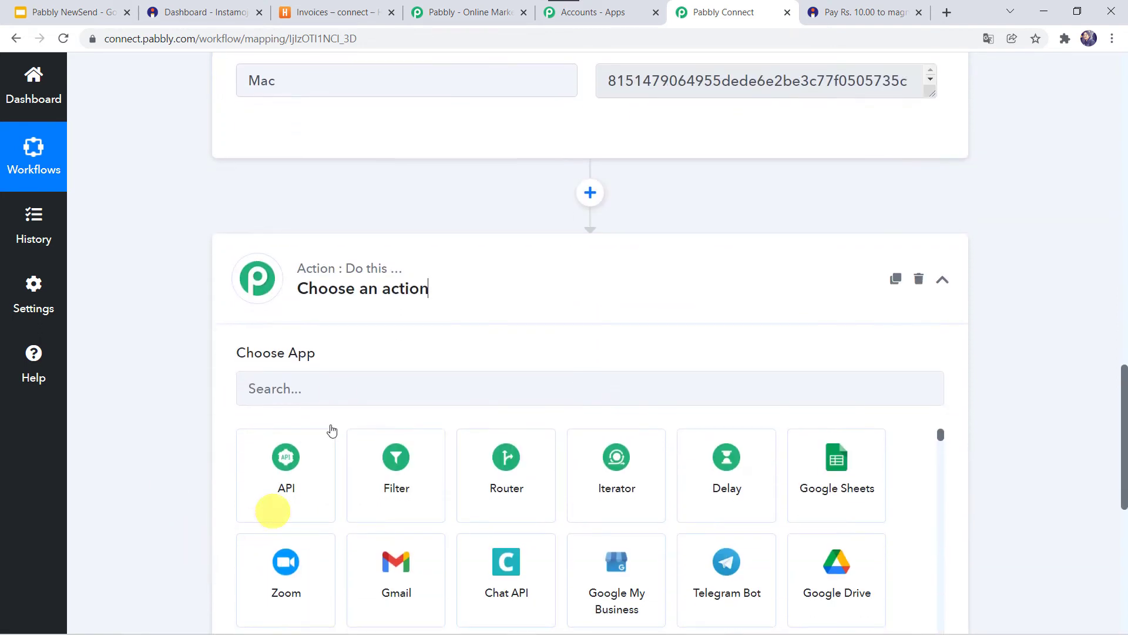
# - Search 'insta', pick Instamojo with the Get Payment Details event, and begin connecting the account
pyautogui.click(288, 389)
pyautogui.write('i')
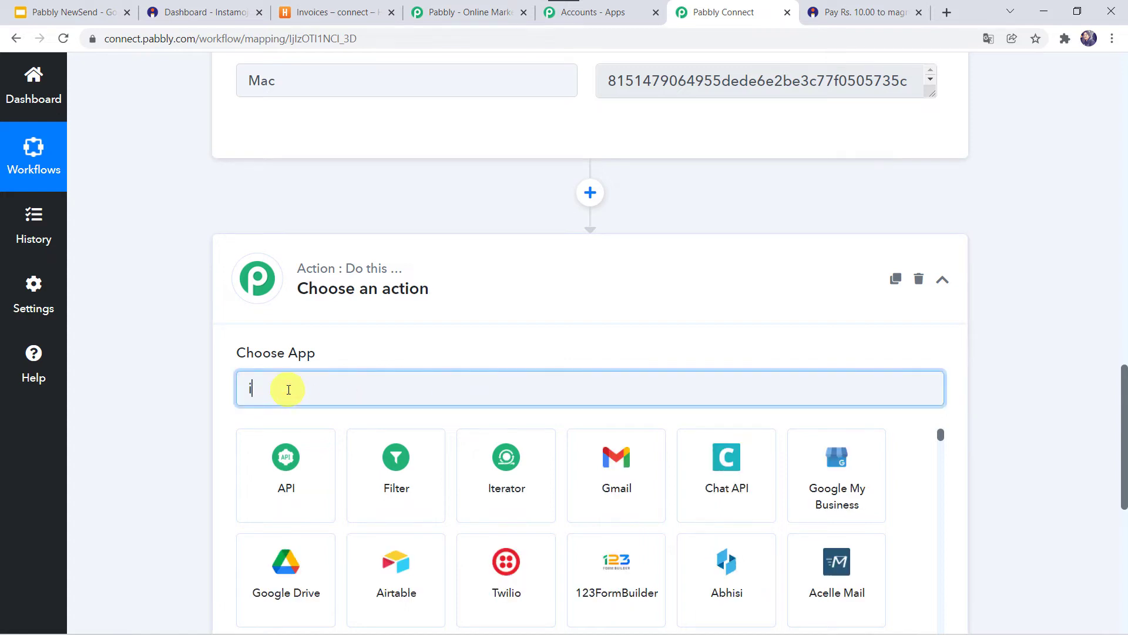
pyautogui.write('nsta')
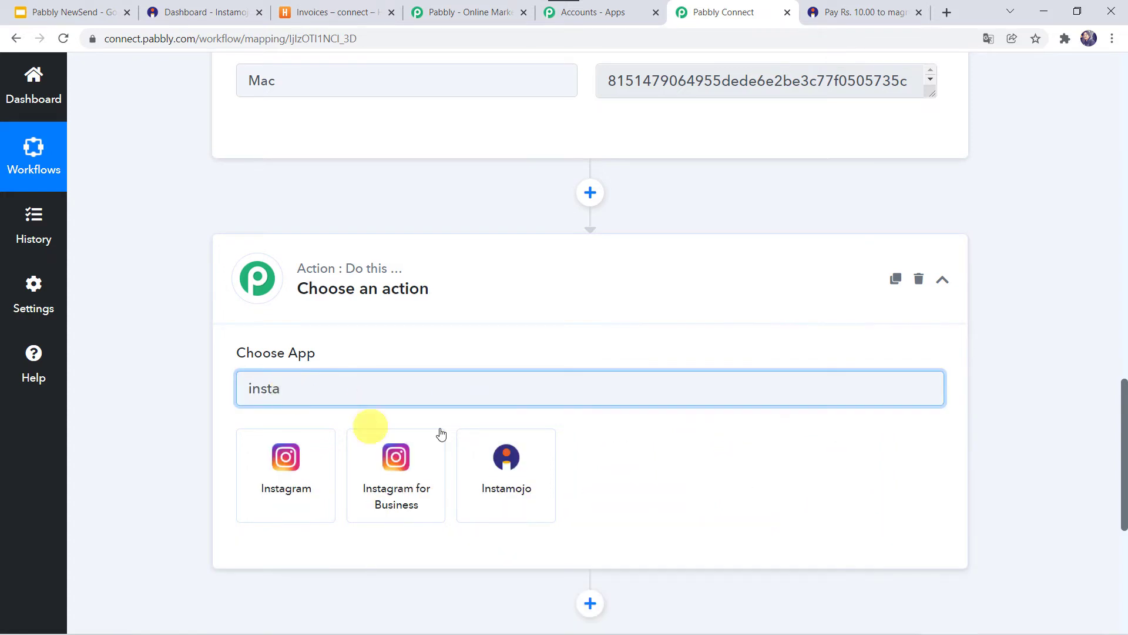
pyautogui.click(486, 443)
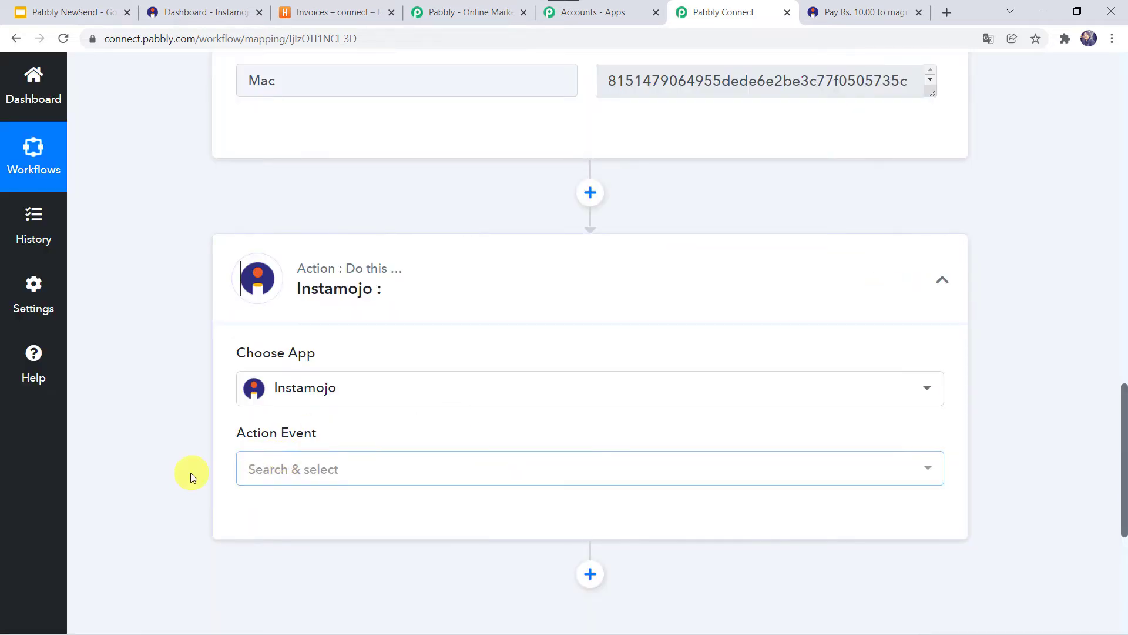
pyautogui.click(278, 360)
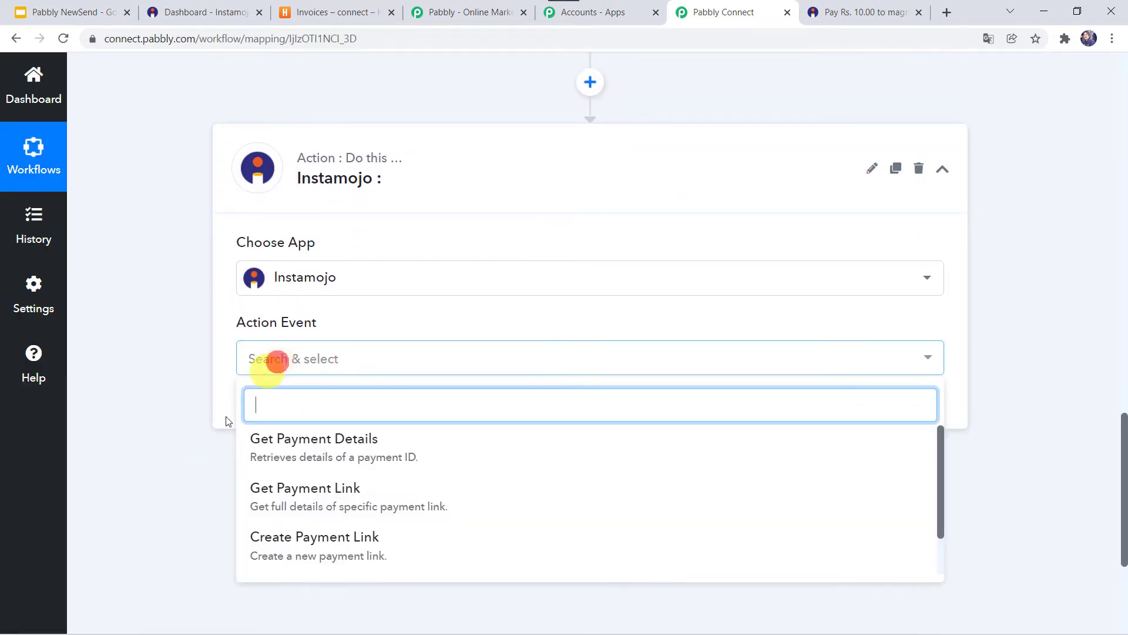
pyautogui.click(312, 440)
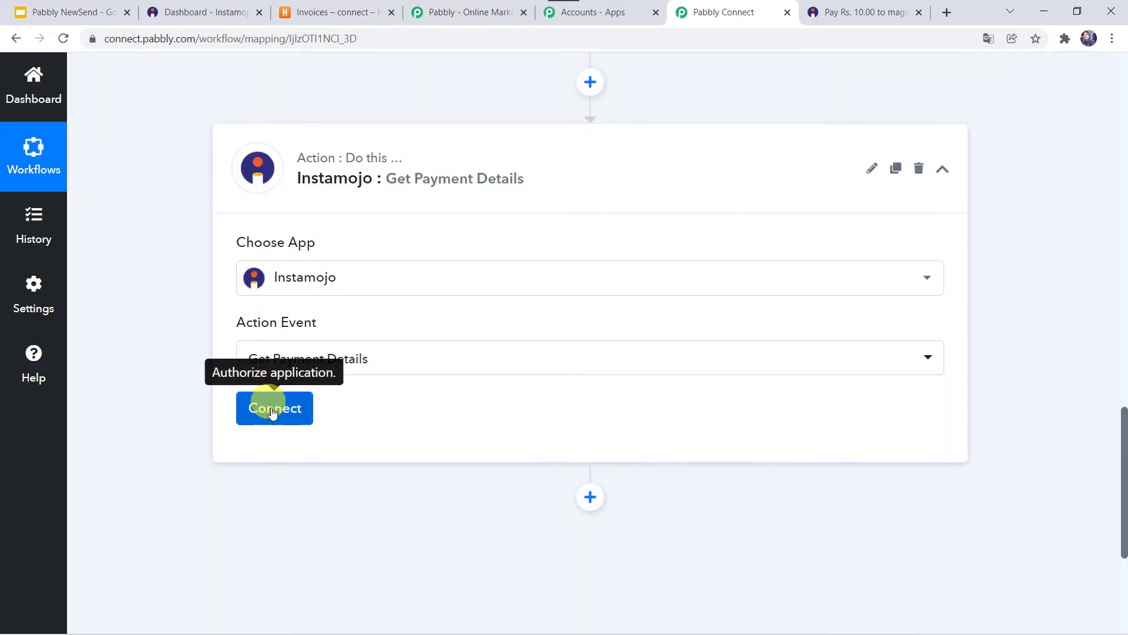
pyautogui.click(272, 408)
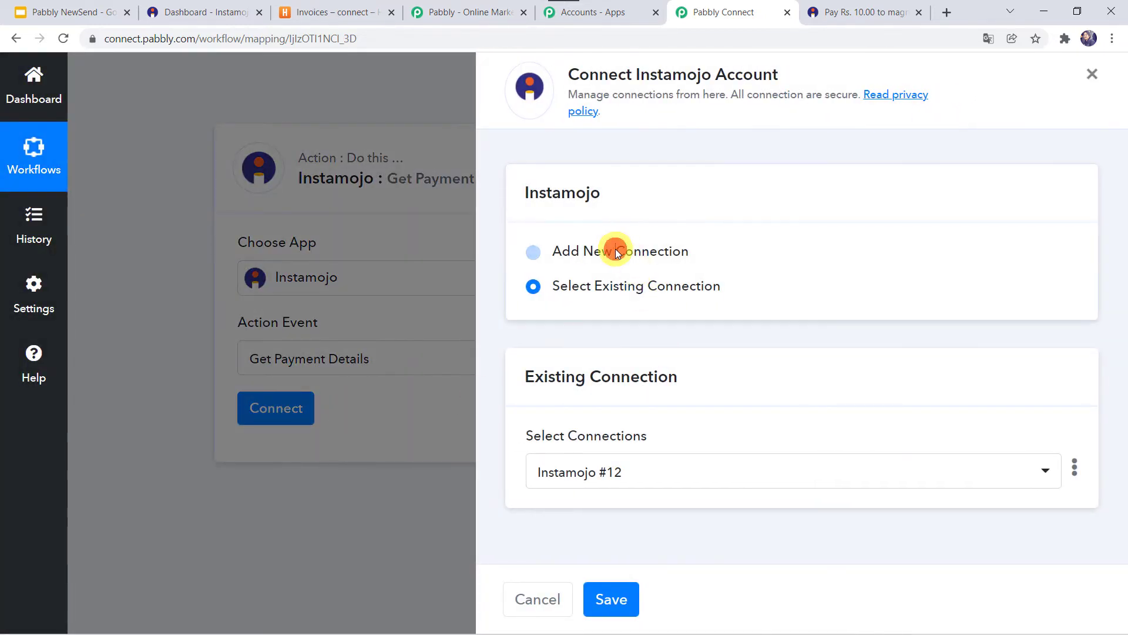
# - Add a new Instamojo connection and paste in the Private API Key from Instamojo's API & Plugins page
pyautogui.click(615, 250)
pyautogui.scroll(-3, 612, 438)
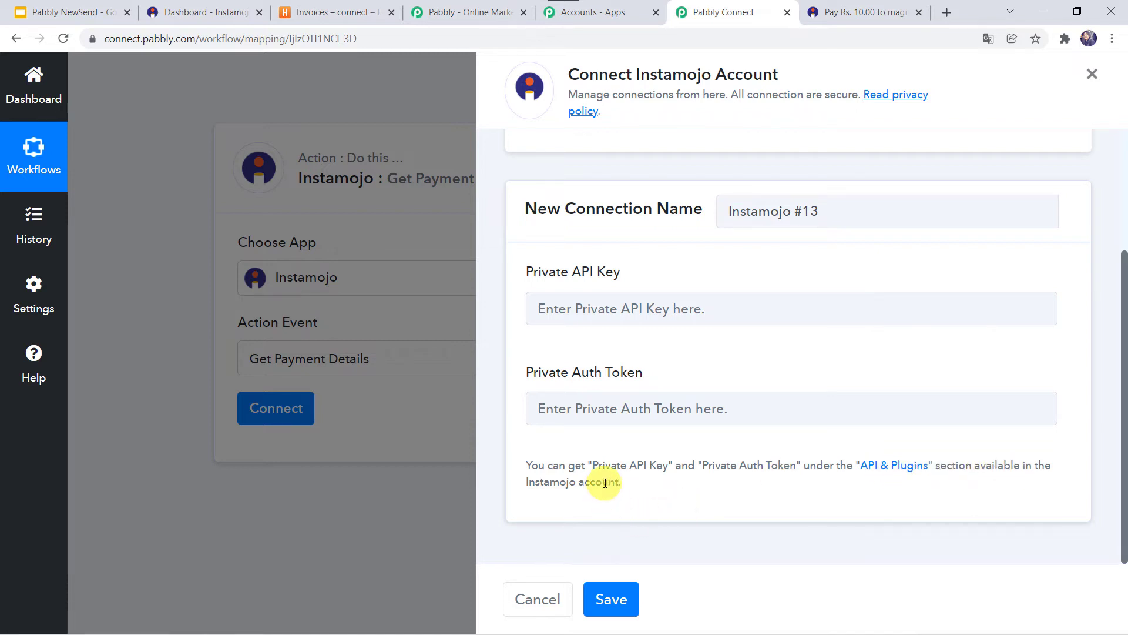
pyautogui.click(881, 469)
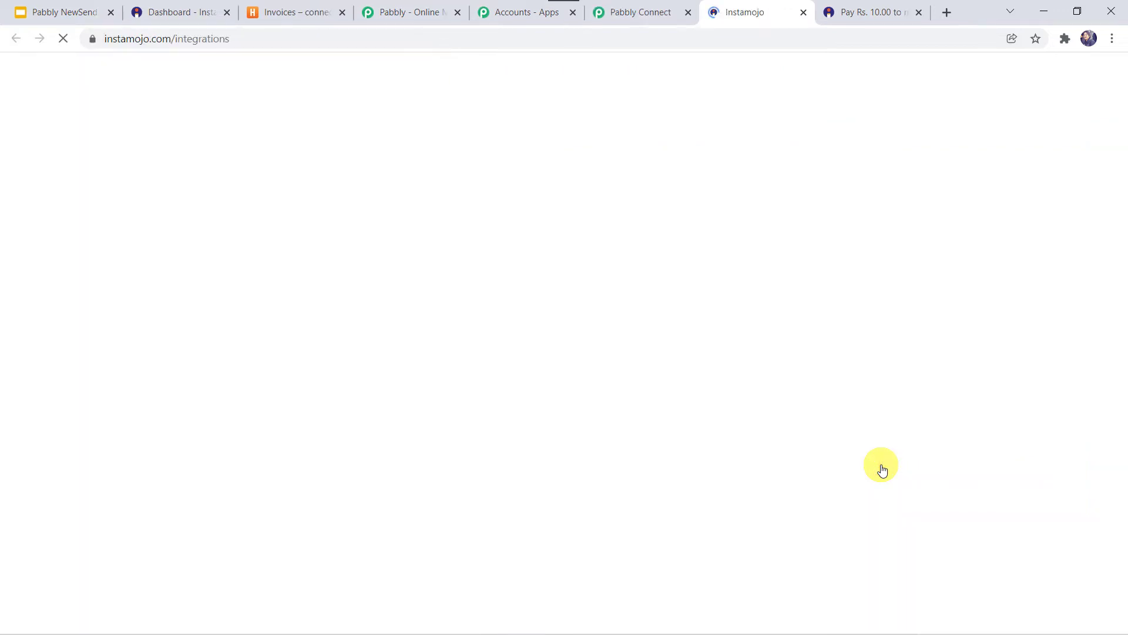
pyautogui.scroll(-1, 613, 333)
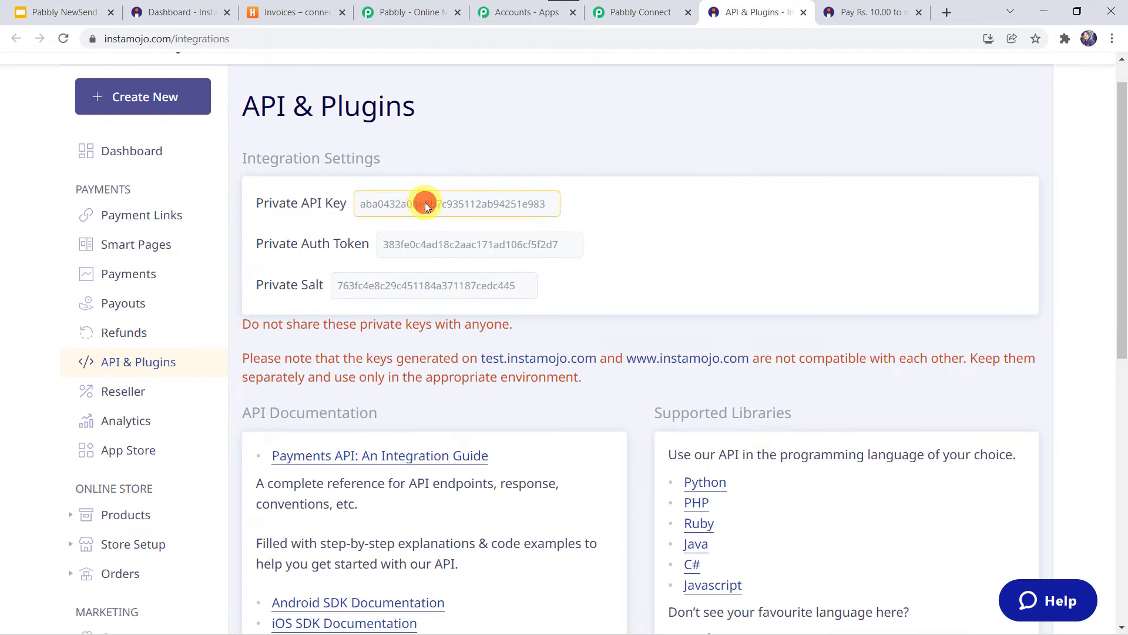
pyautogui.doubleClick(425, 203)
pyautogui.rightClick(426, 203)
pyautogui.click(450, 217)
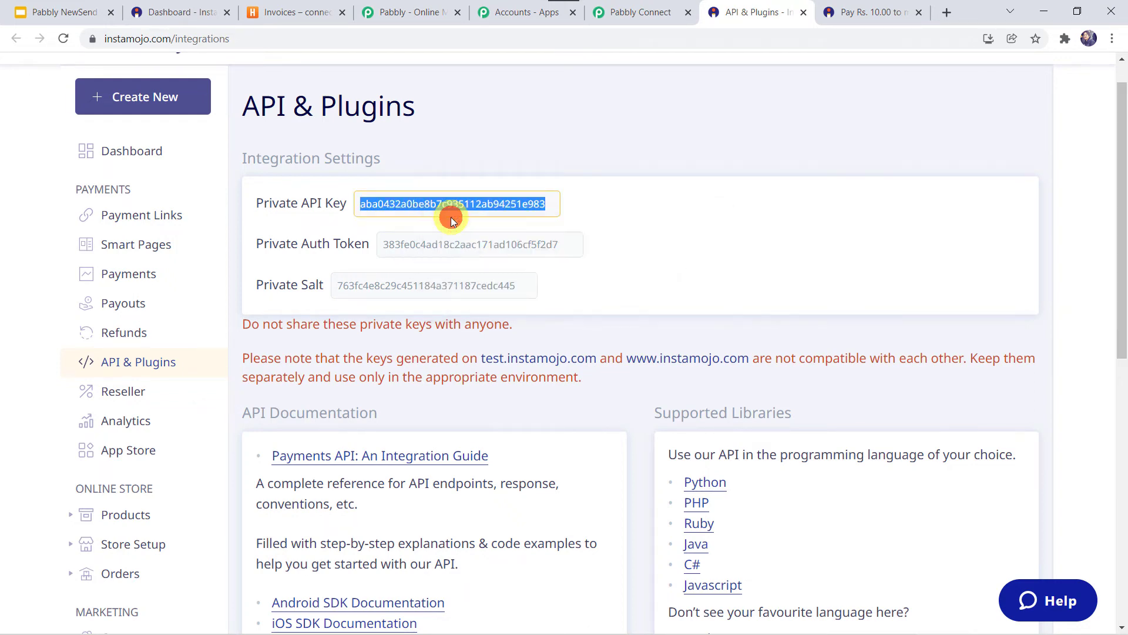
pyautogui.click(667, 12)
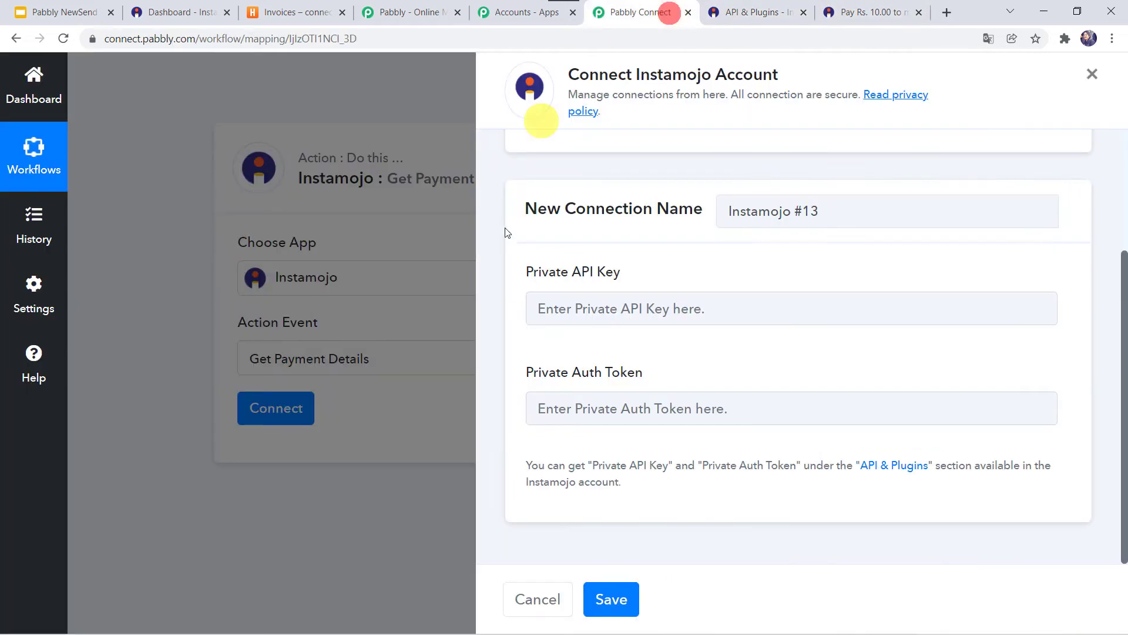
pyautogui.rightClick(595, 310)
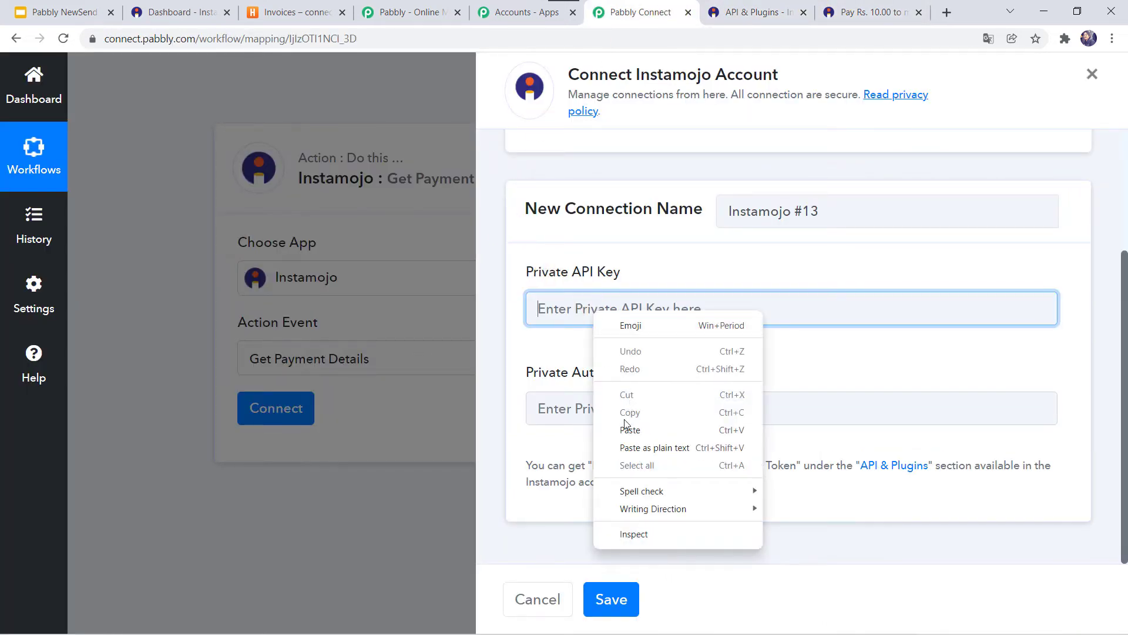
pyautogui.click(627, 429)
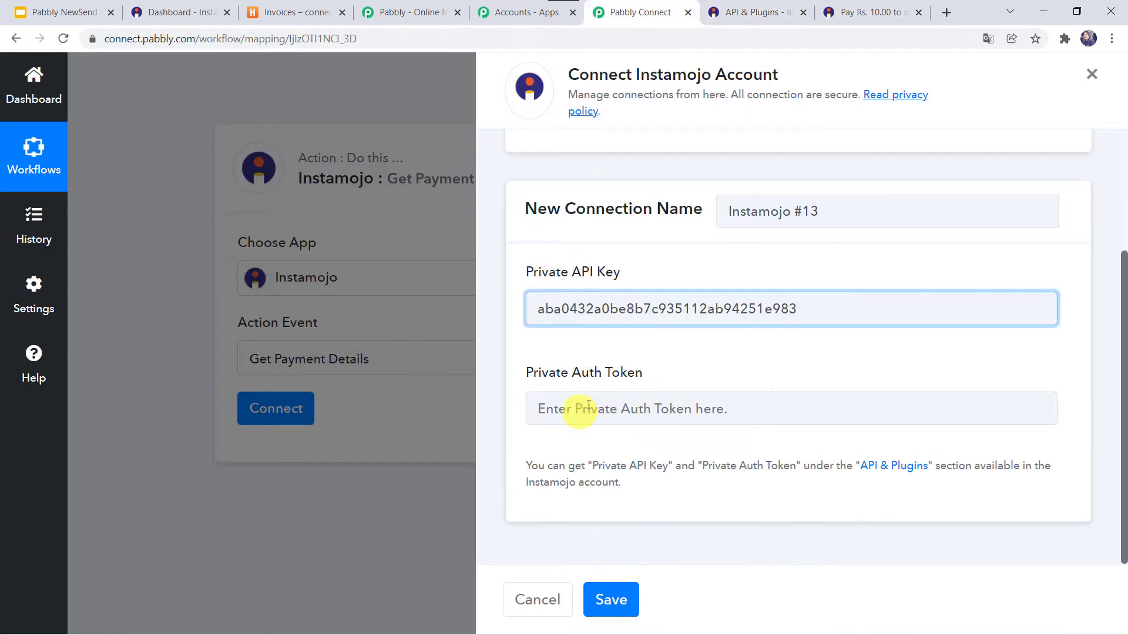
# - Copy the Private Auth Token into the connection form and save the Instamojo connection
pyautogui.click(741, 12)
pyautogui.click(404, 242)
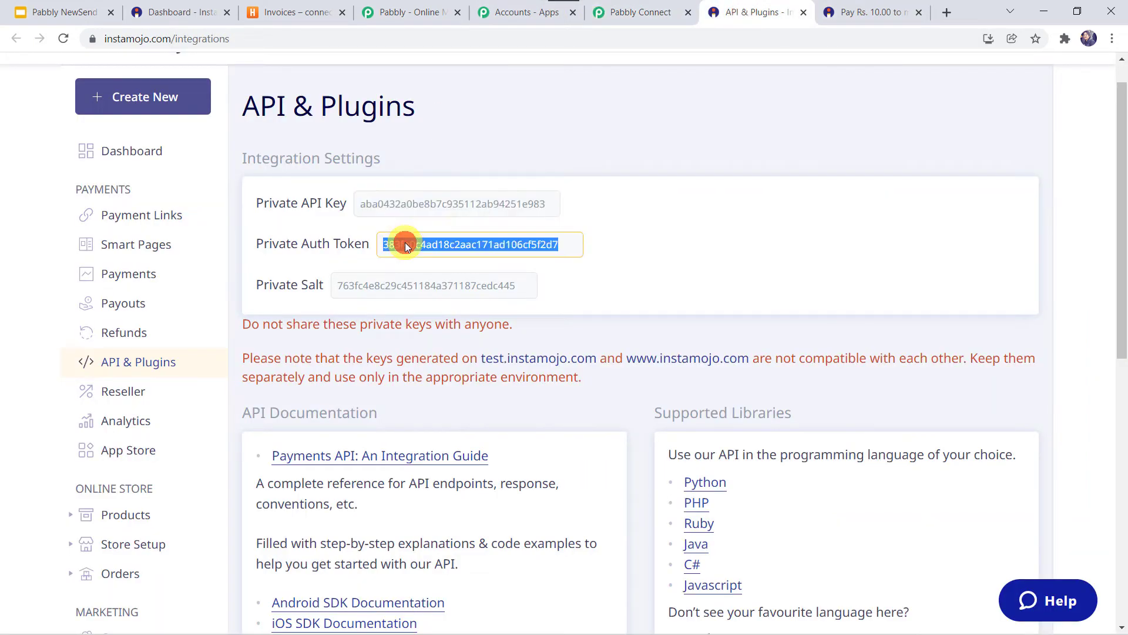
pyautogui.rightClick(404, 242)
pyautogui.click(428, 259)
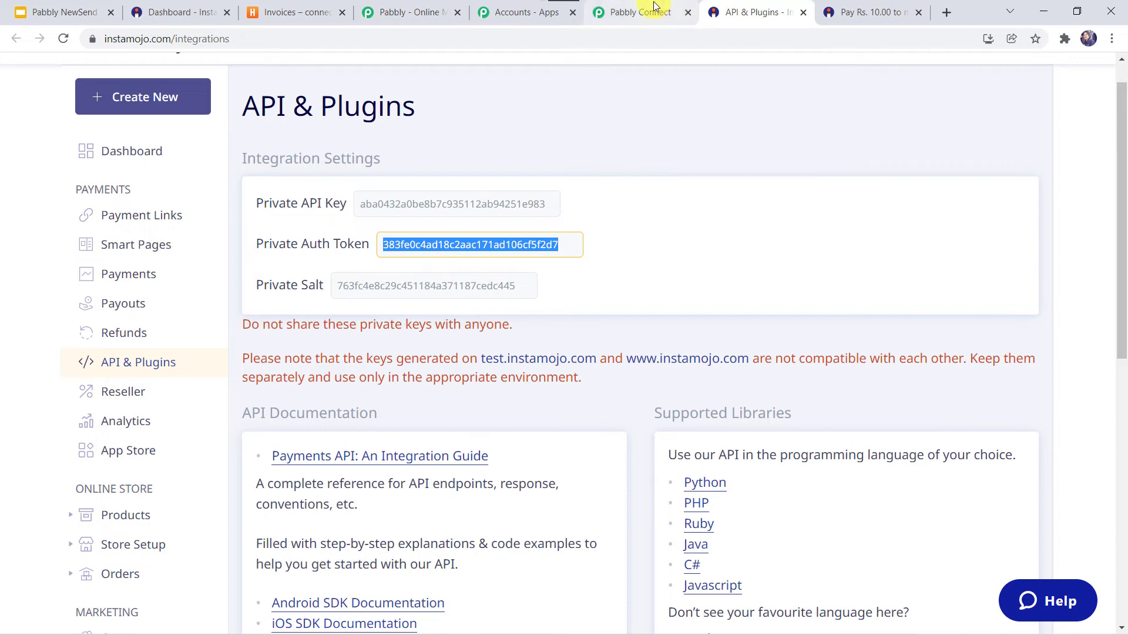
pyautogui.click(646, 11)
pyautogui.click(600, 405)
pyautogui.rightClick(601, 404)
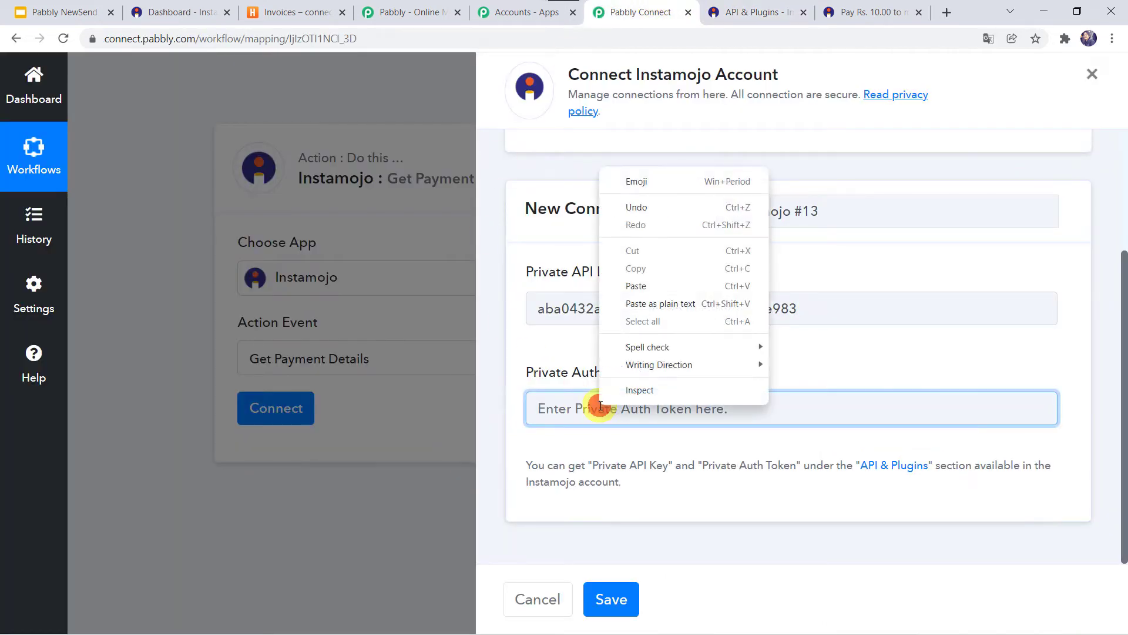
pyautogui.click(638, 286)
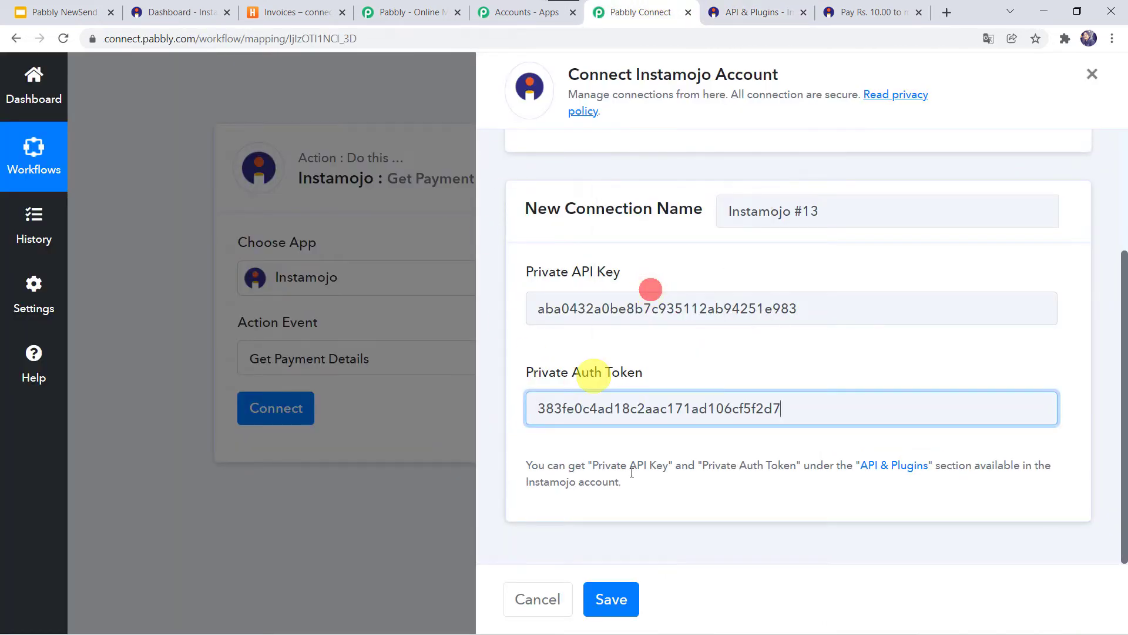
pyautogui.click(610, 598)
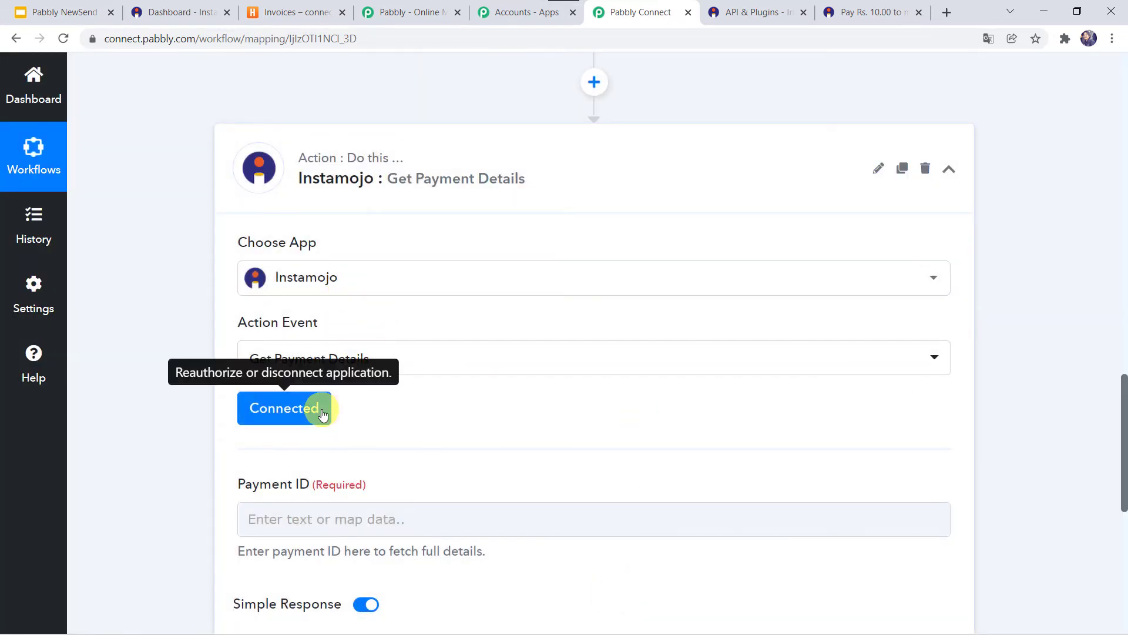
pyautogui.scroll(-3, 488, 406)
# - Map the Instamojo New Sale's Payment Id into the Payment ID field
pyautogui.click(257, 325)
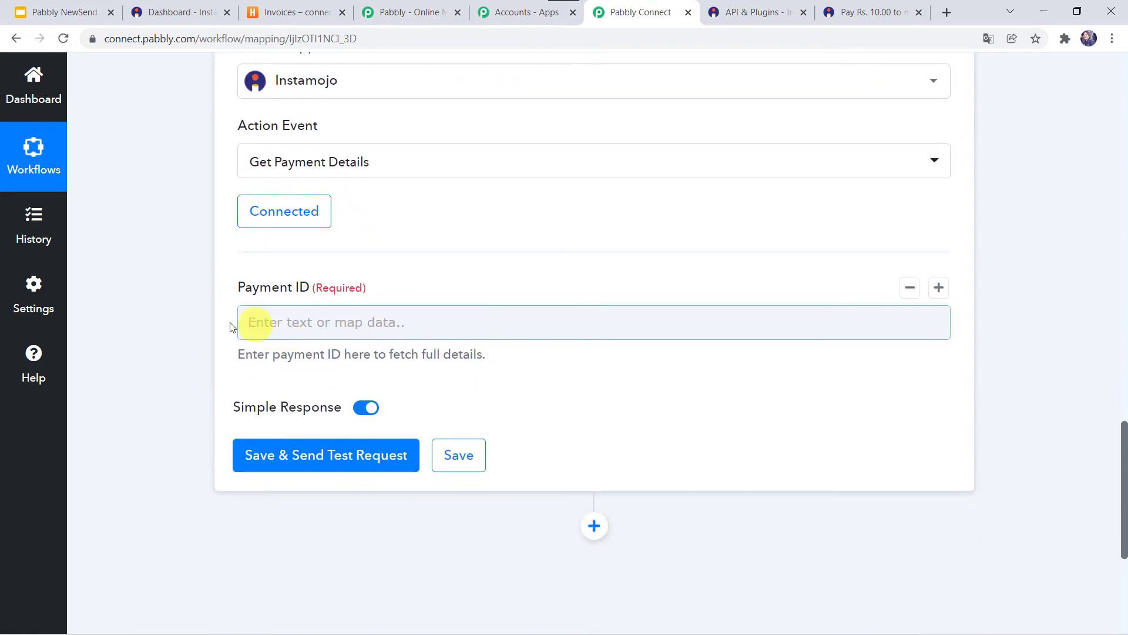
pyautogui.scroll(10, 290, 315)
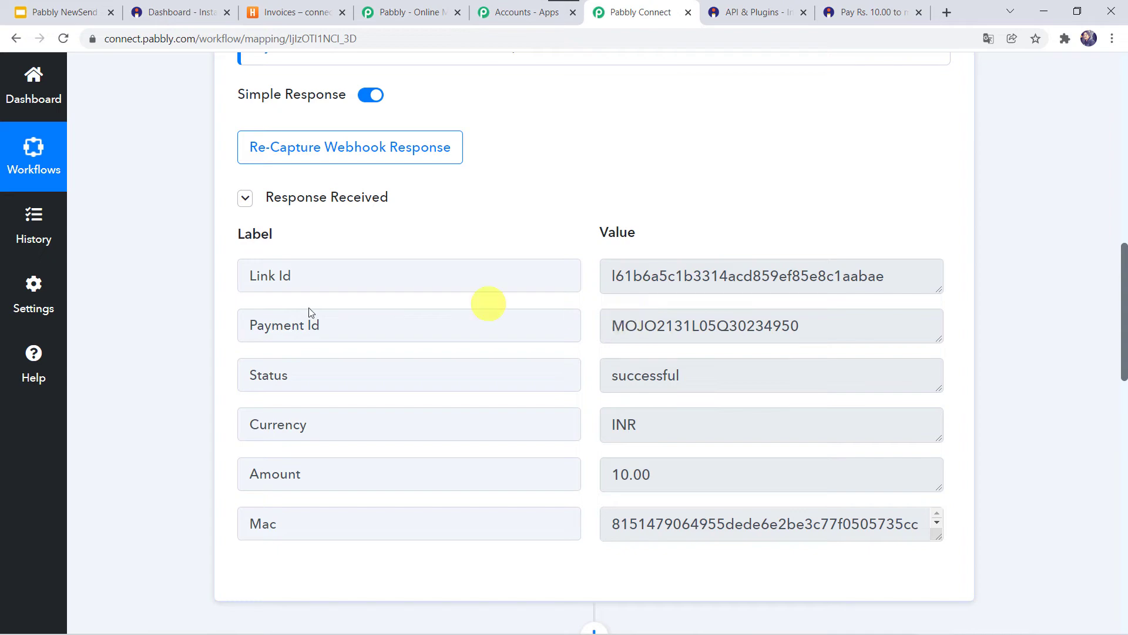
pyautogui.scroll(-10, 188, 489)
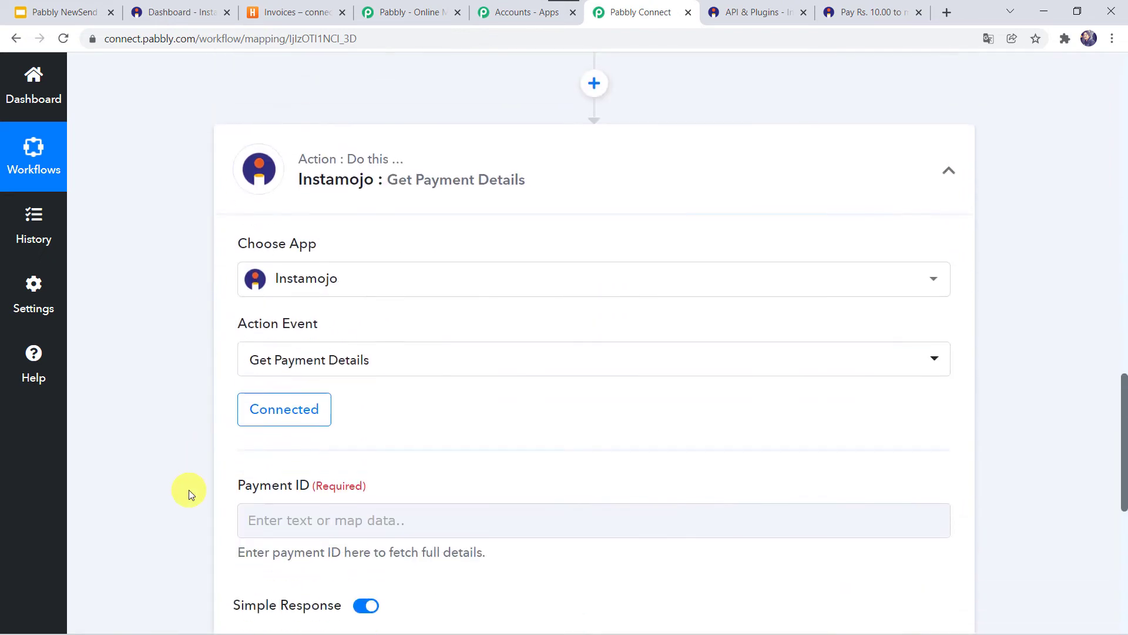
pyautogui.click(278, 210)
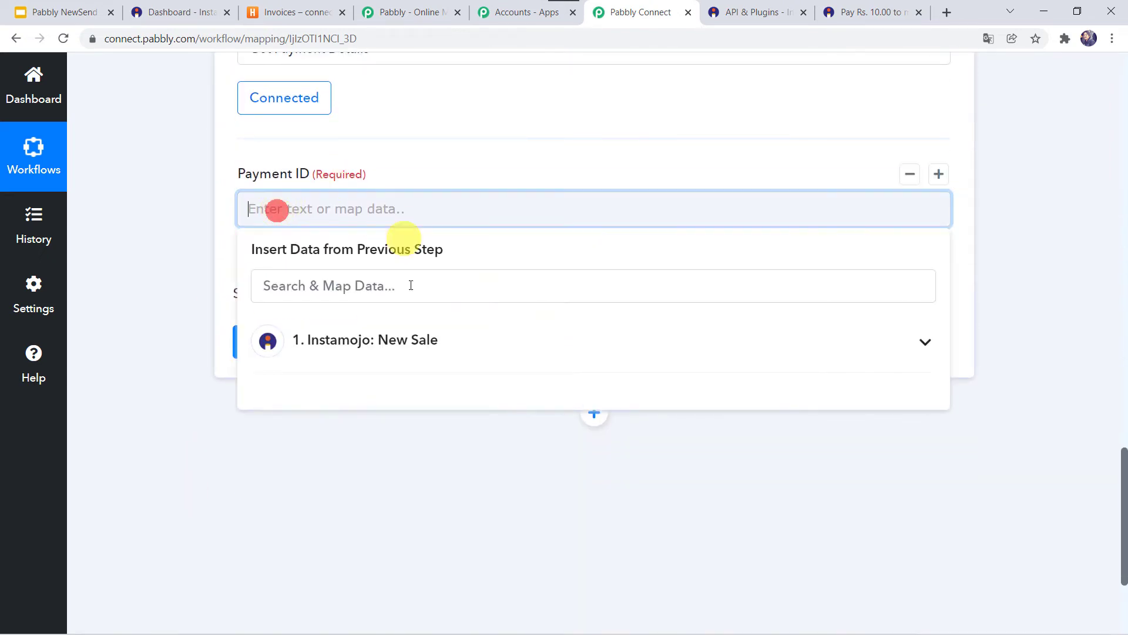
pyautogui.click(327, 339)
pyautogui.click(360, 432)
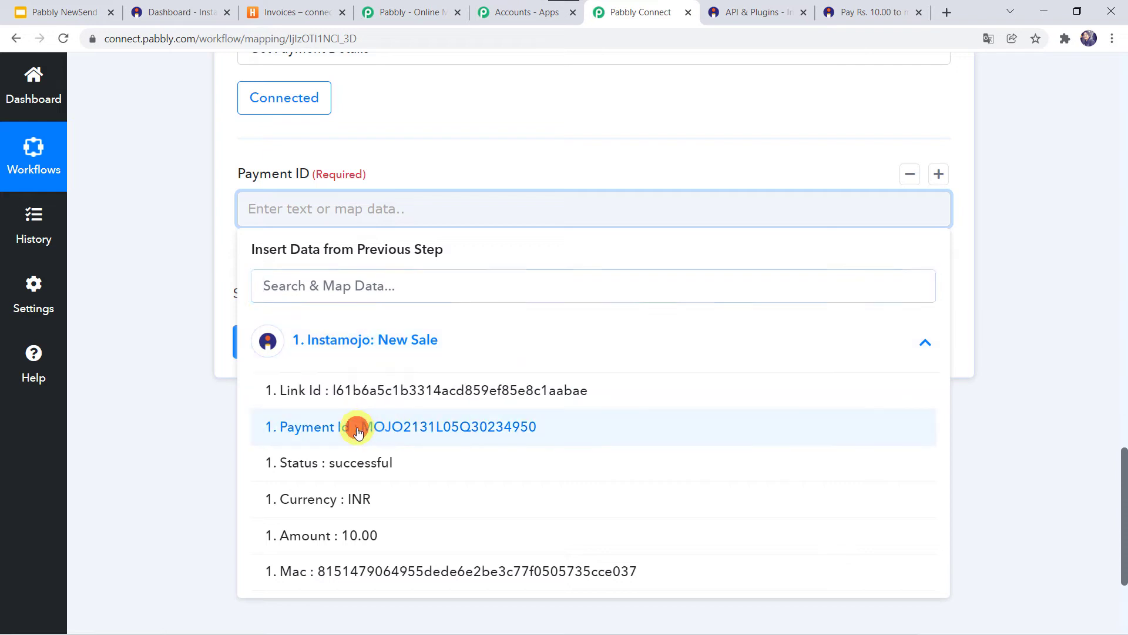
pyautogui.click(163, 322)
# - Save and send a test request, reviewing the response: status Credit, currency INR, amount 10.00
pyautogui.scroll(1, 164, 323)
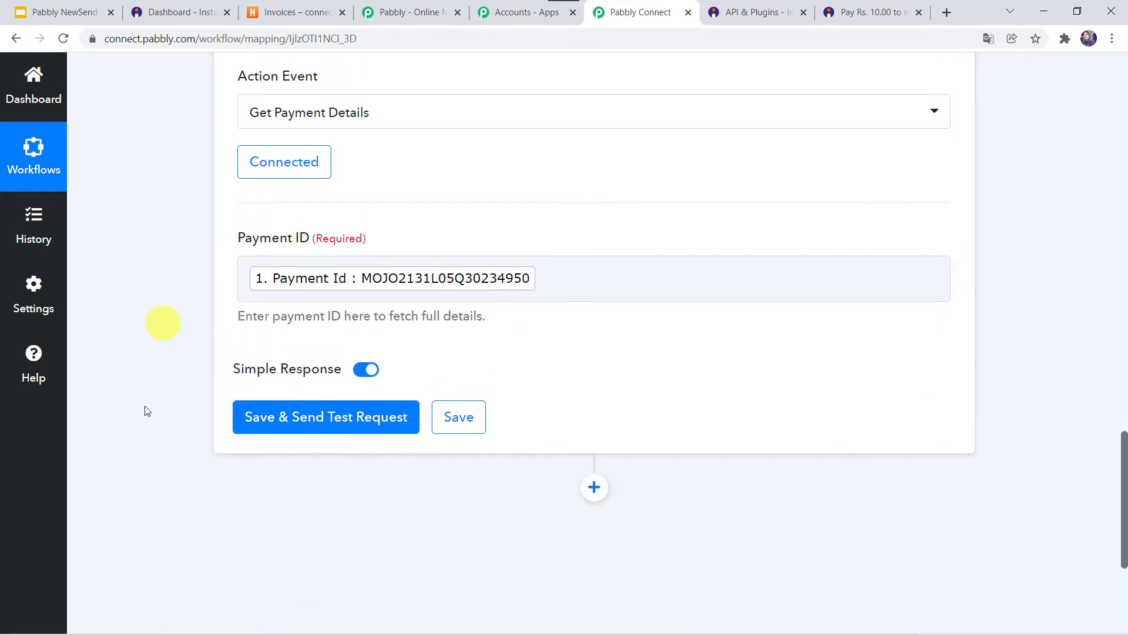
pyautogui.click(310, 417)
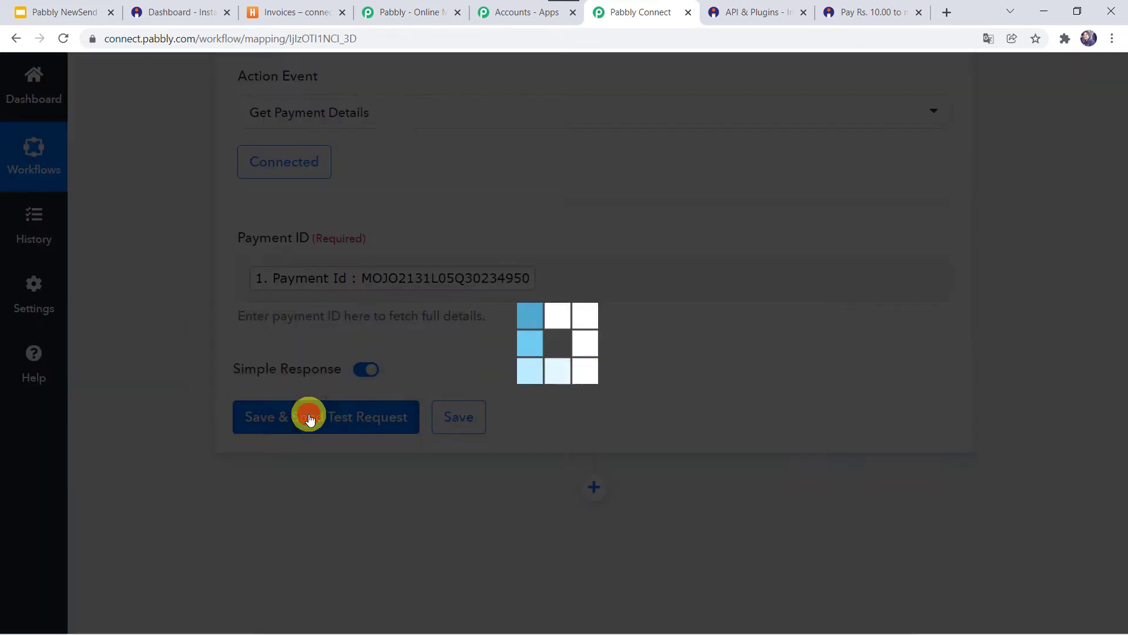
pyautogui.scroll(-4, 201, 491)
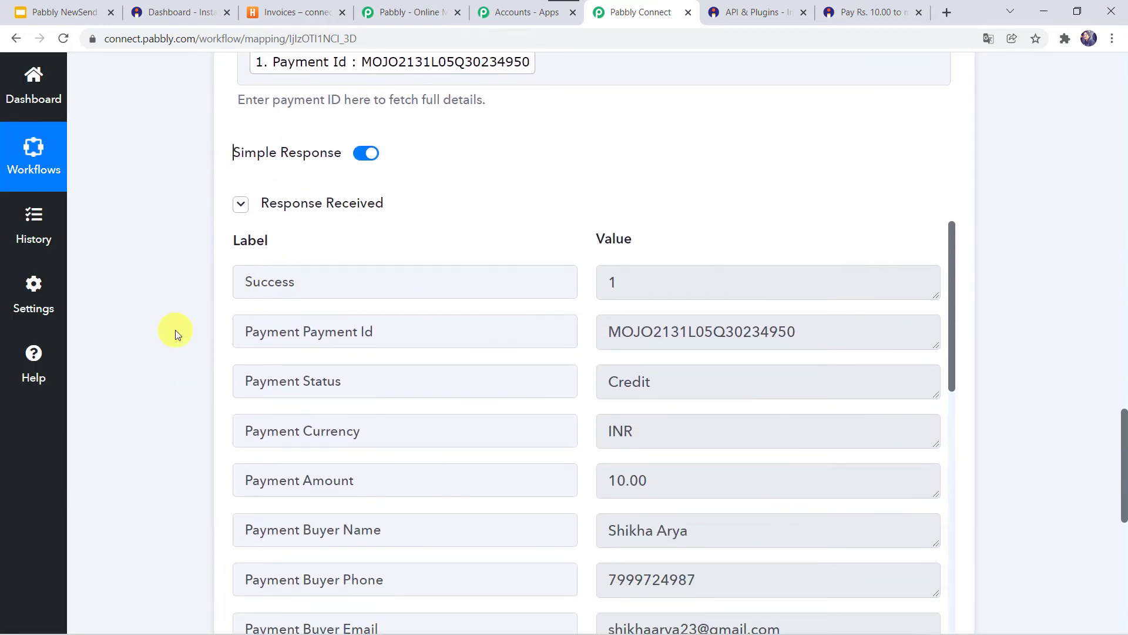
pyautogui.scroll(-3, 176, 327)
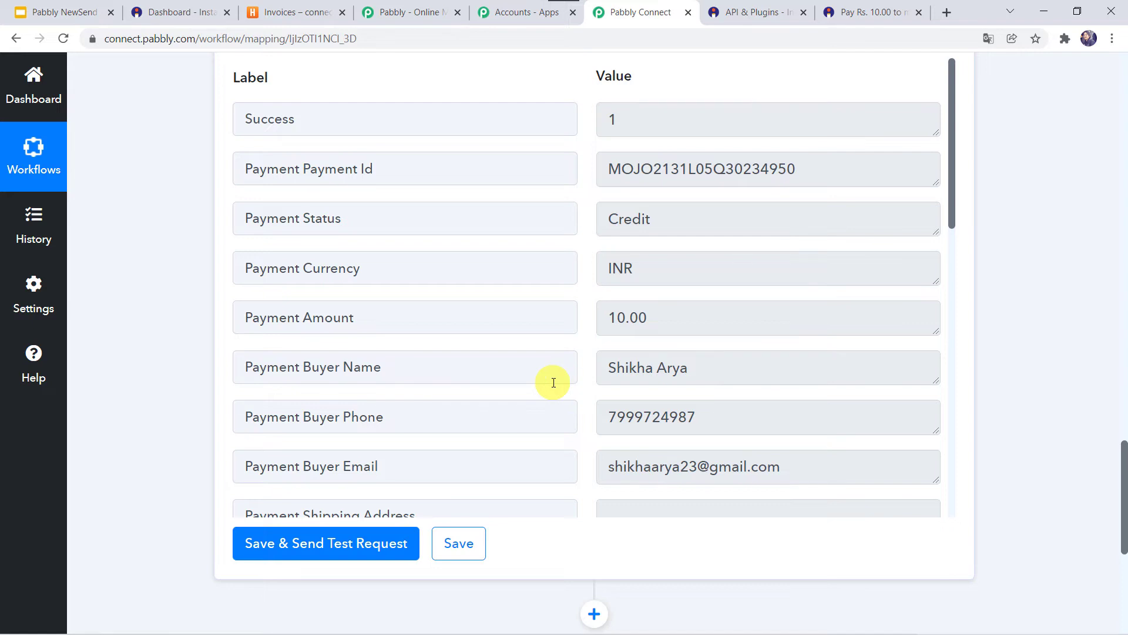
pyautogui.scroll(-2, 550, 382)
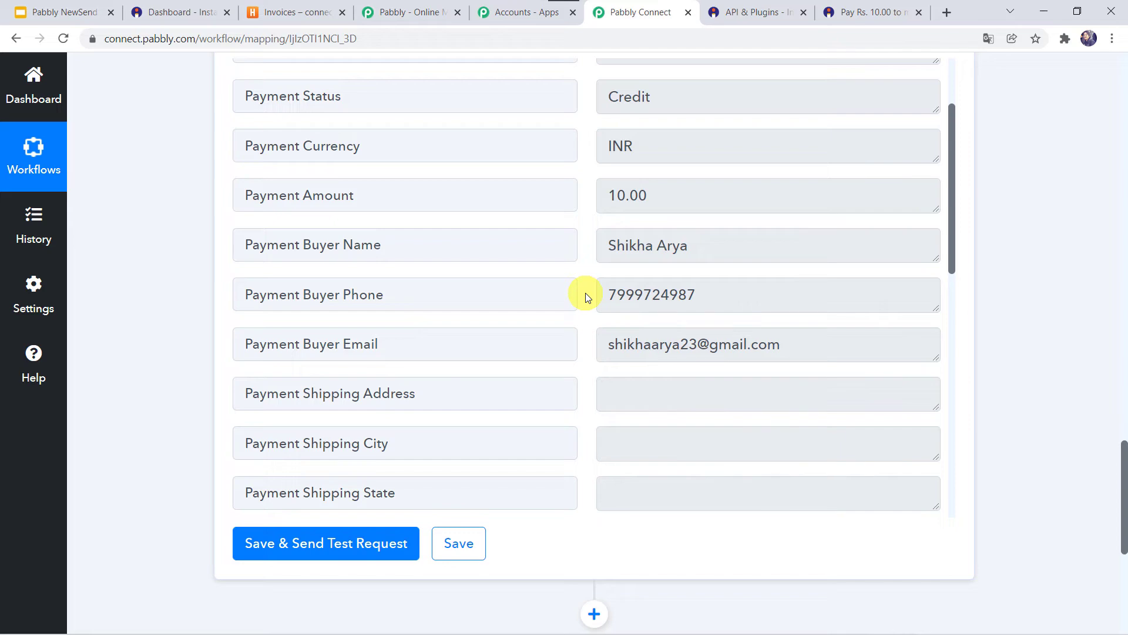
pyautogui.scroll(-7, 160, 448)
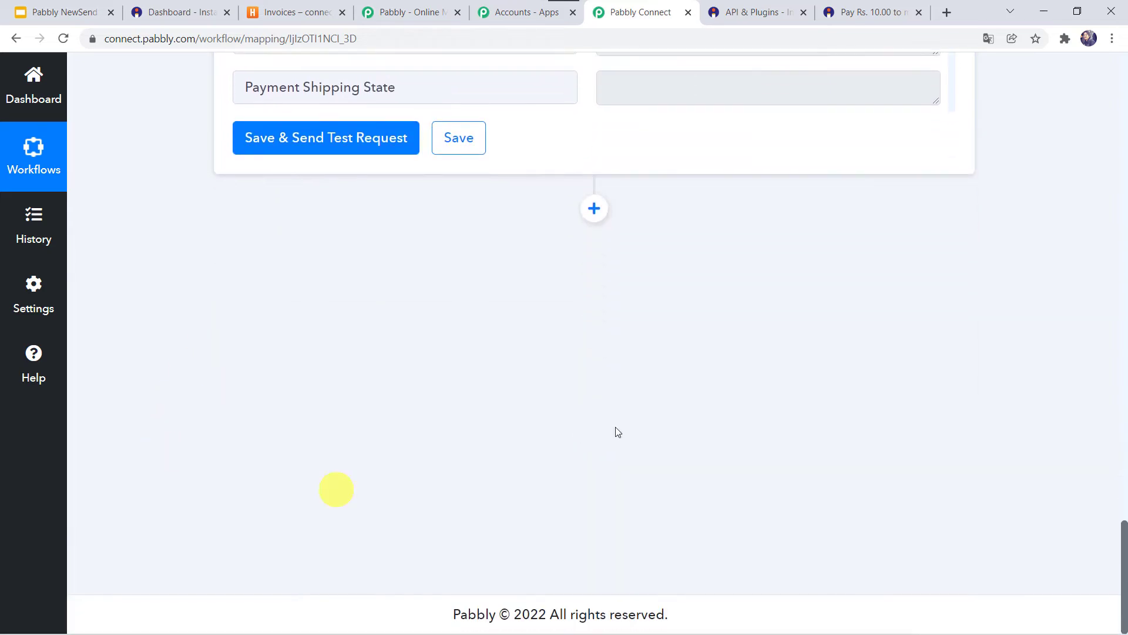
# - Add a step after the payment step set to Harvest's Create Client event and begin connecting Harvest
pyautogui.click(595, 207)
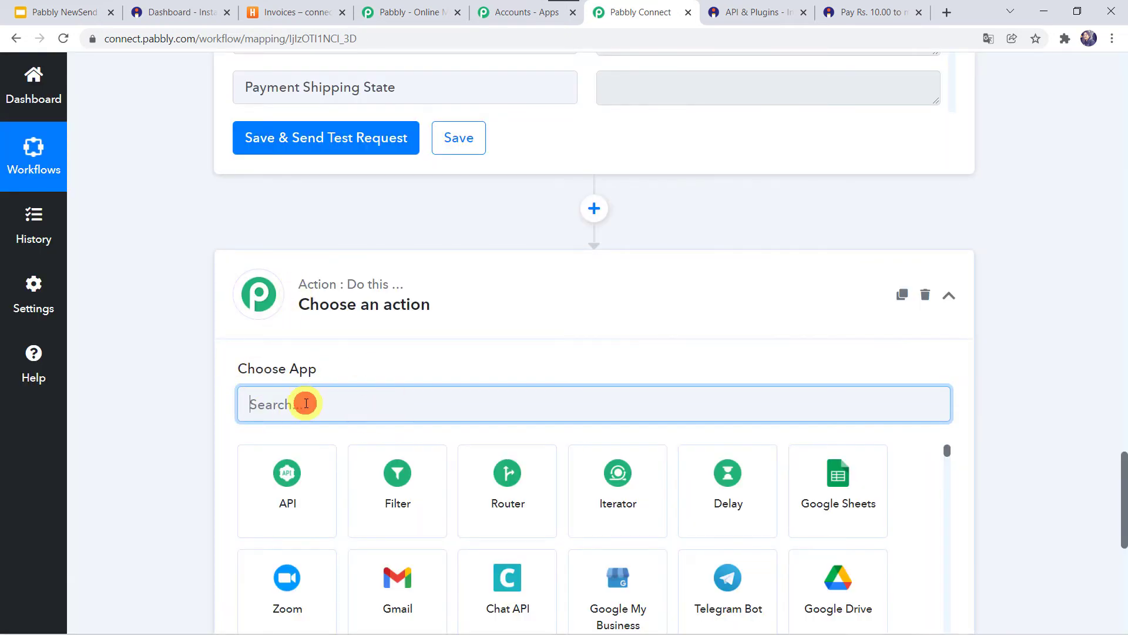
pyautogui.write('harve')
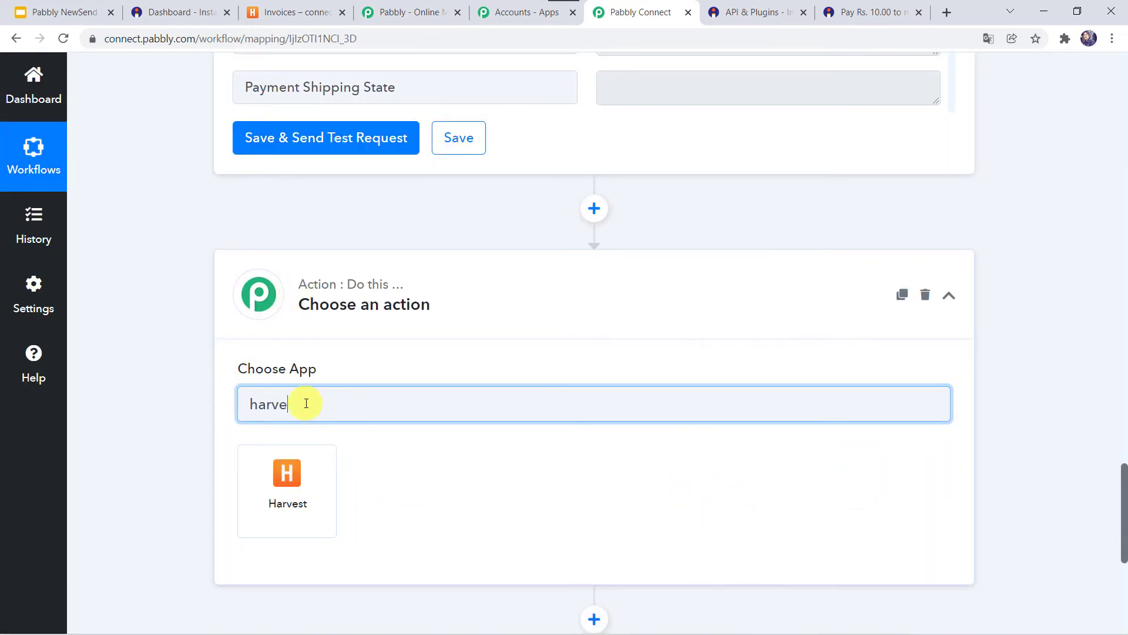
pyautogui.click(287, 489)
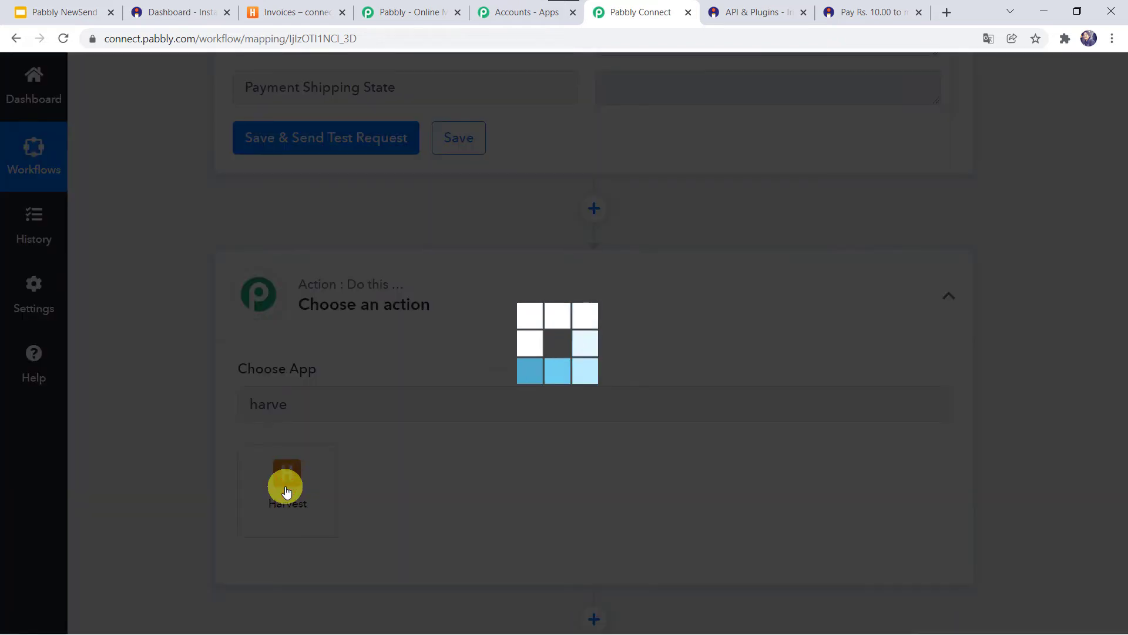
pyautogui.scroll(-2, 284, 486)
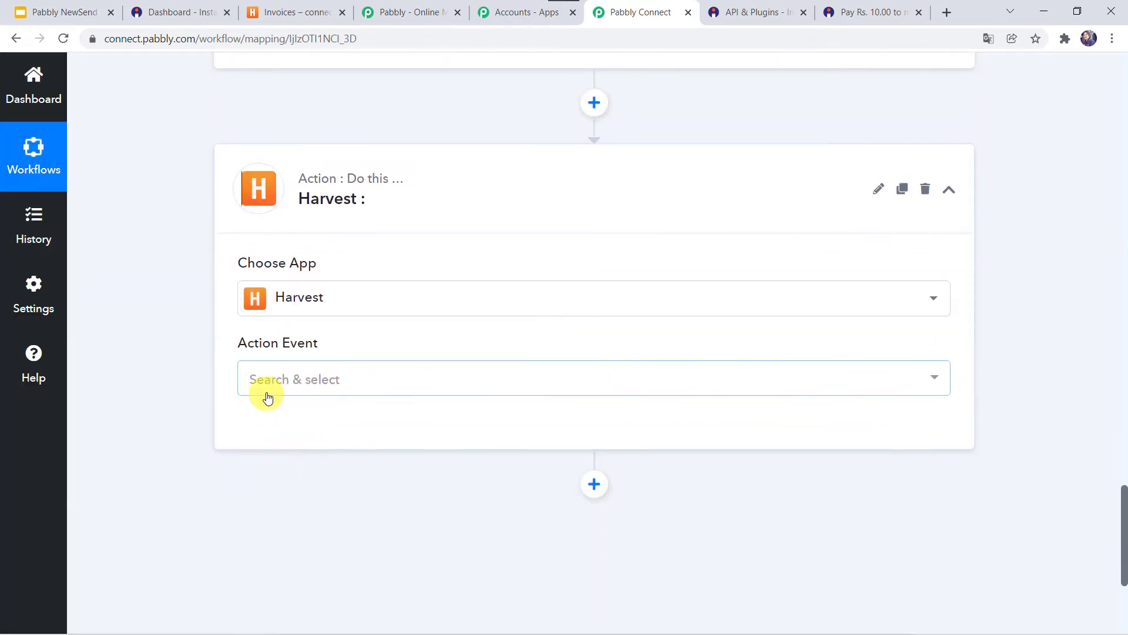
pyautogui.click(286, 378)
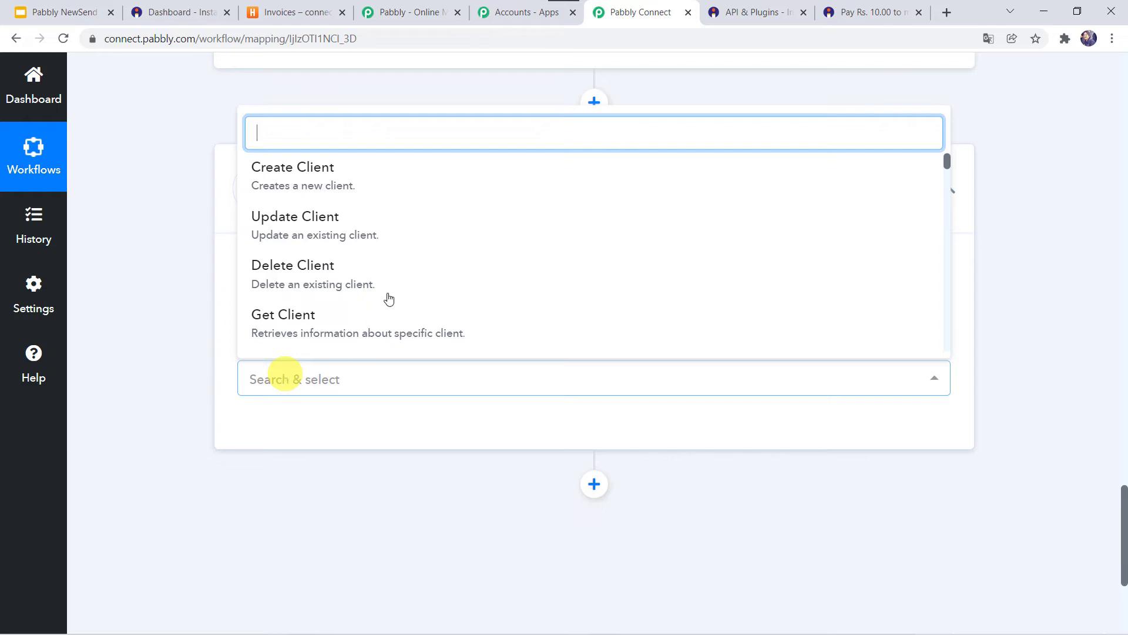
pyautogui.click(292, 176)
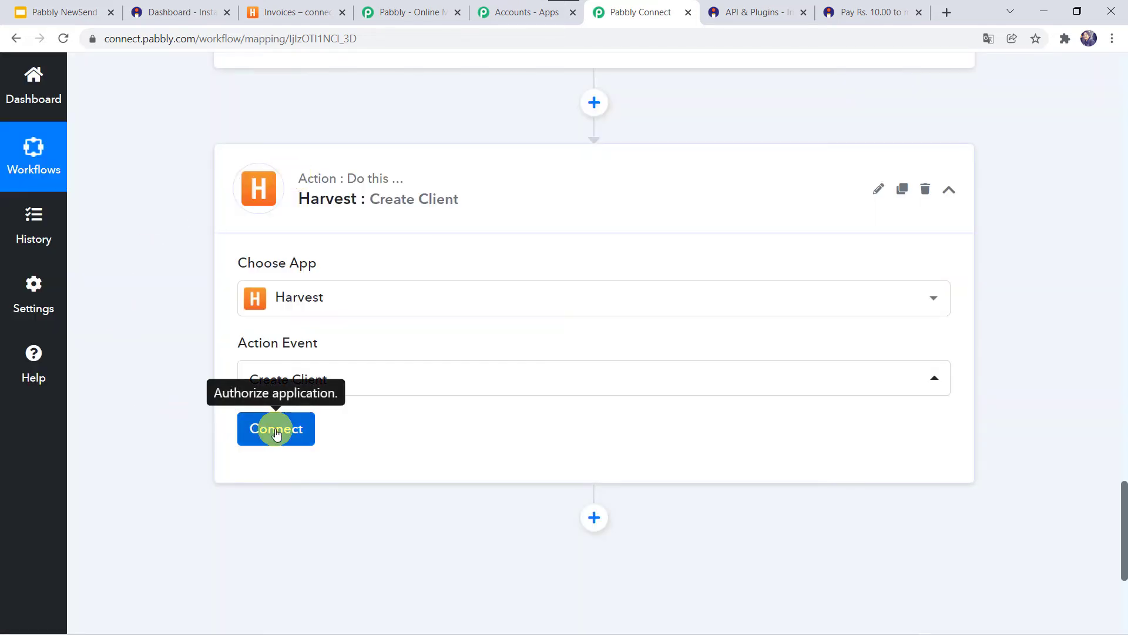
pyautogui.click(277, 430)
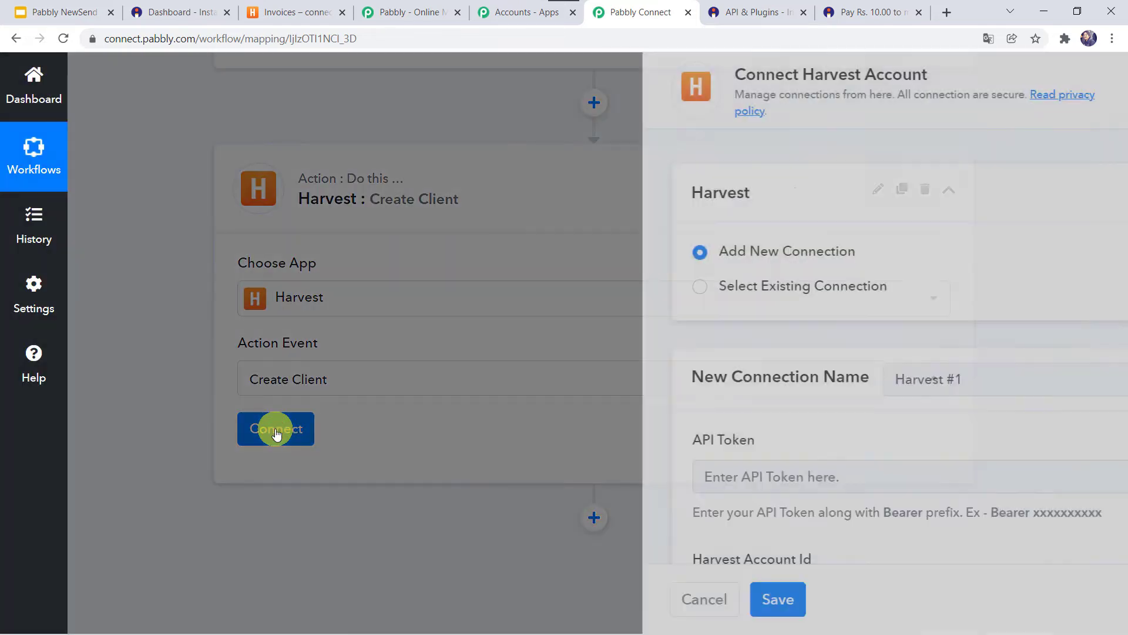
# - Open the id.getharvest.com/developers link from the Harvest connection panel in a new browser tab
pyautogui.scroll(-3, 621, 361)
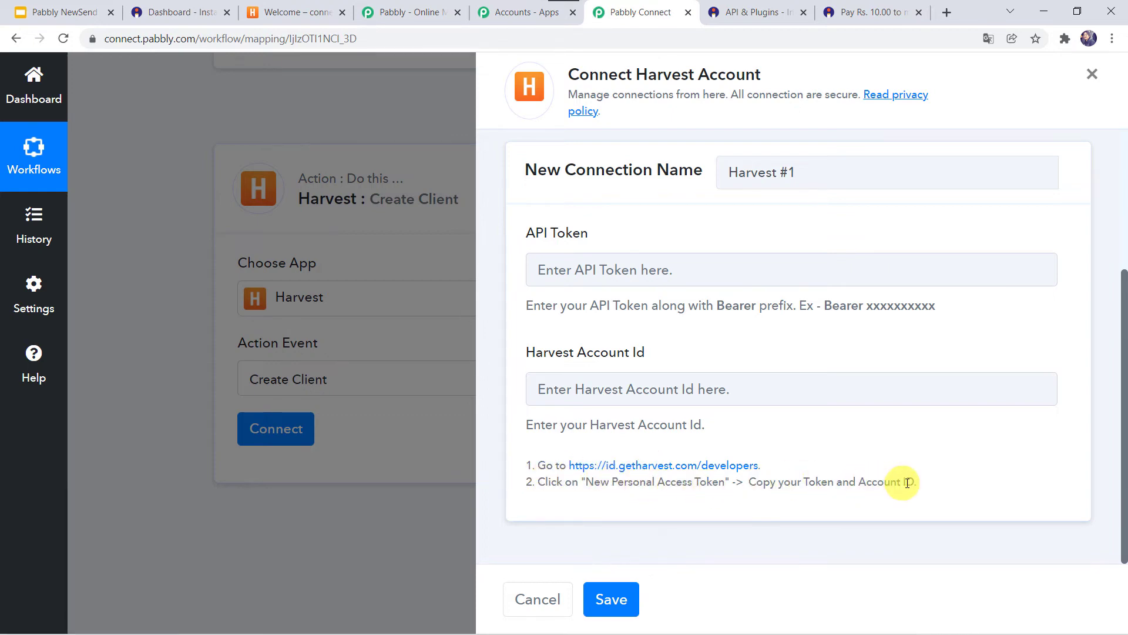
pyautogui.rightClick(692, 470)
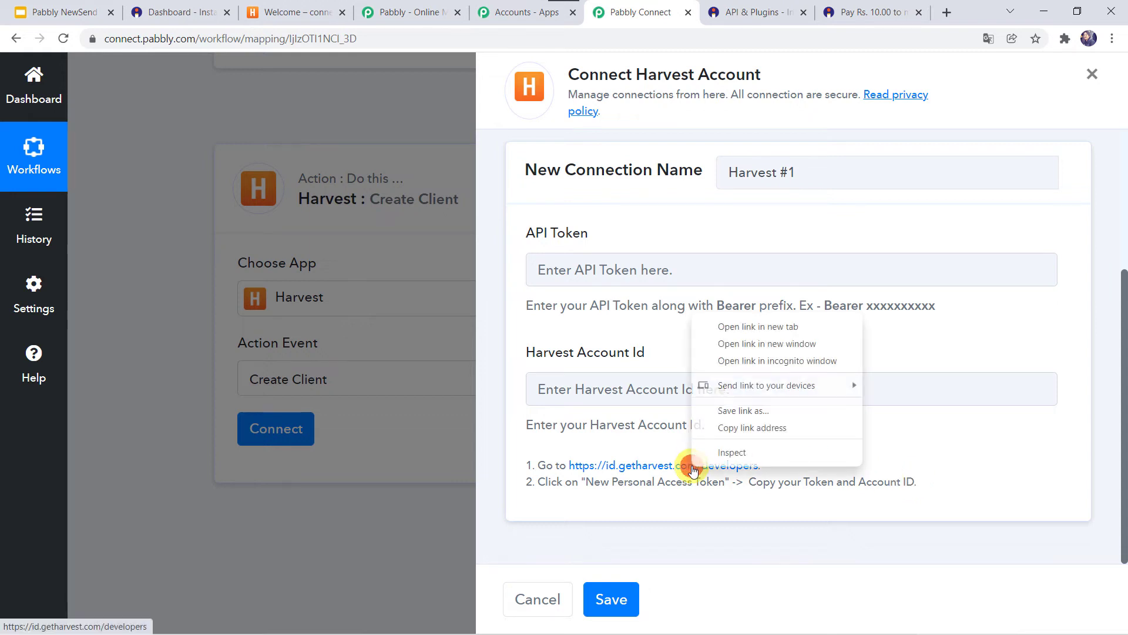
pyautogui.click(750, 327)
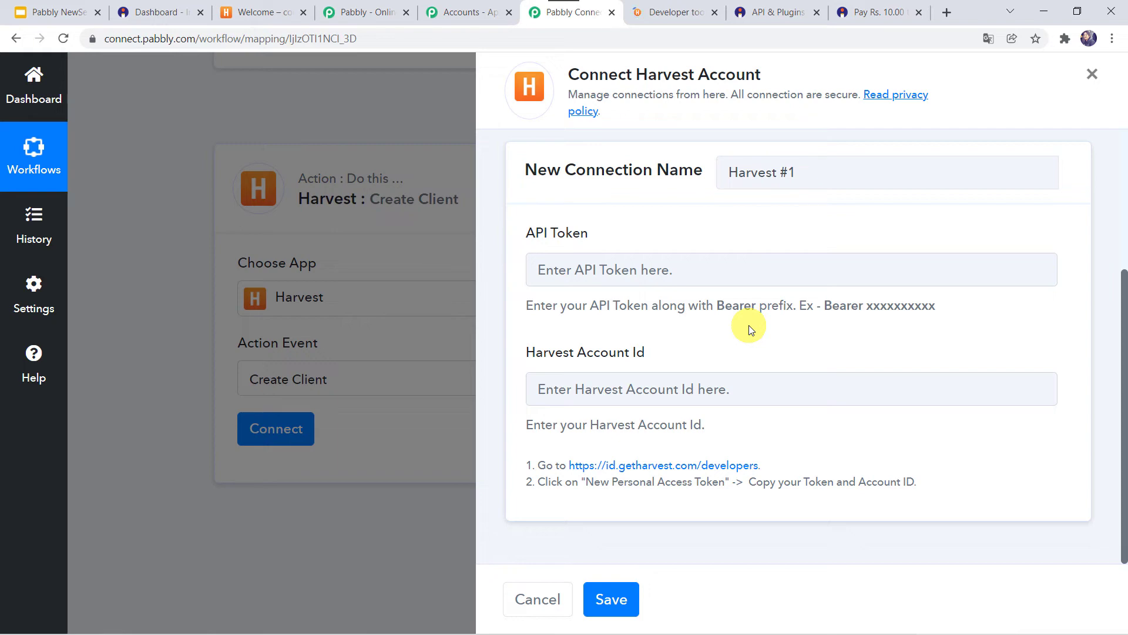
# - Create a Harvest personal access token named 'Payment from Instamojo' and copy its token value
pyautogui.click(674, 5)
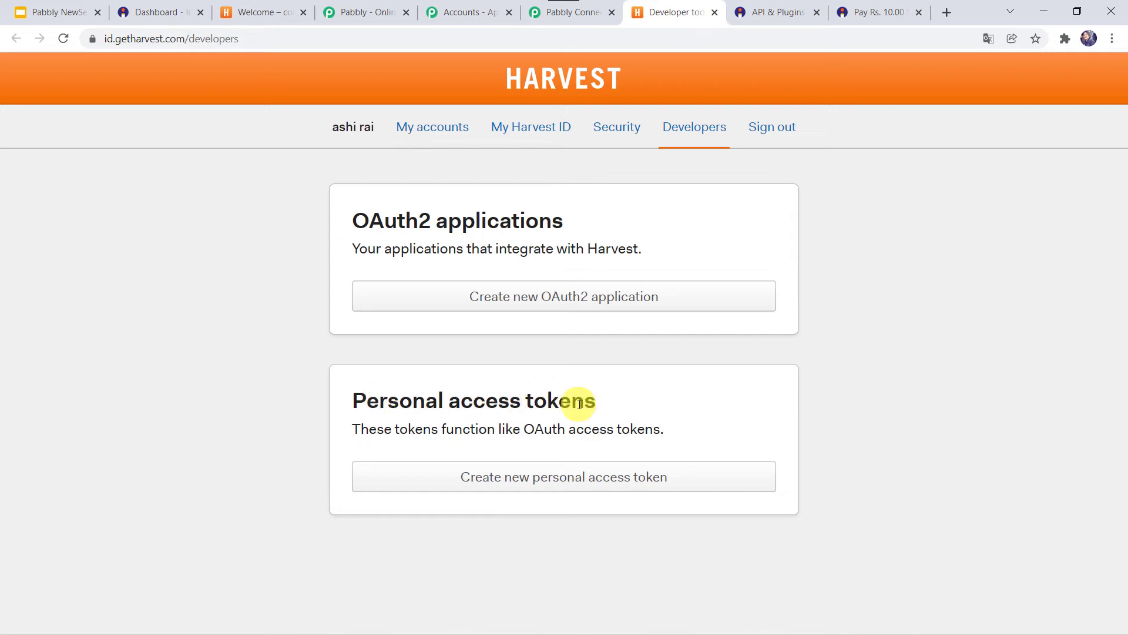
pyautogui.click(566, 483)
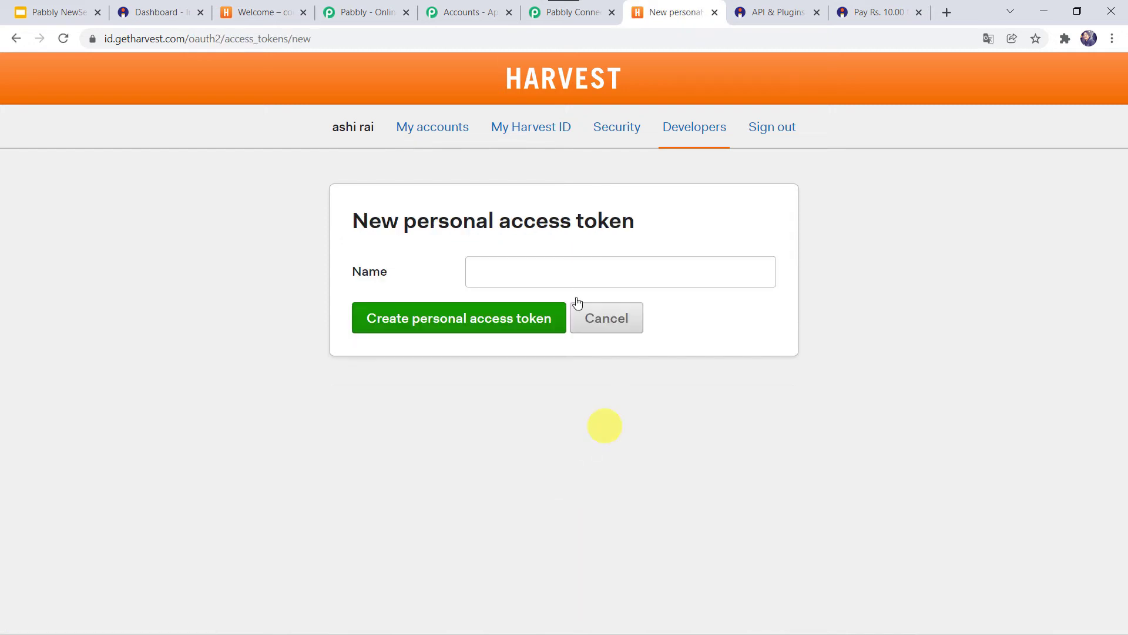
pyautogui.click(514, 283)
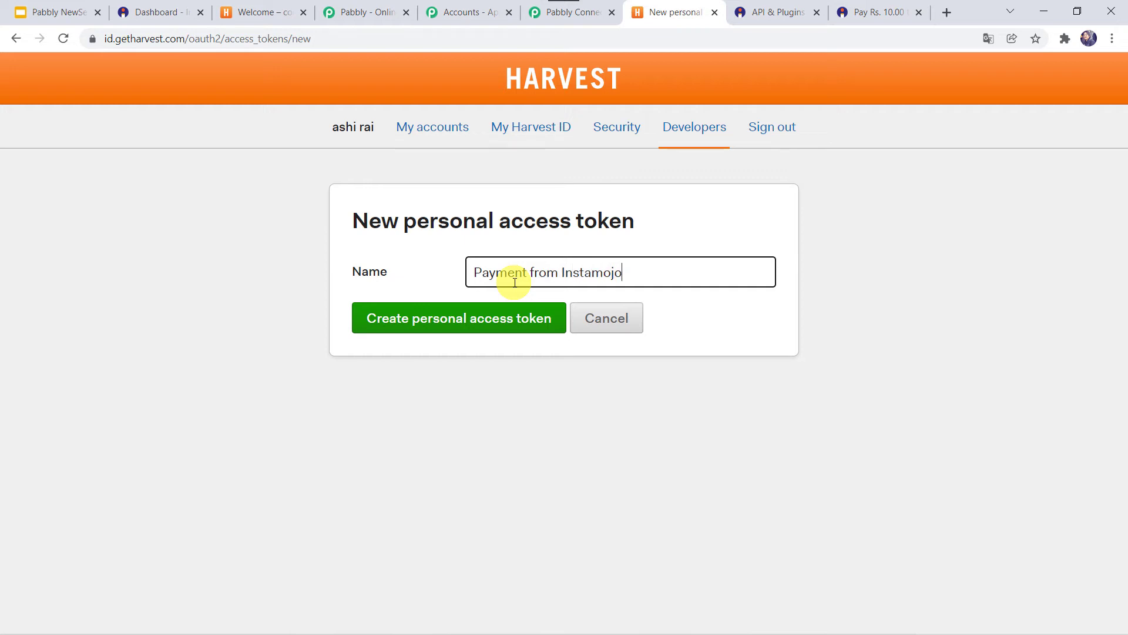
pyautogui.click(469, 319)
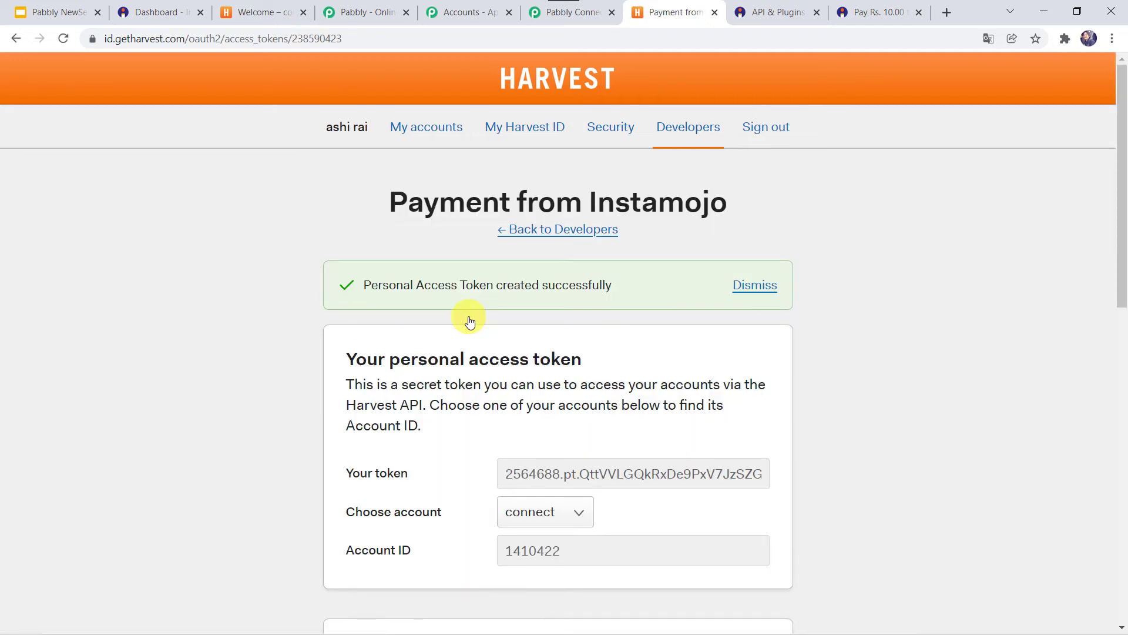
pyautogui.scroll(-3, 449, 384)
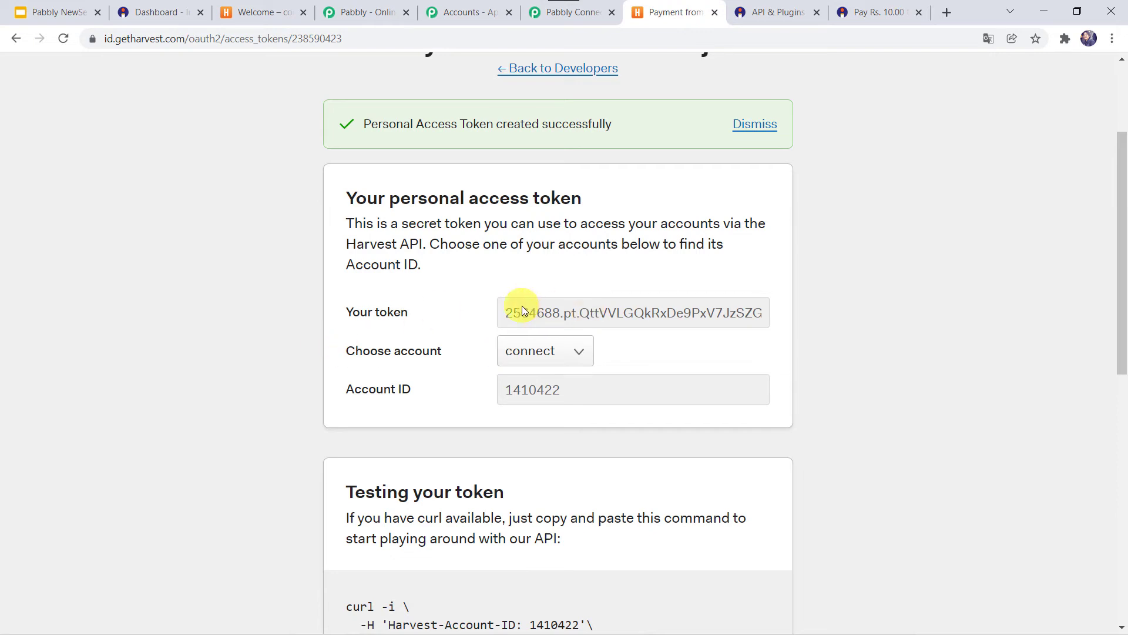
pyautogui.scroll(1, 523, 308)
pyautogui.tripleClick(528, 353)
pyautogui.rightClick(530, 351)
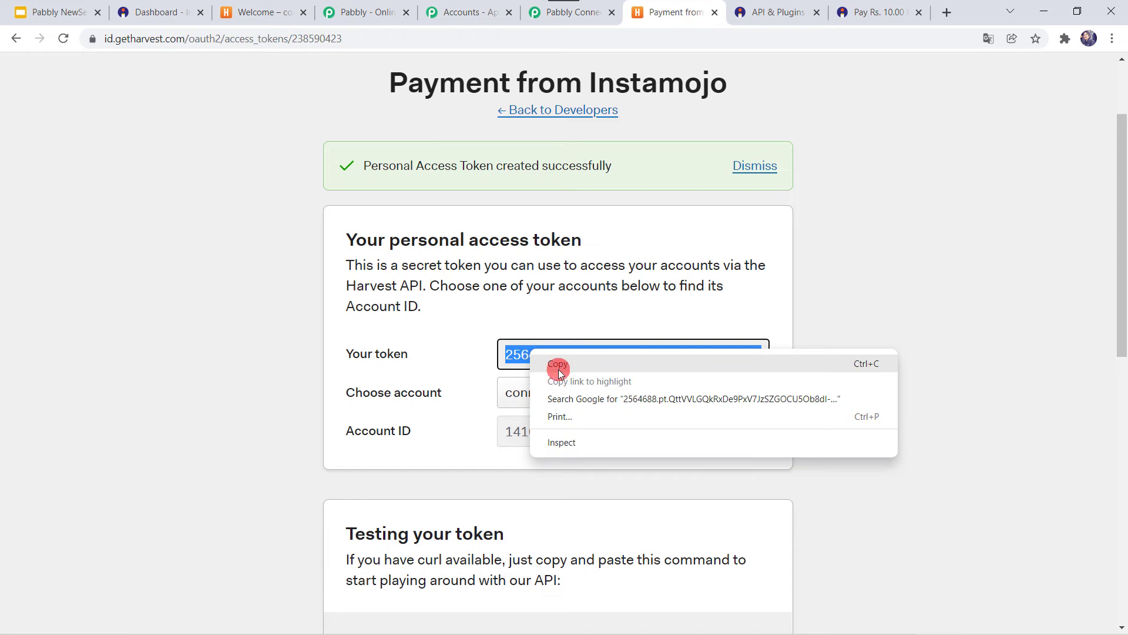
pyautogui.click(559, 365)
# - Paste the copied token into the API Token field, prefixed with 'Bearer'
pyautogui.click(576, 11)
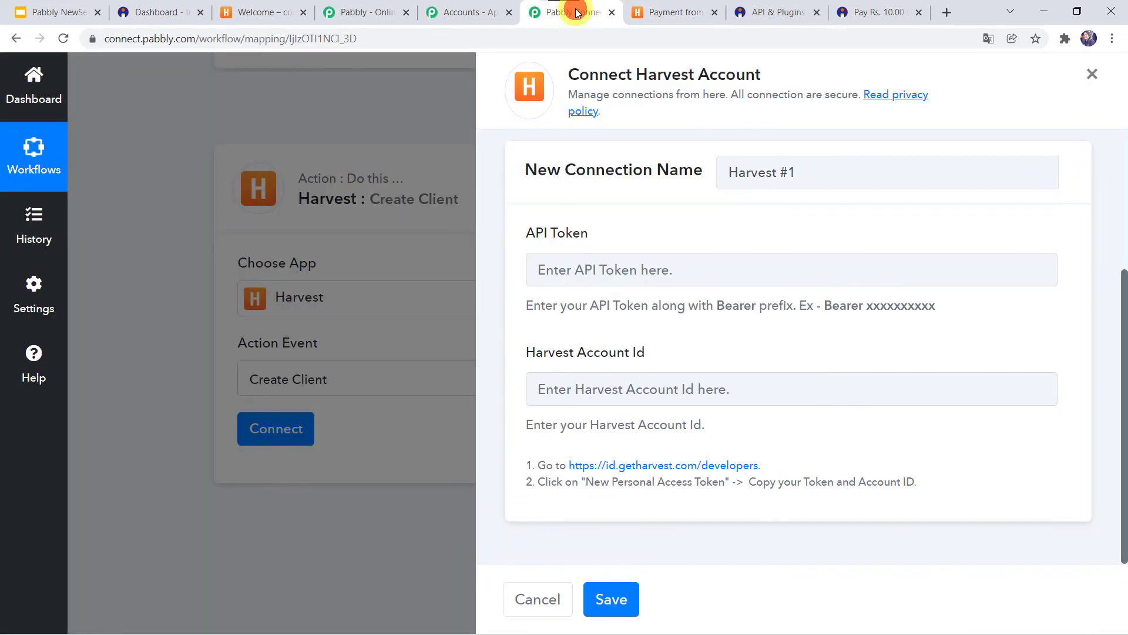
pyautogui.click(570, 263)
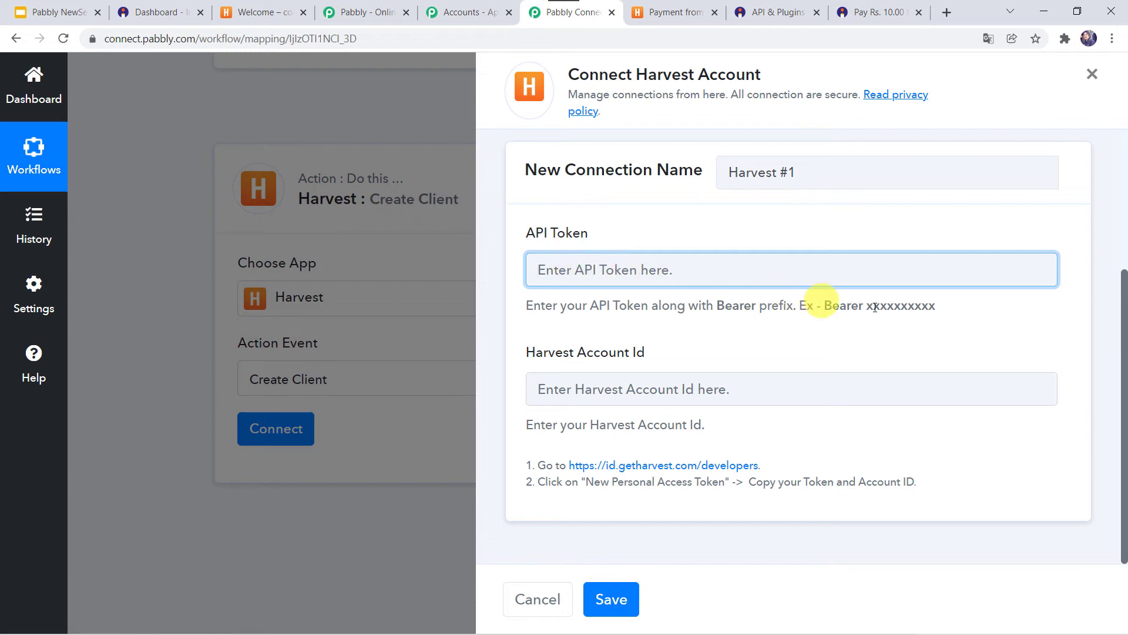
pyautogui.rightClick(691, 267)
pyautogui.click(718, 387)
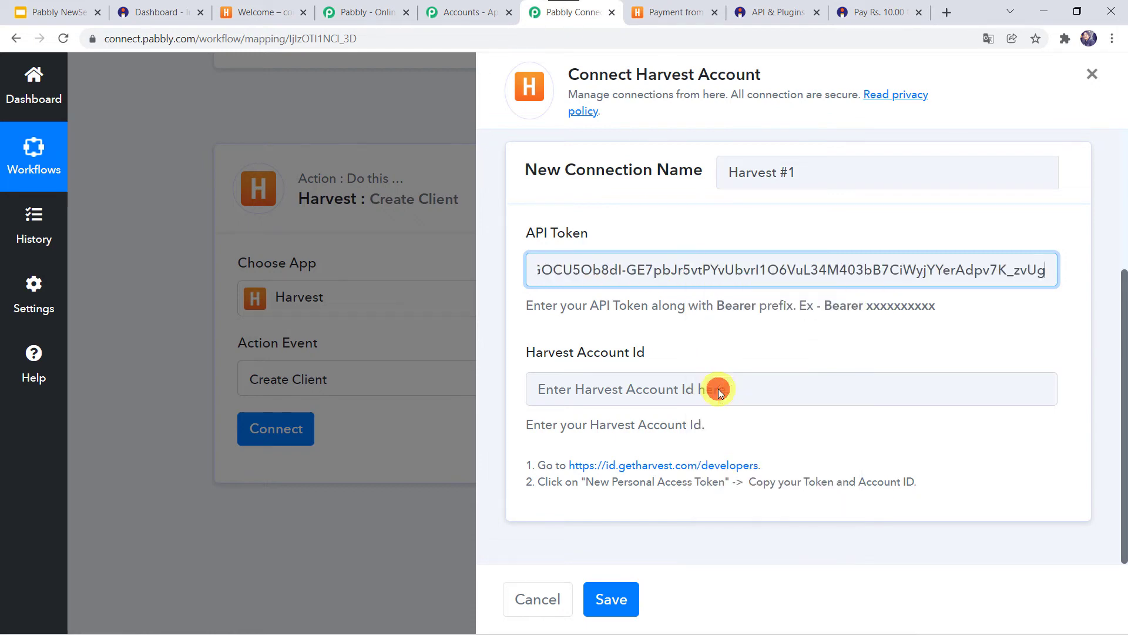
pyautogui.press('Home')
pyautogui.write('Bearer')
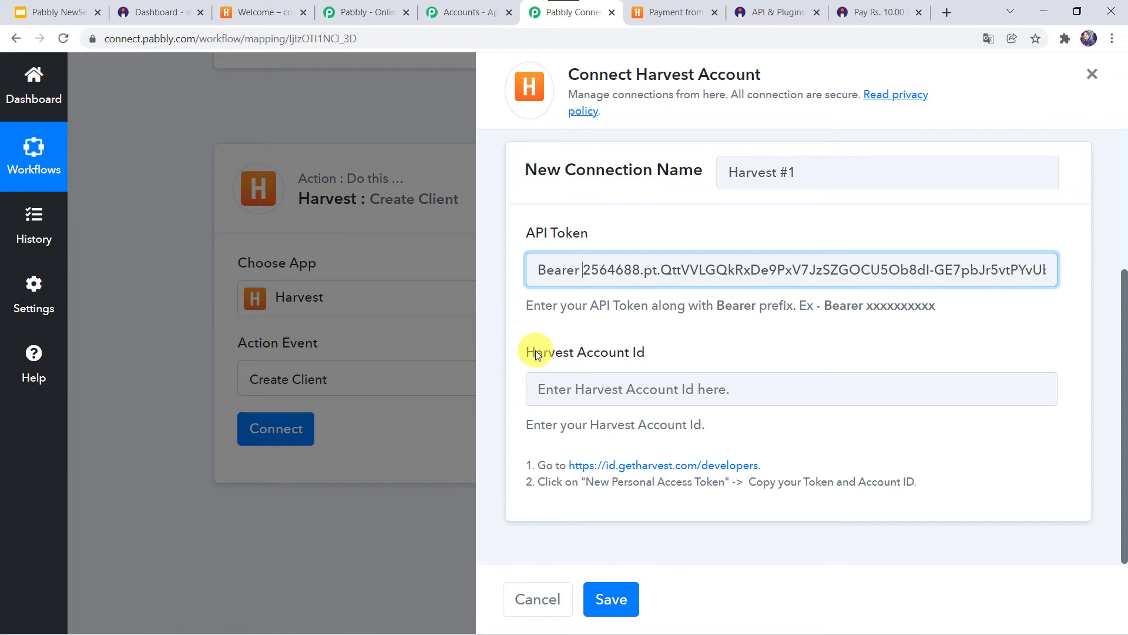
# - Copy the Account ID from Harvest into Harvest Account Id and save the connection
pyautogui.click(680, 14)
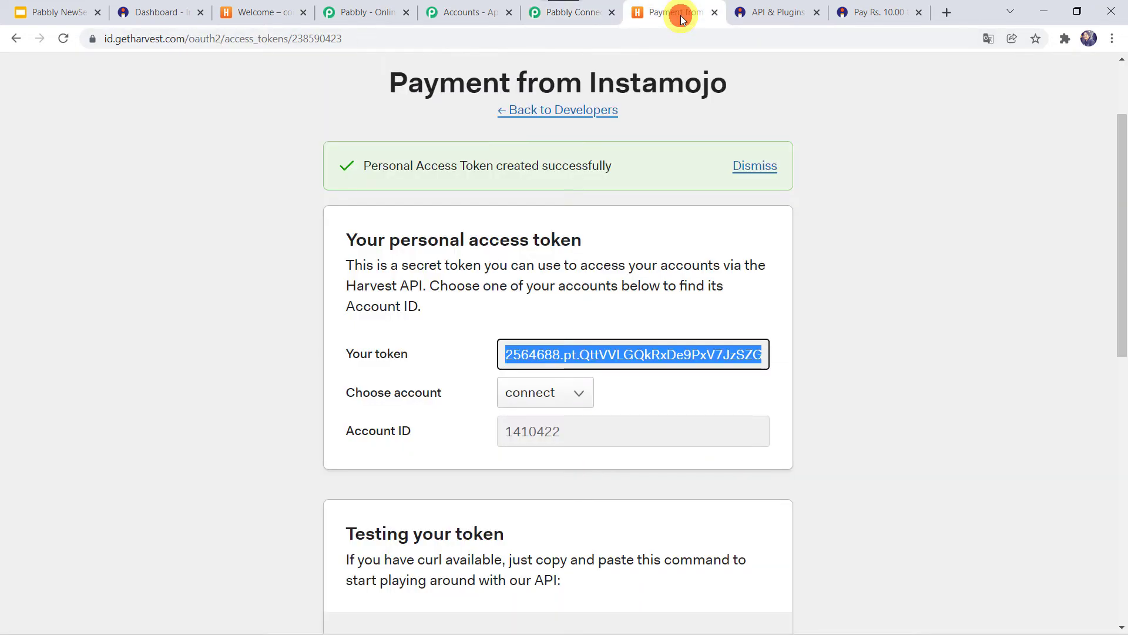
pyautogui.click(582, 431)
pyautogui.hotkey('ctrl', 'a')
pyautogui.click(581, 432)
pyautogui.doubleClick(534, 433)
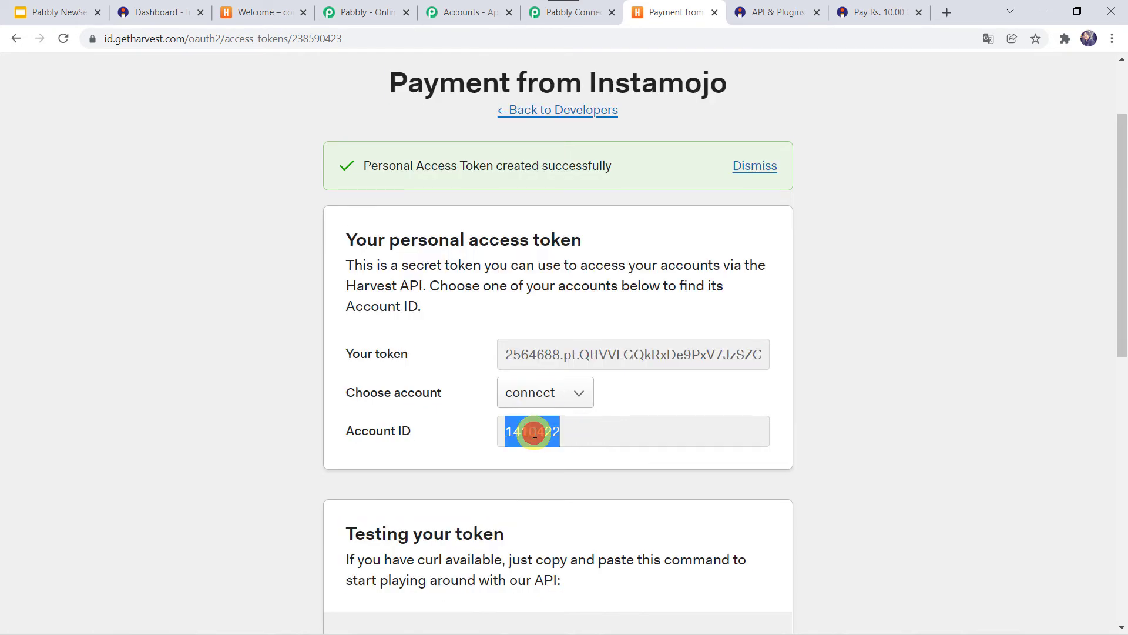
pyautogui.rightClick(534, 433)
pyautogui.click(582, 446)
pyautogui.click(561, 12)
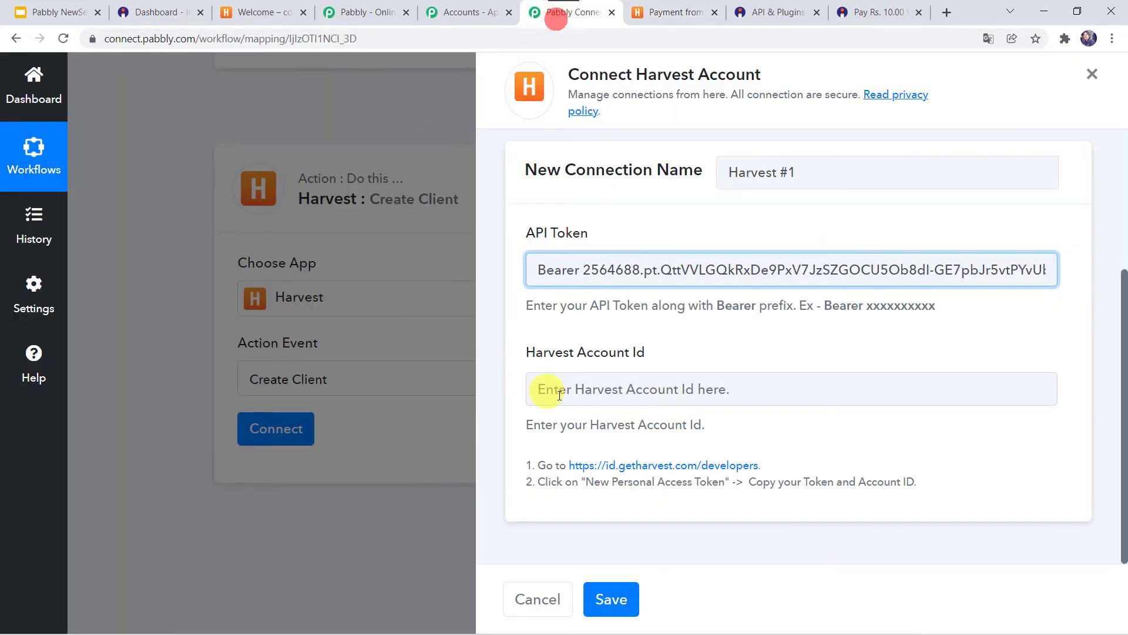
pyautogui.click(569, 394)
pyautogui.rightClick(569, 394)
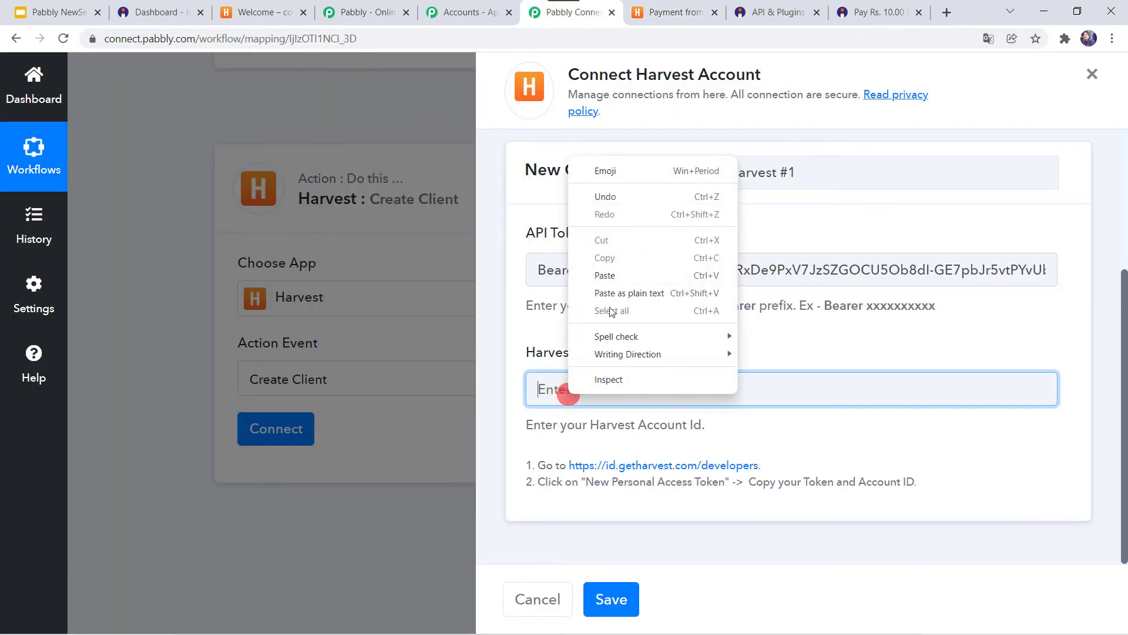
pyautogui.click(618, 280)
pyautogui.click(610, 599)
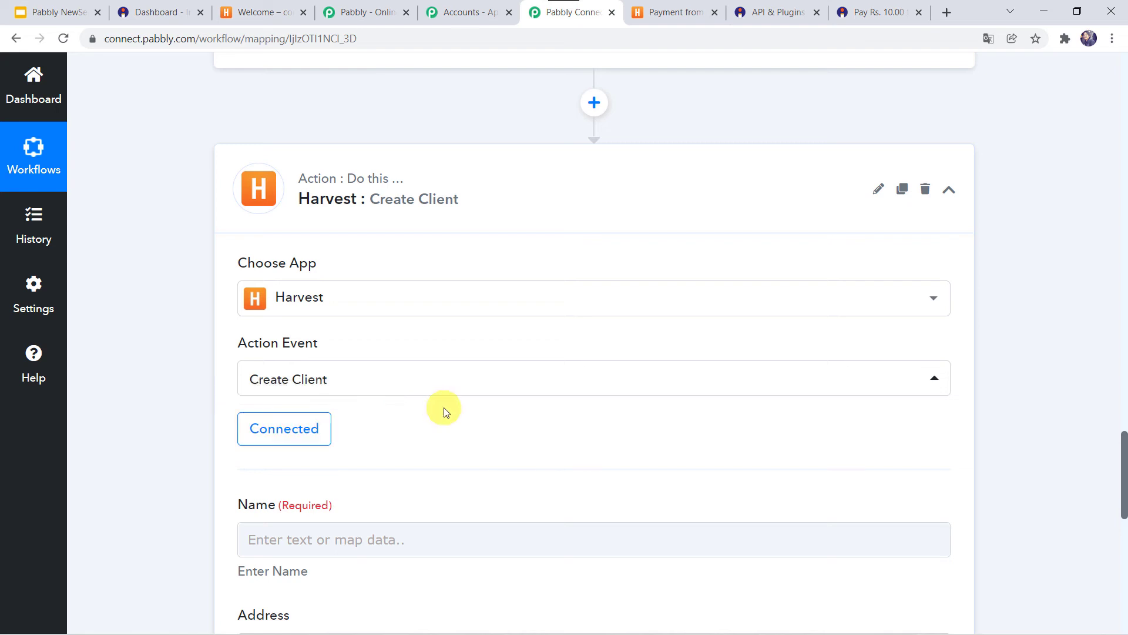
# - Map the client Name field to Get Payment Details' Payment Buyer Name
pyautogui.scroll(-5, 458, 293)
pyautogui.click(252, 255)
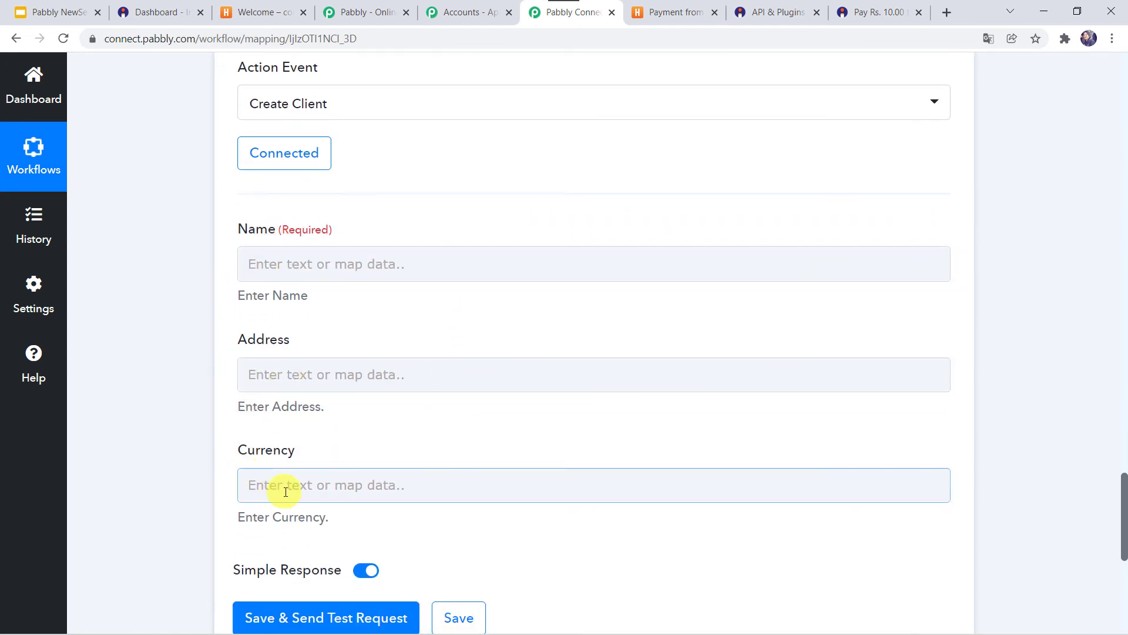
pyautogui.scroll(12, 209, 259)
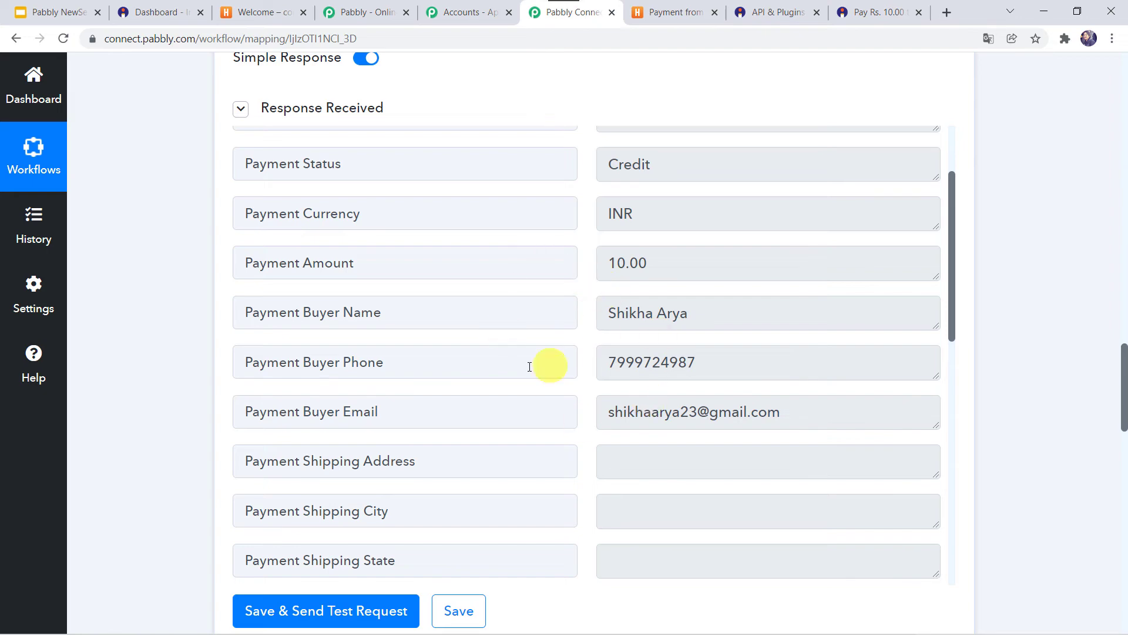
pyautogui.scroll(-15, 115, 413)
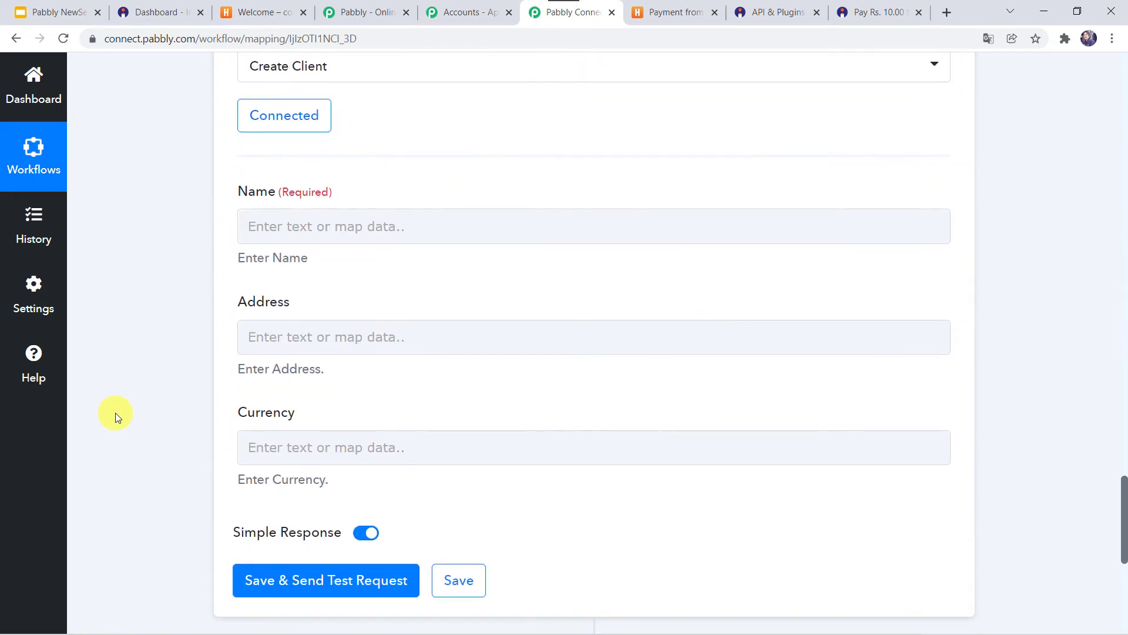
pyautogui.click(295, 173)
pyautogui.click(272, 193)
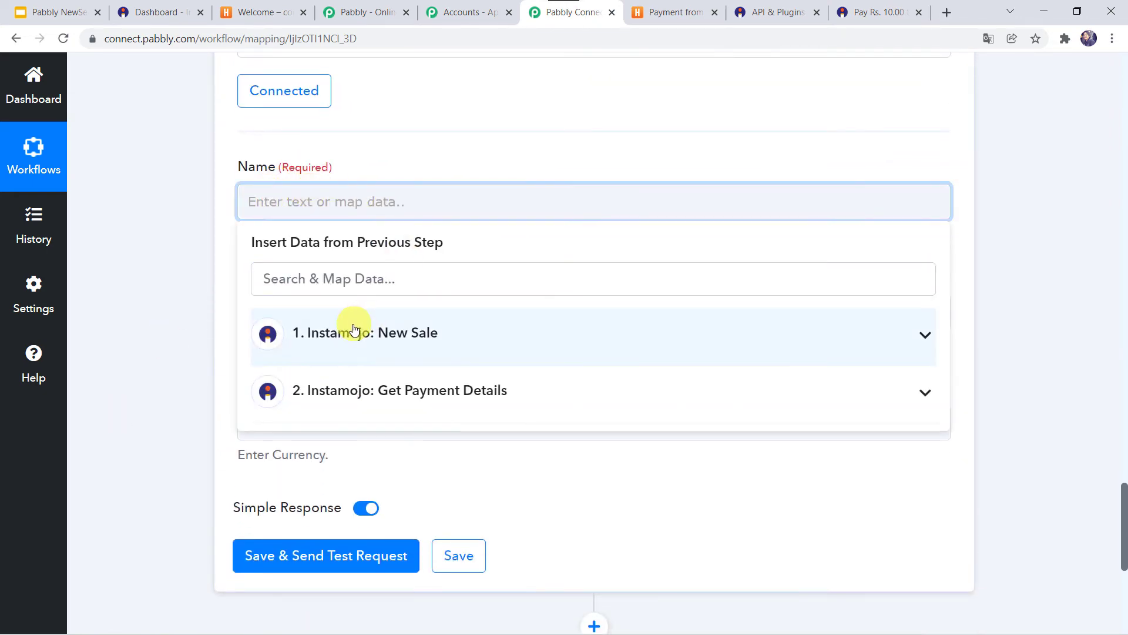
pyautogui.click(348, 405)
pyautogui.scroll(-4, 398, 492)
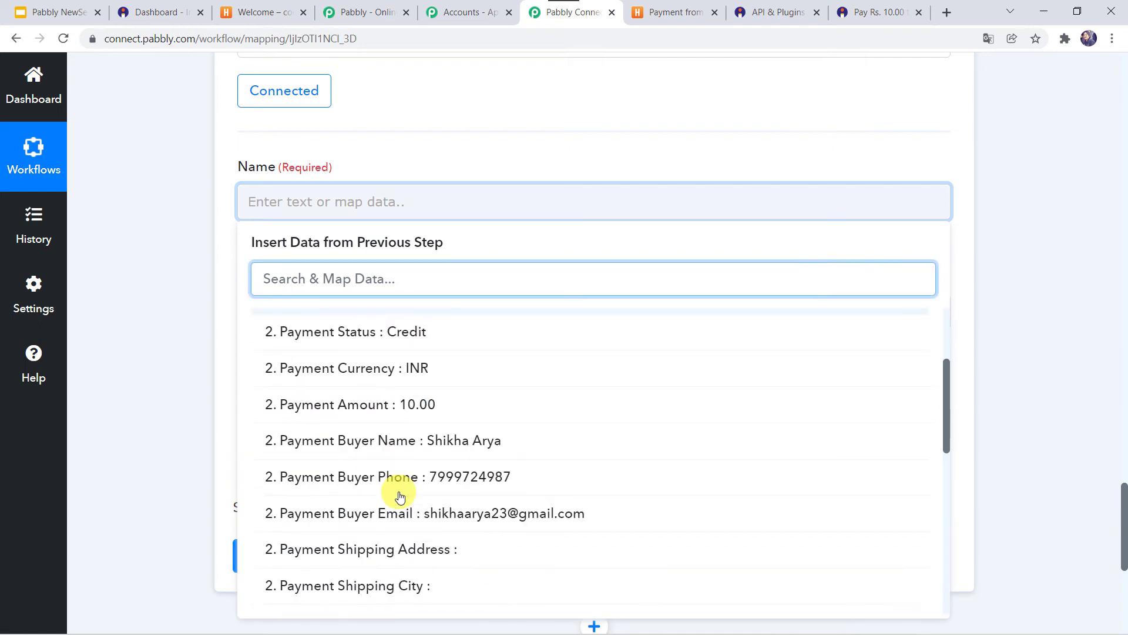
pyautogui.click(434, 342)
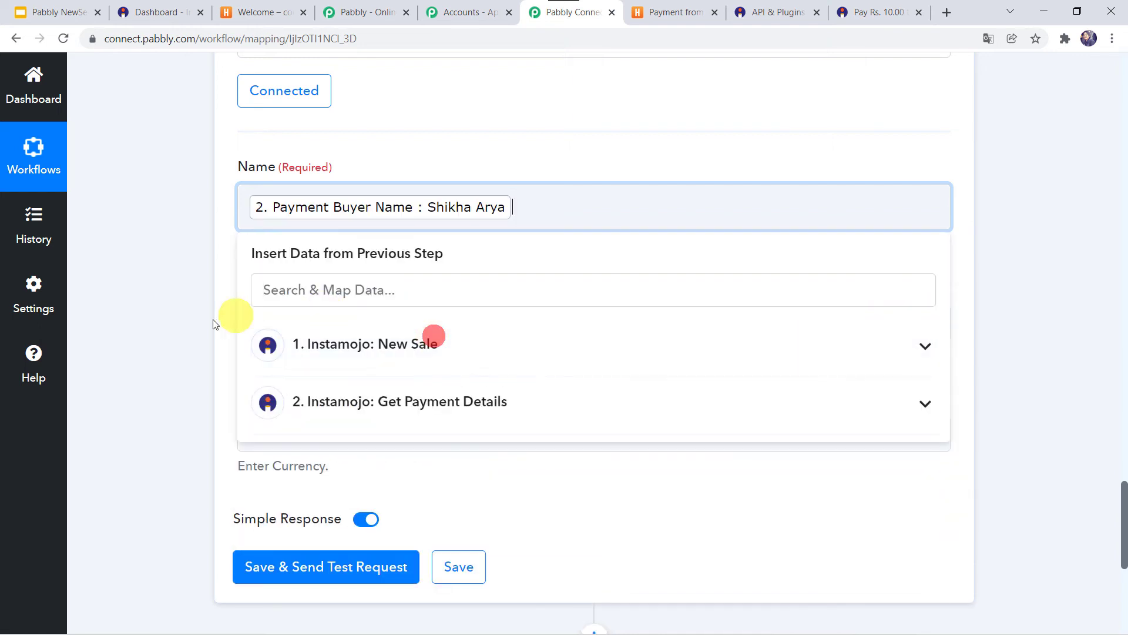
pyautogui.click(213, 321)
# - Map the Currency field to the New Sale's Currency (INR)
pyautogui.click(262, 334)
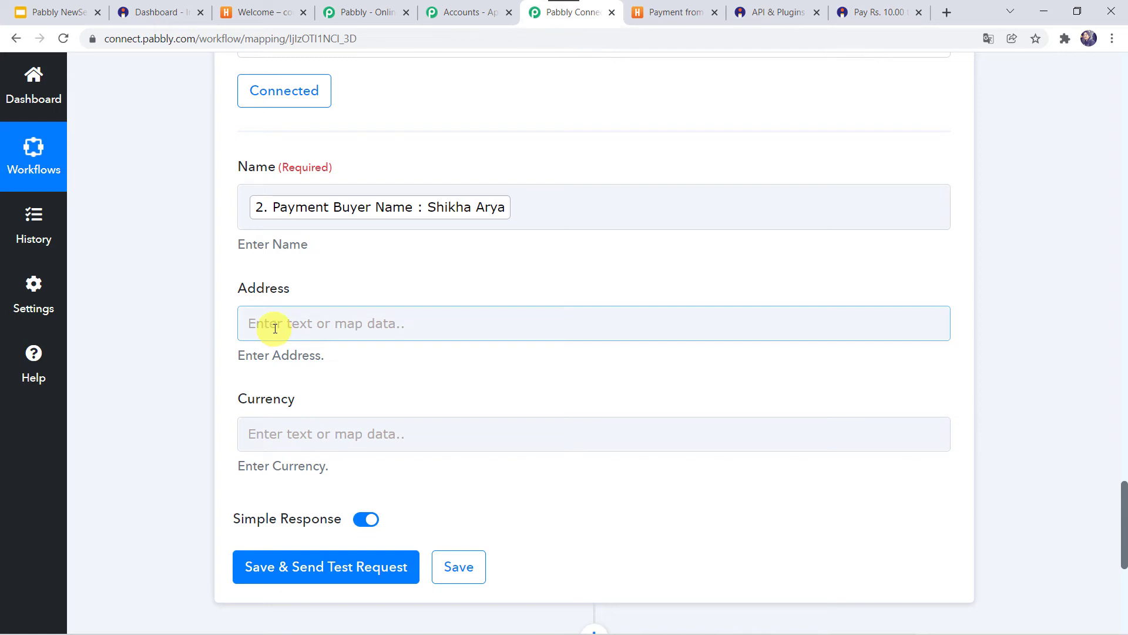
pyautogui.scroll(-1, 198, 425)
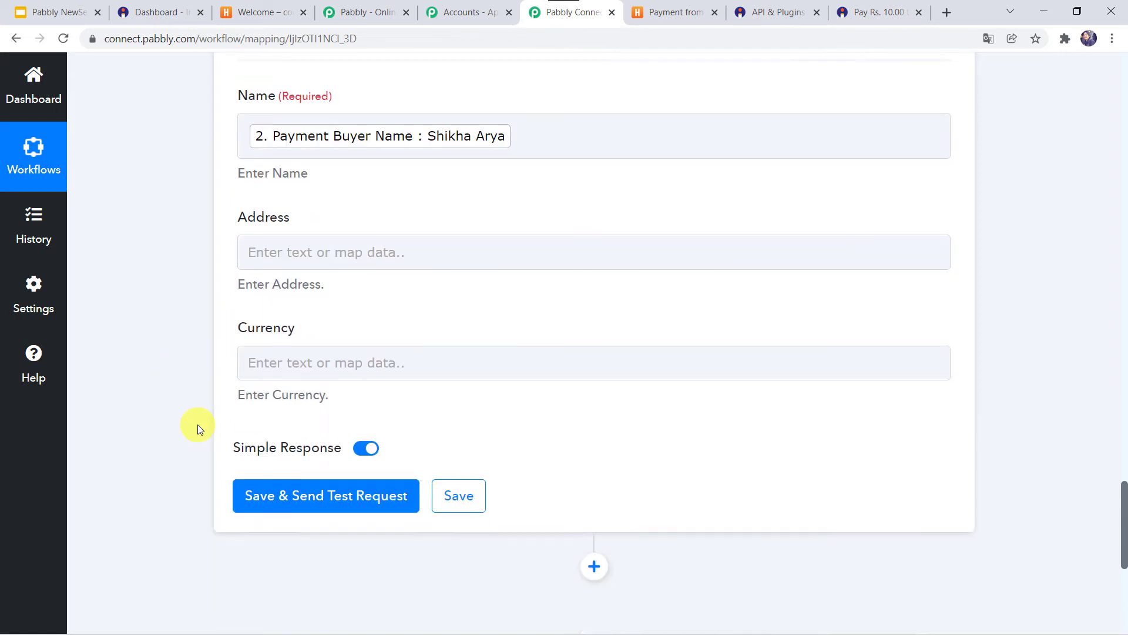
pyautogui.scroll(-1, 198, 424)
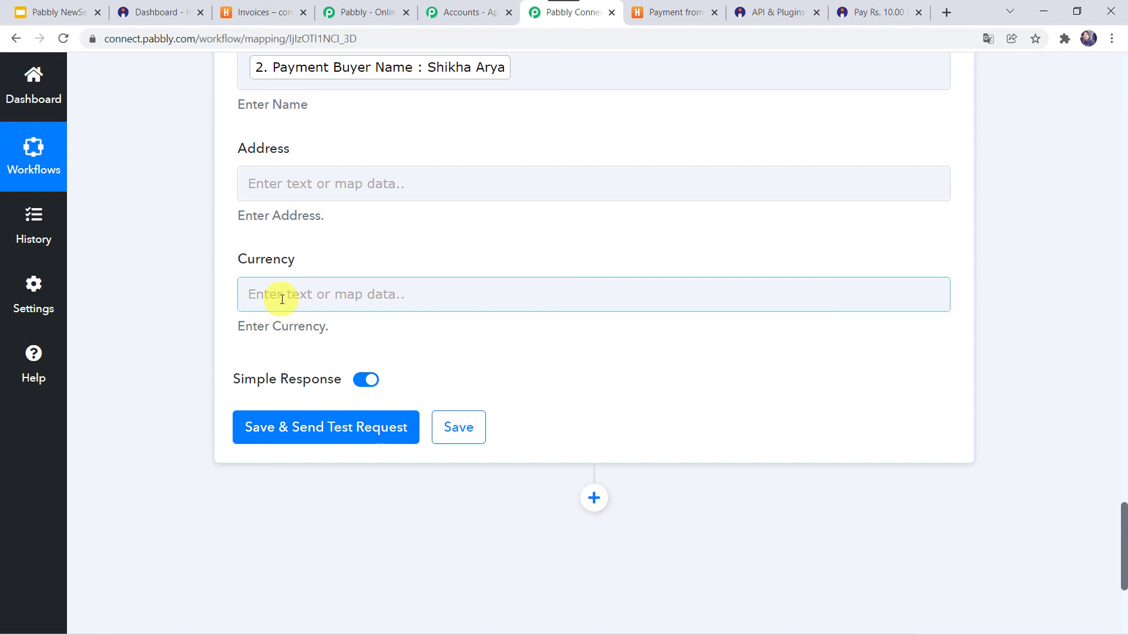
pyautogui.click(282, 299)
pyautogui.click(330, 428)
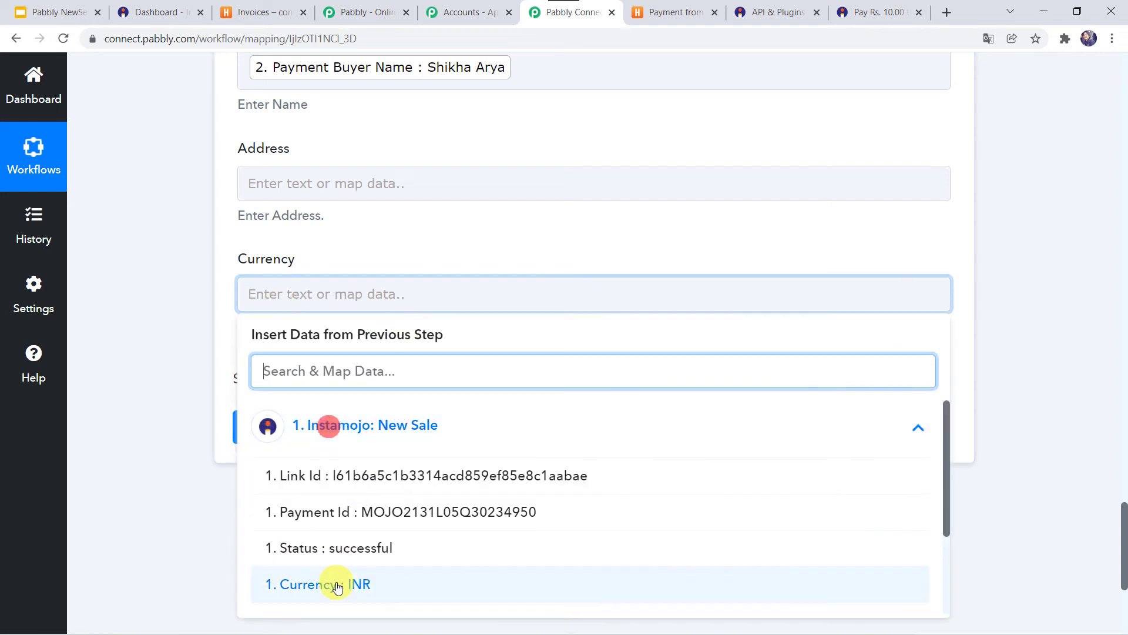
pyautogui.click(337, 585)
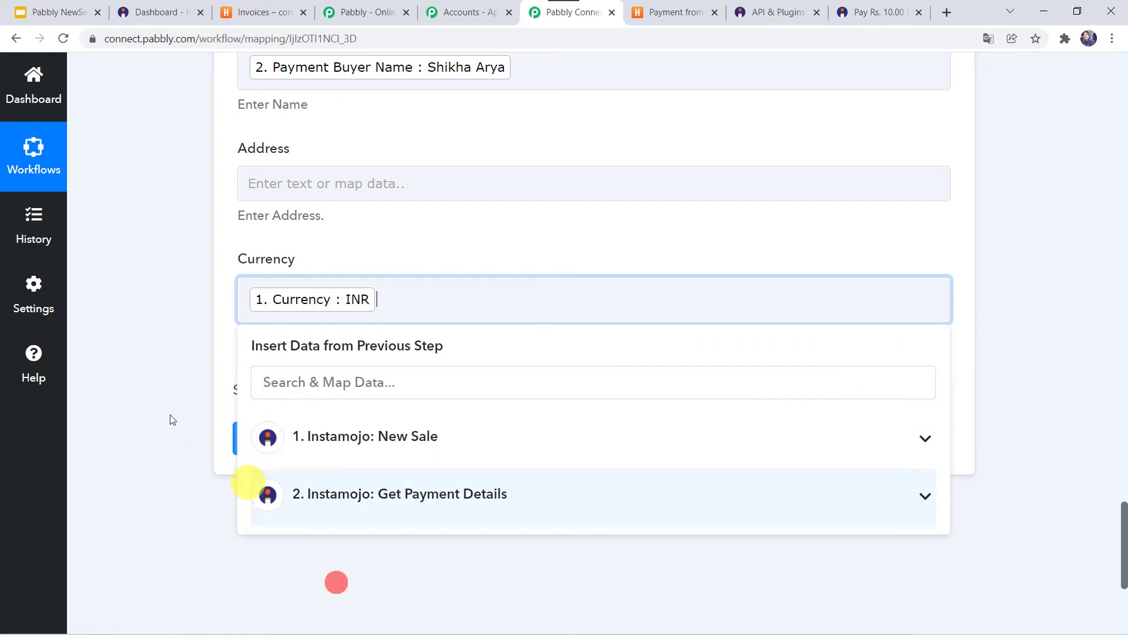
pyautogui.click(164, 408)
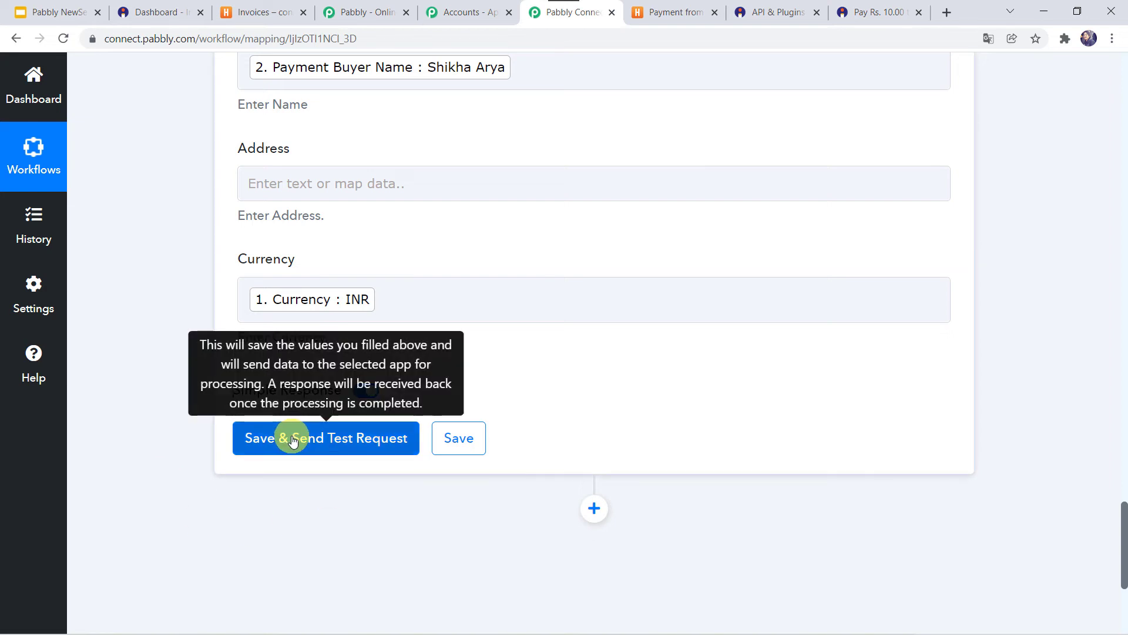
# - Send the Create Client test request and check the response shows an active INR client
pyautogui.click(293, 438)
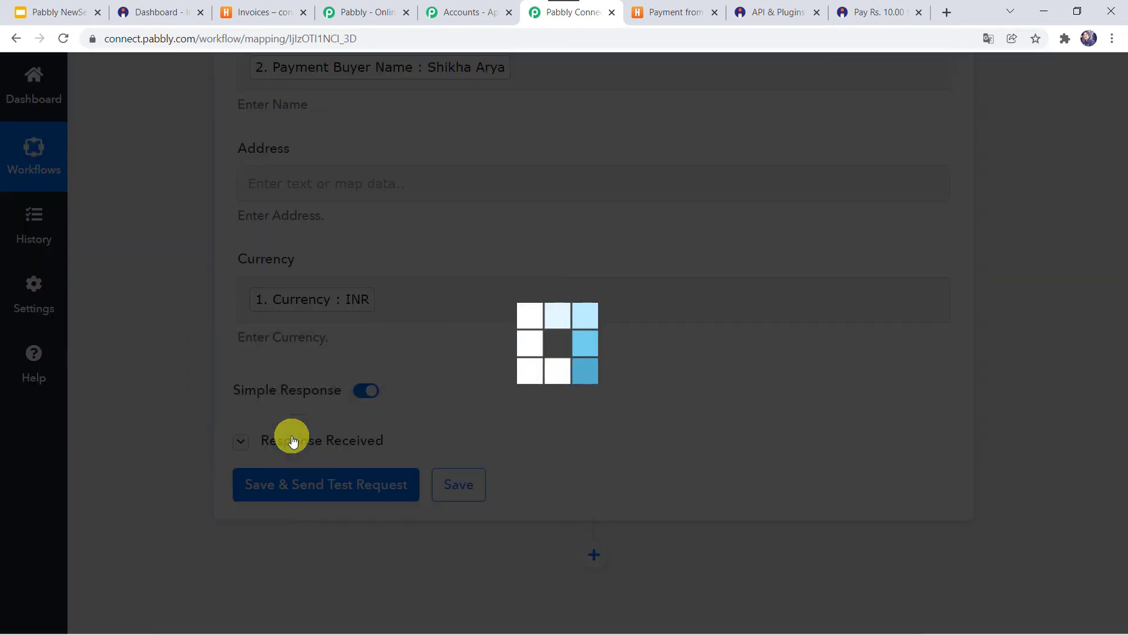
pyautogui.scroll(-5, 376, 484)
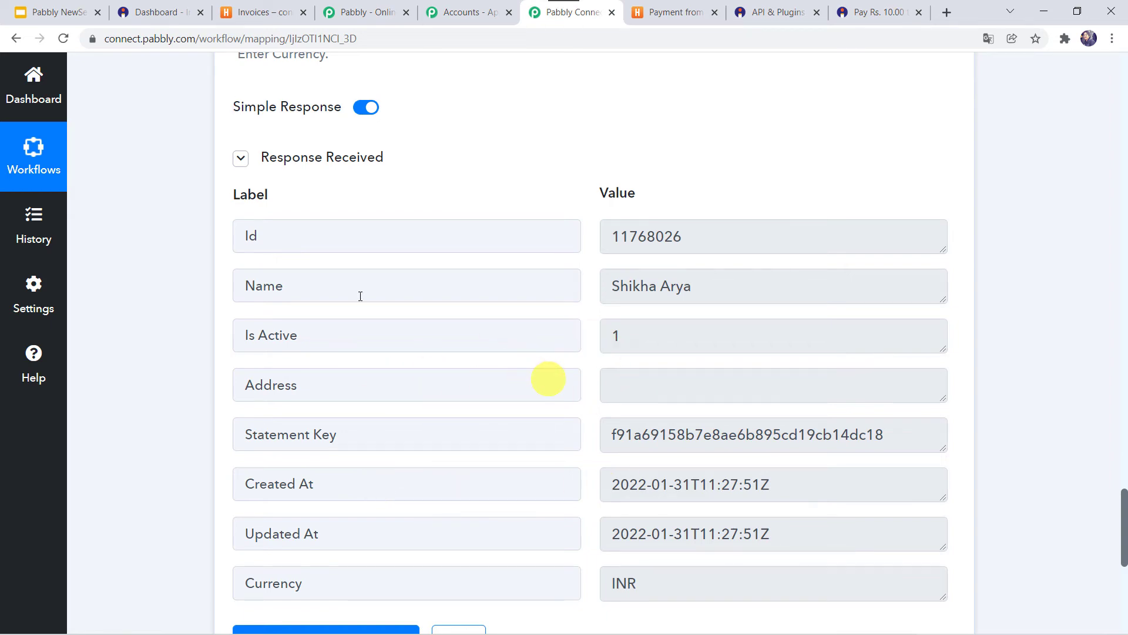
pyautogui.click(259, 12)
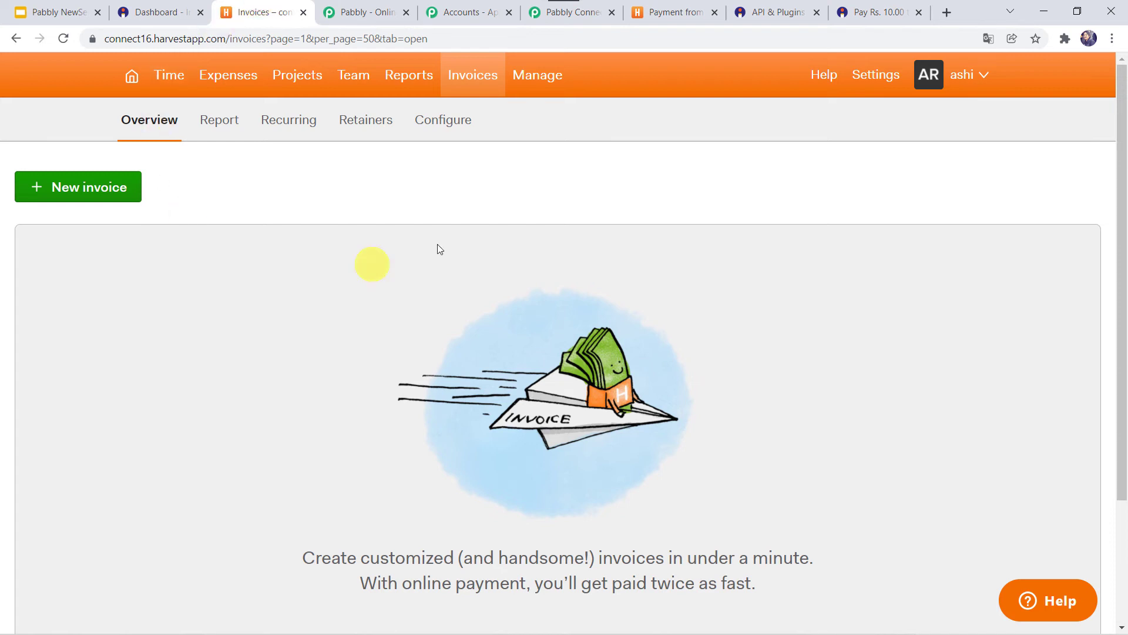
# - Confirm the new buyer client appears in Harvest's Clients list, then return to Pabbly Connect
pyautogui.click(533, 82)
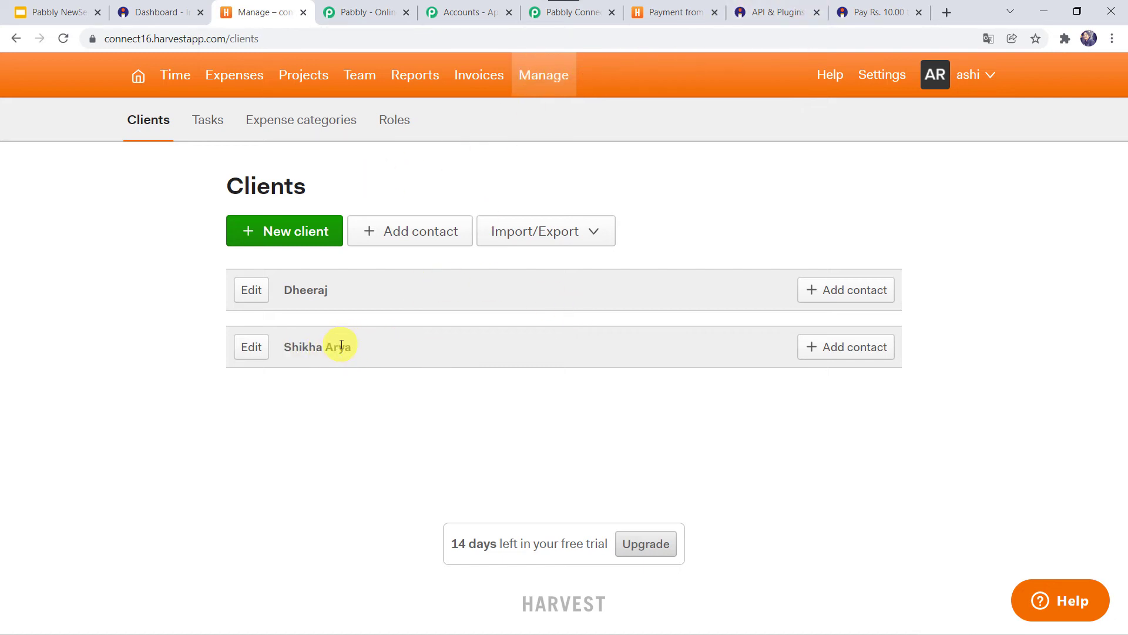
pyautogui.click(580, 14)
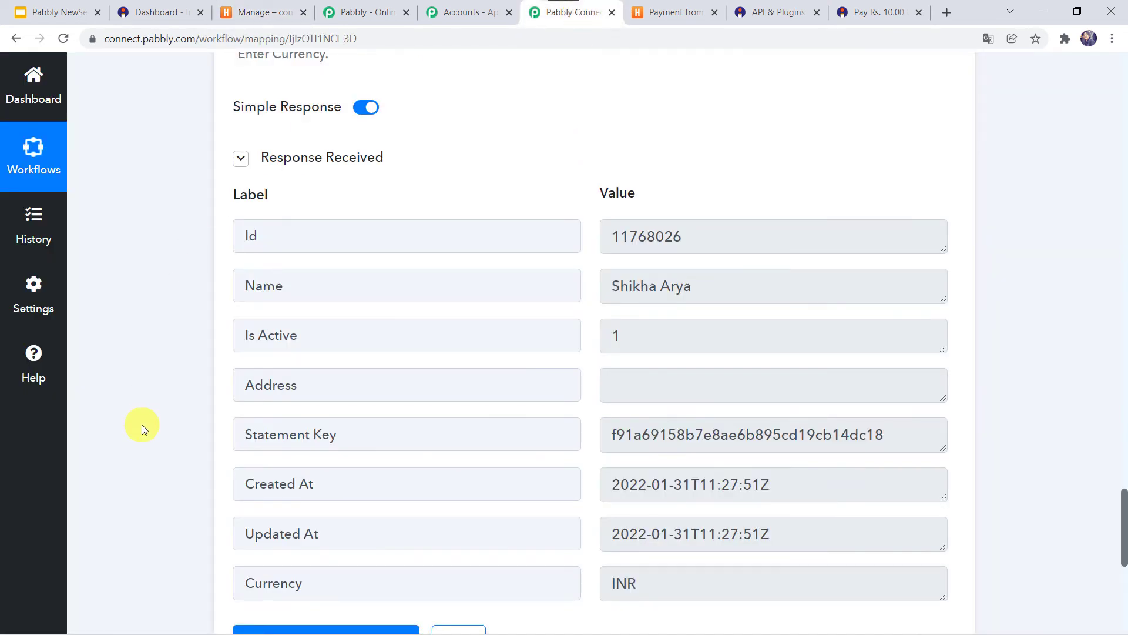
# - Add a Harvest Create Invoice step after Create Client, reusing the existing Harvest #1 connection
pyautogui.scroll(-6, 143, 425)
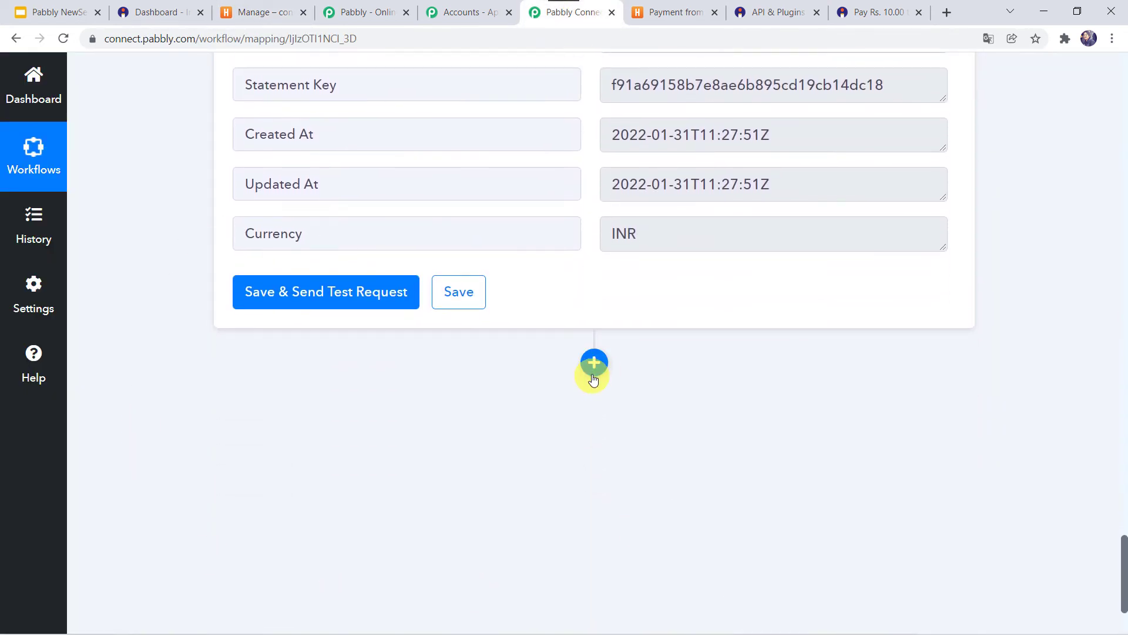
pyautogui.click(593, 364)
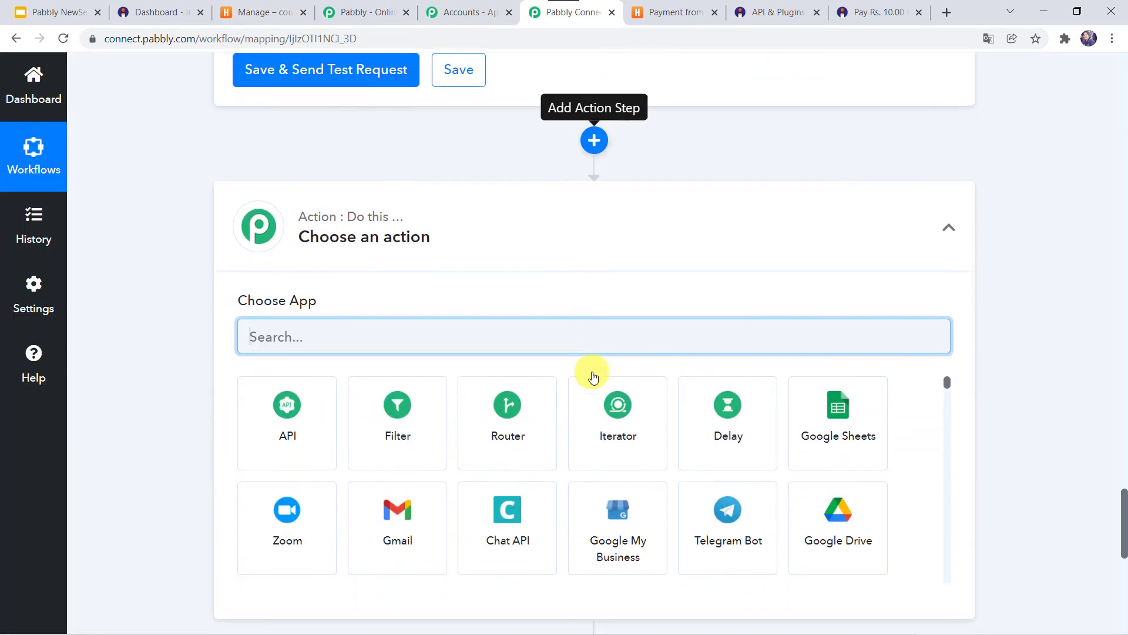
pyautogui.write('har')
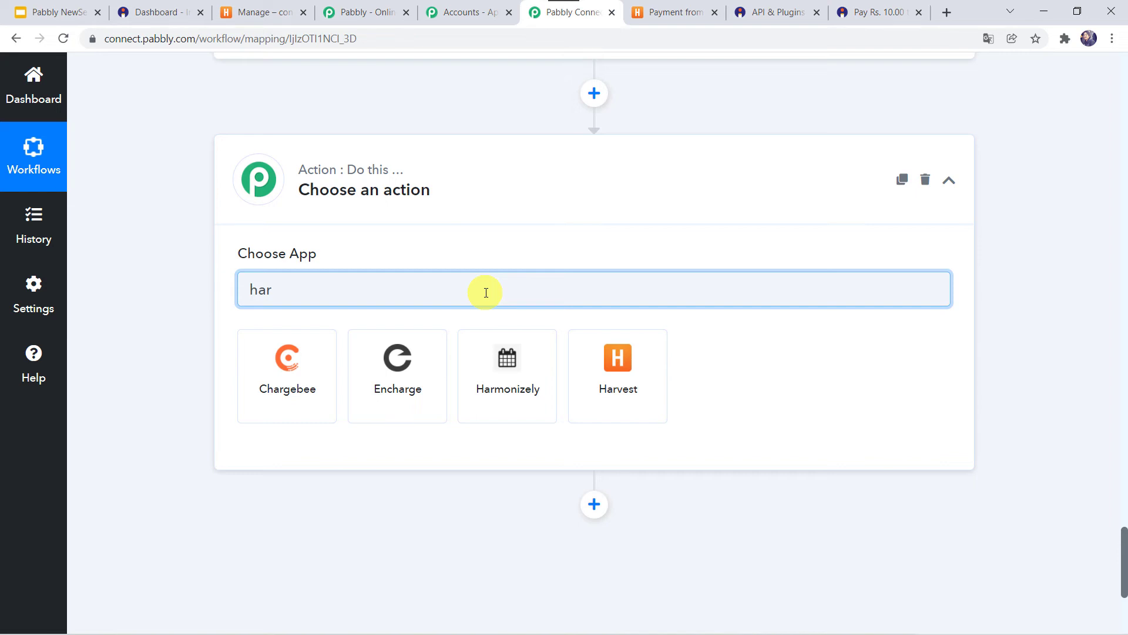
pyautogui.click(645, 369)
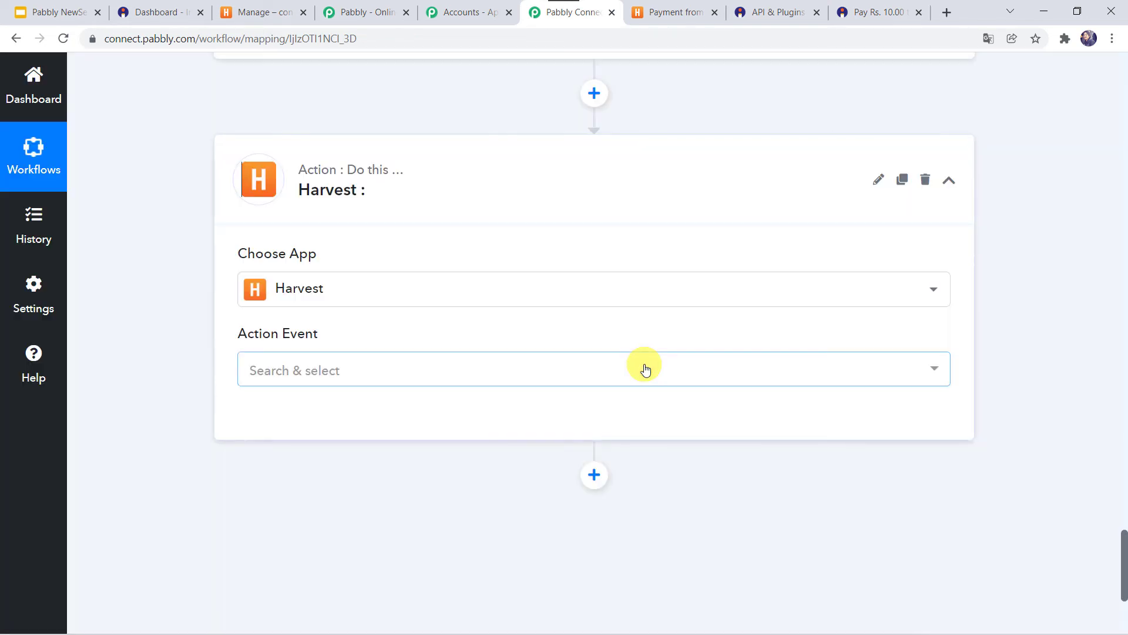
pyautogui.click(301, 380)
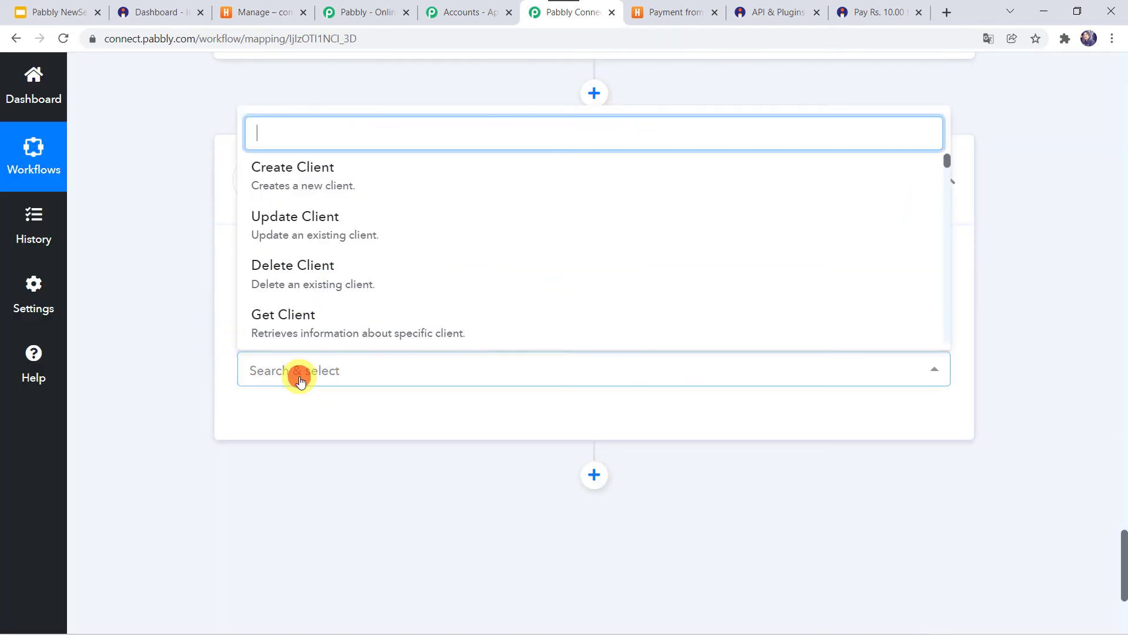
pyautogui.scroll(-3, 340, 312)
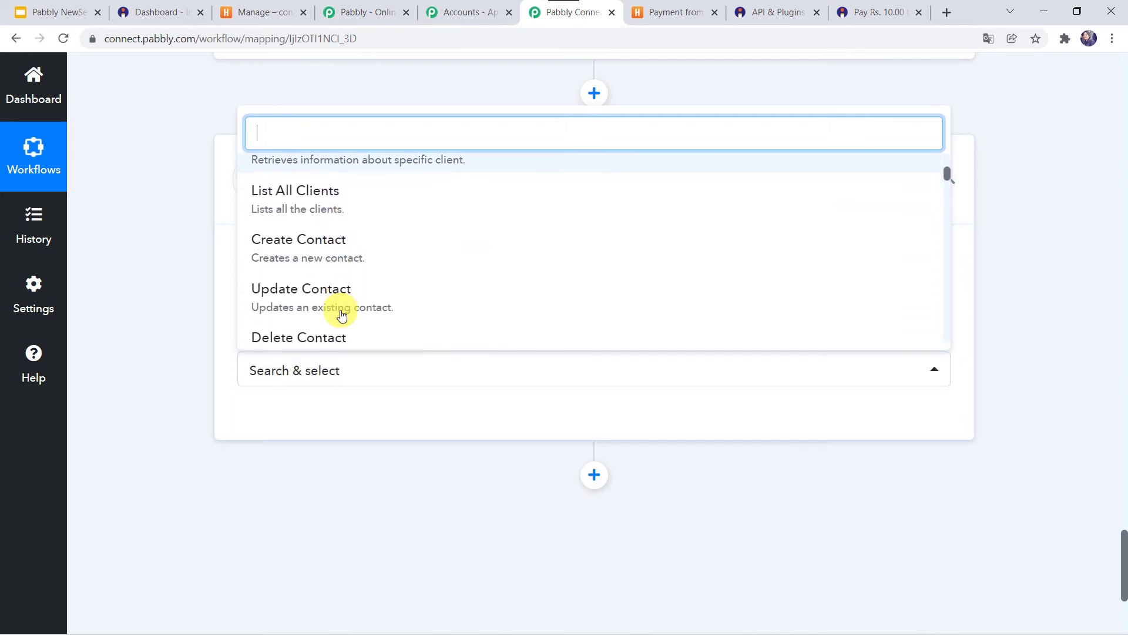
pyautogui.scroll(-5, 340, 313)
pyautogui.click(329, 250)
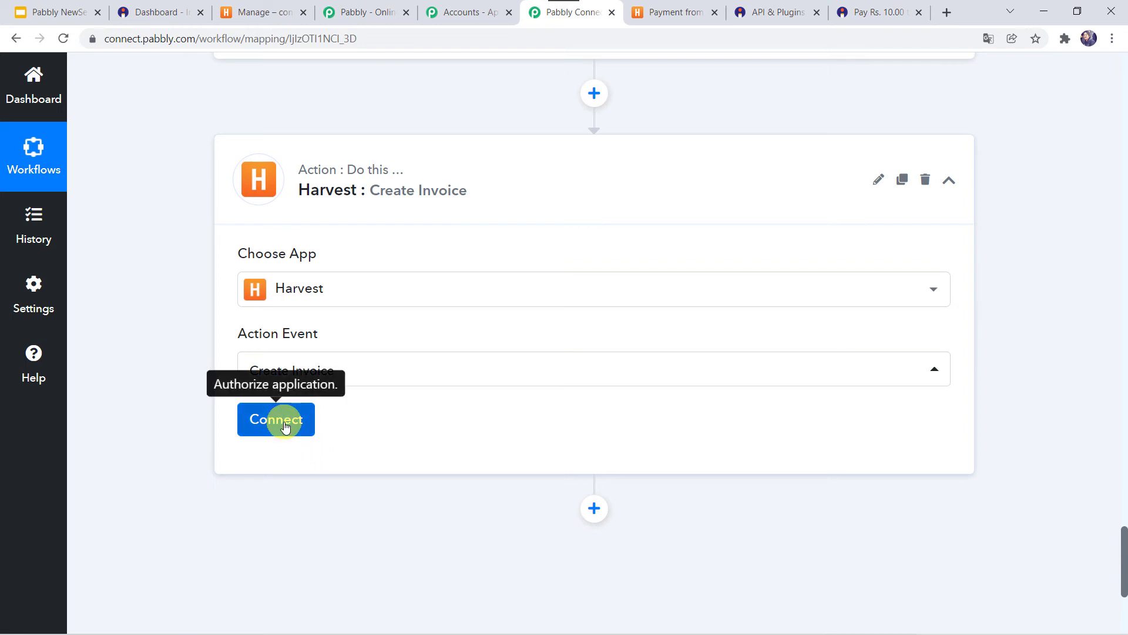
pyautogui.click(285, 423)
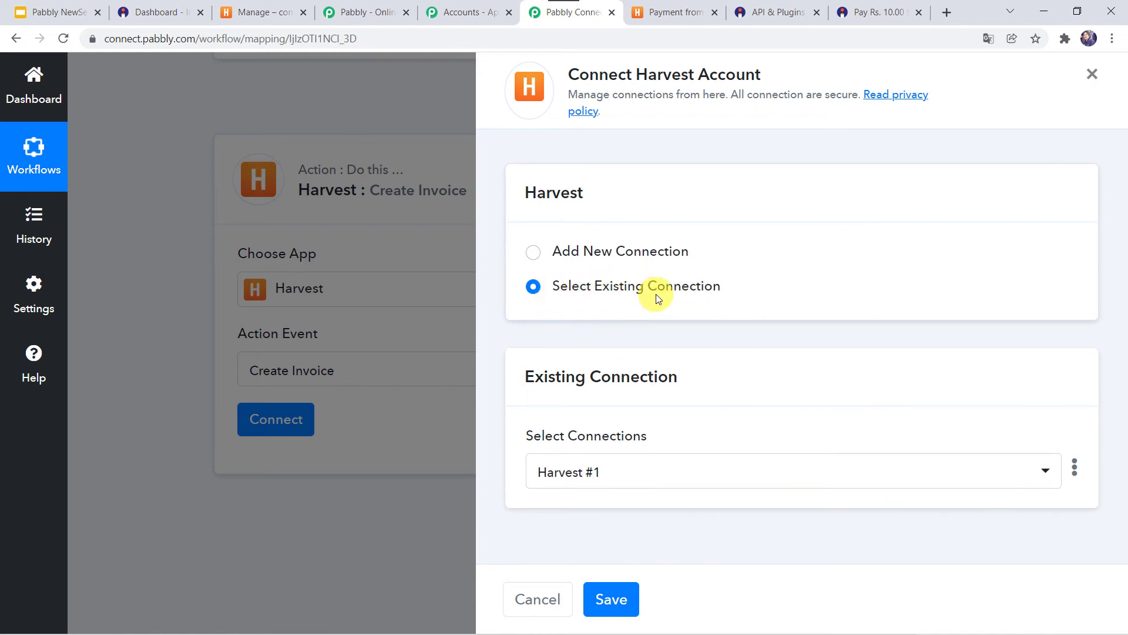
pyautogui.click(619, 610)
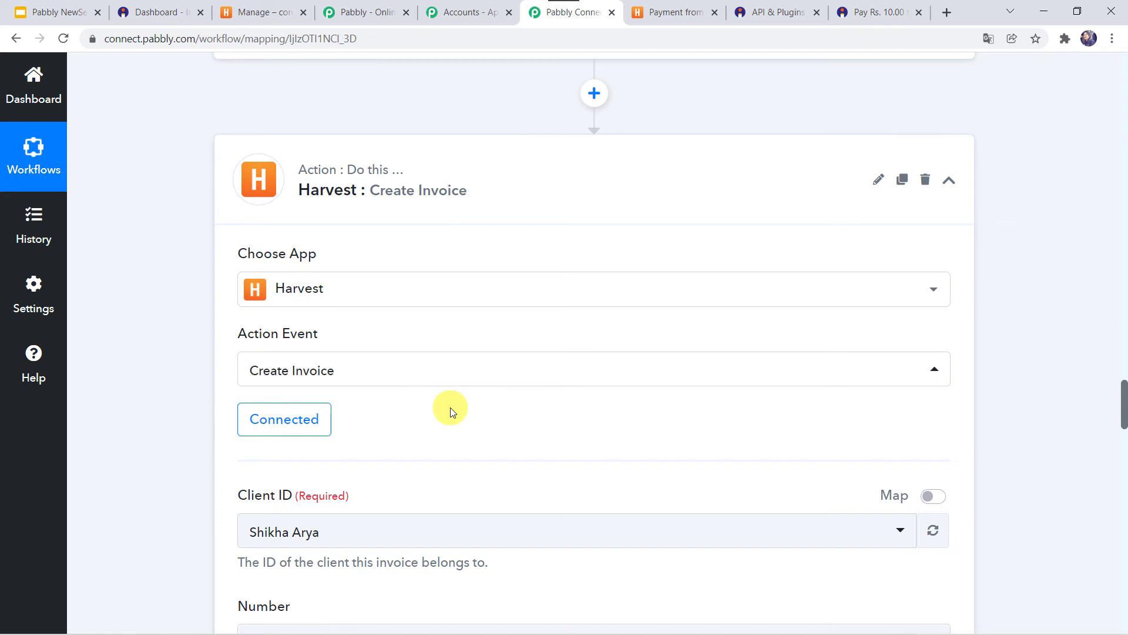
# - Map the invoice Client ID to the Id output of '3. Harvest: Create Client'
pyautogui.scroll(-3, 450, 407)
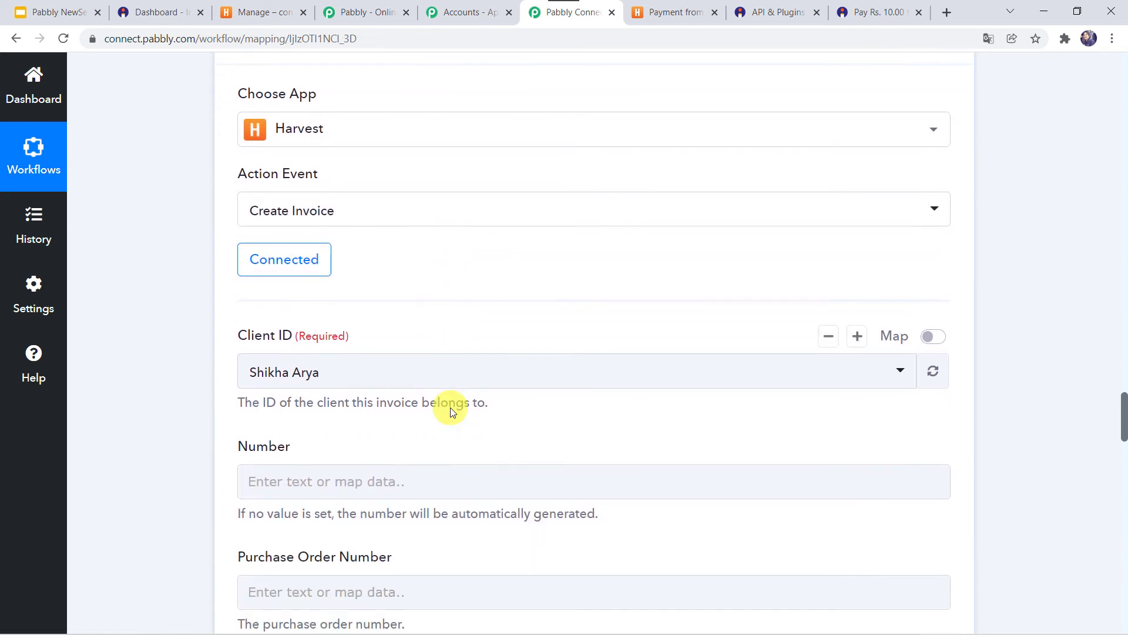
pyautogui.click(354, 370)
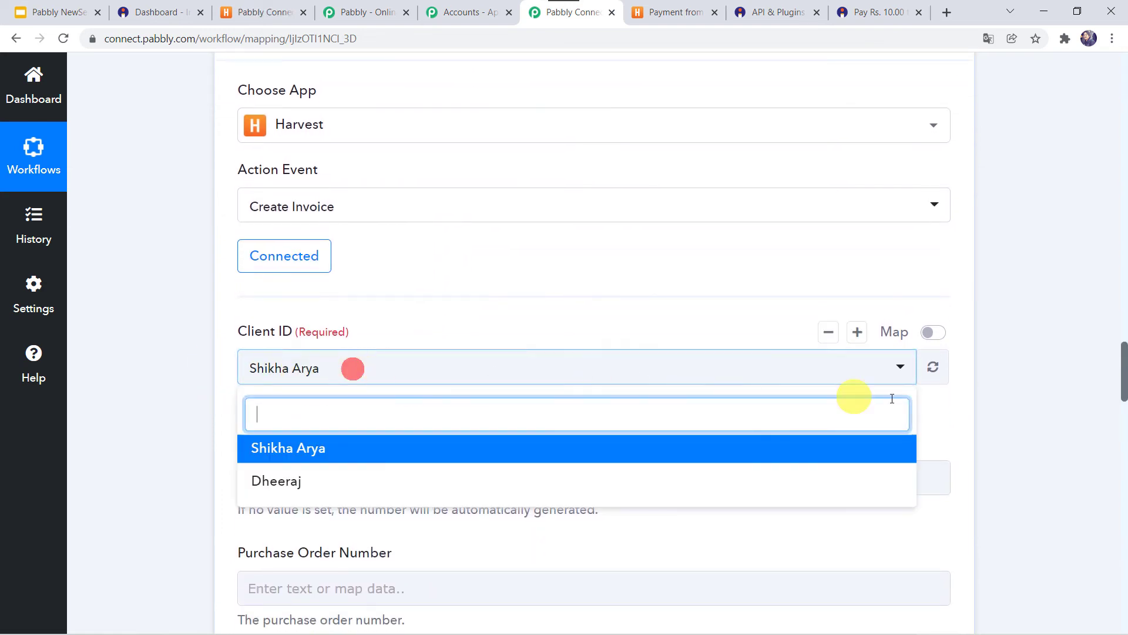
pyautogui.click(939, 334)
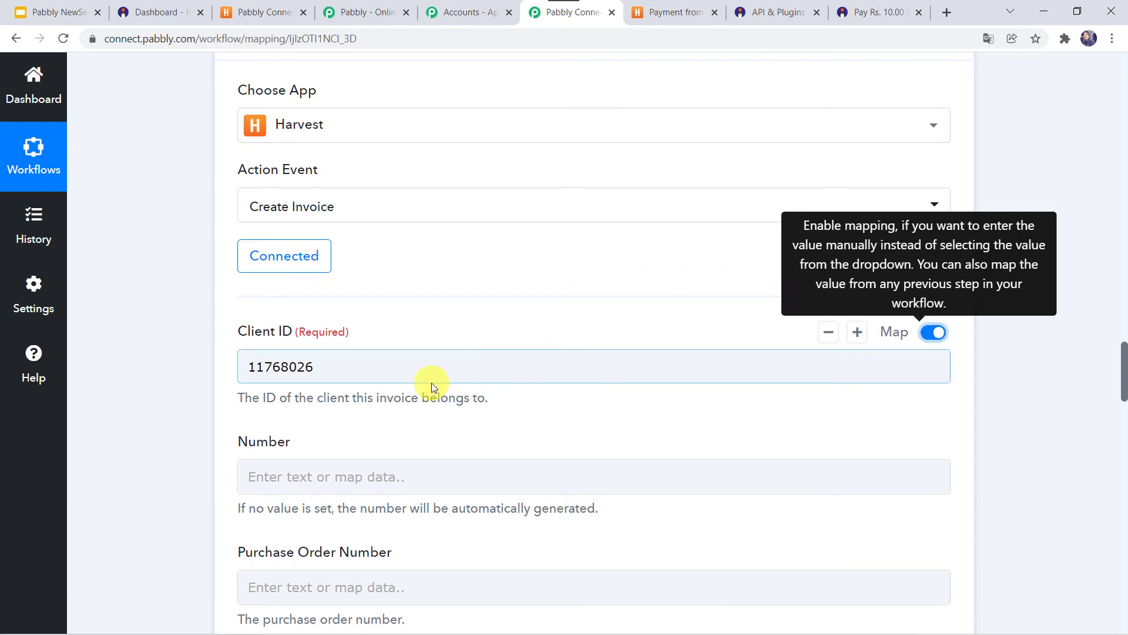
pyautogui.click(445, 373)
pyautogui.press('BackSpace')
pyautogui.press('BackSpace')
pyautogui.press('BackSpace')
pyautogui.press('BackSpace')
pyautogui.press('BackSpace')
pyautogui.press('BackSpace')
pyautogui.press('BackSpace')
pyautogui.press('BackSpace')
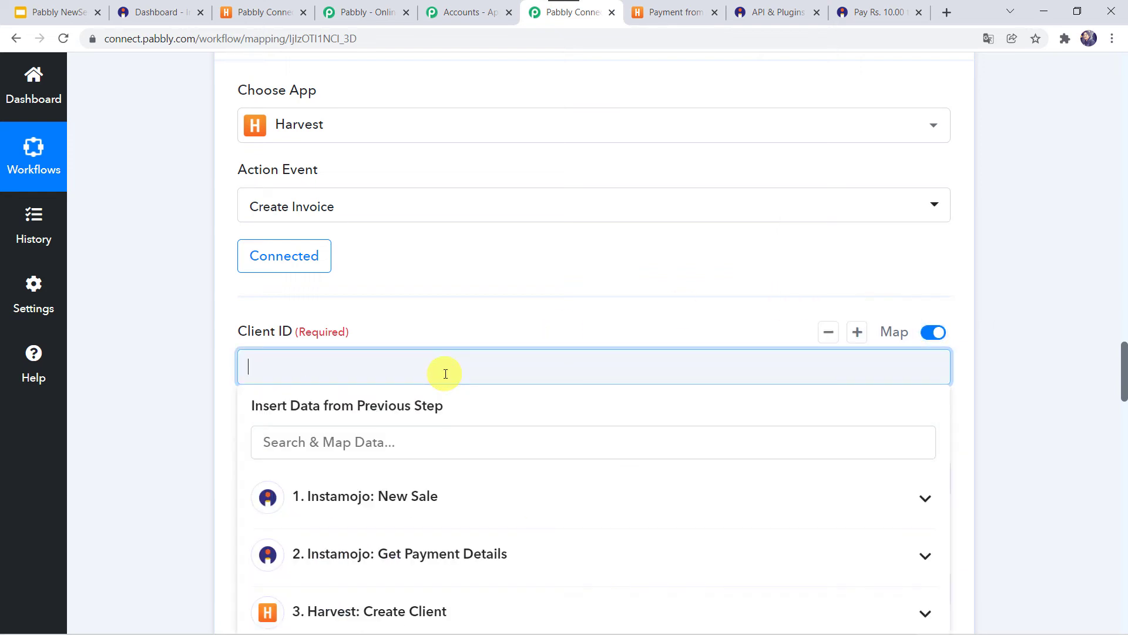
pyautogui.click(360, 442)
pyautogui.scroll(-2, 411, 570)
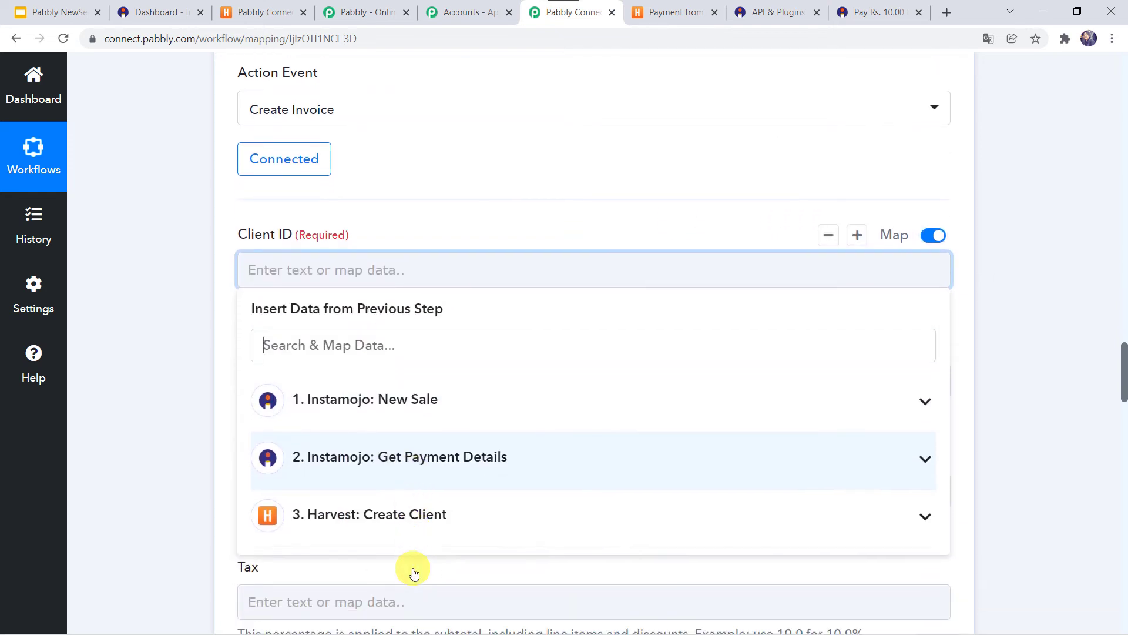
pyautogui.click(416, 503)
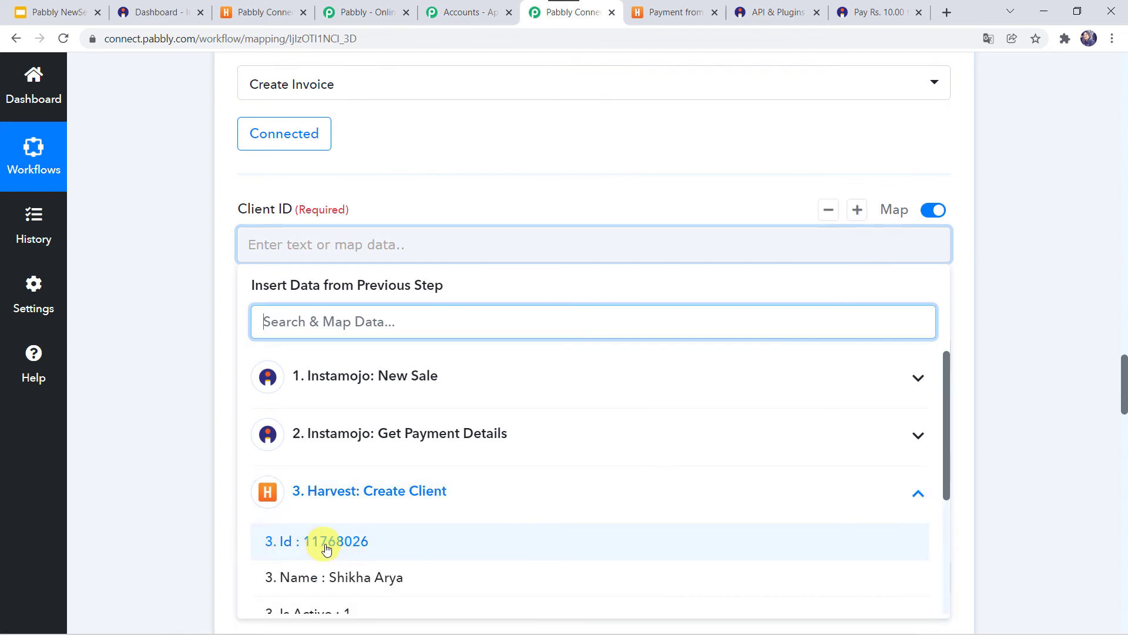
pyautogui.click(346, 551)
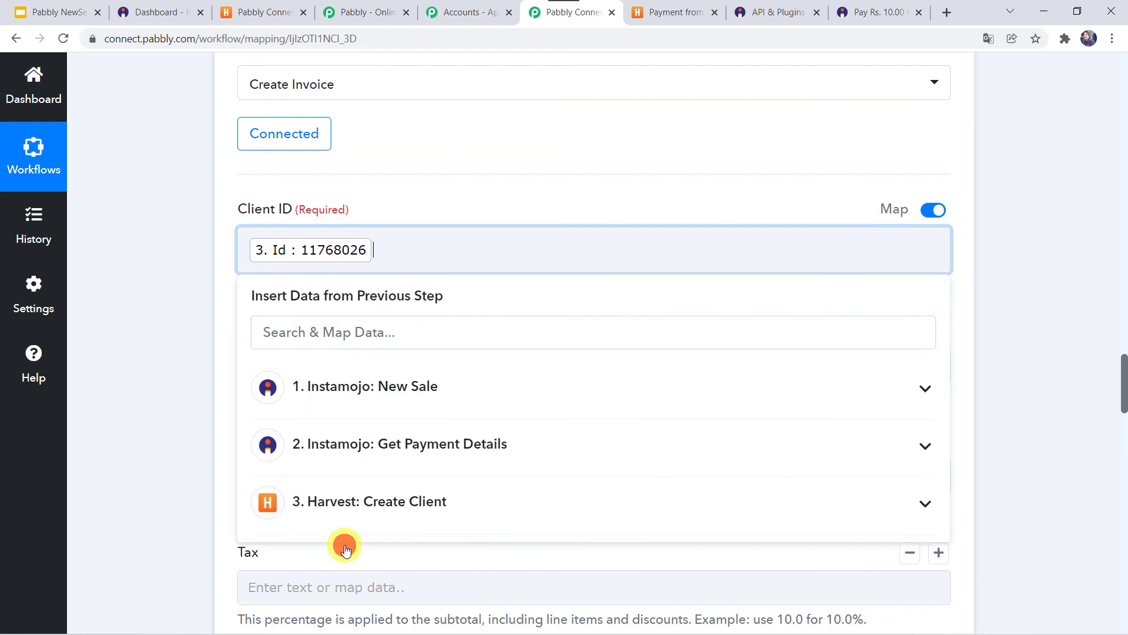
pyautogui.click(196, 378)
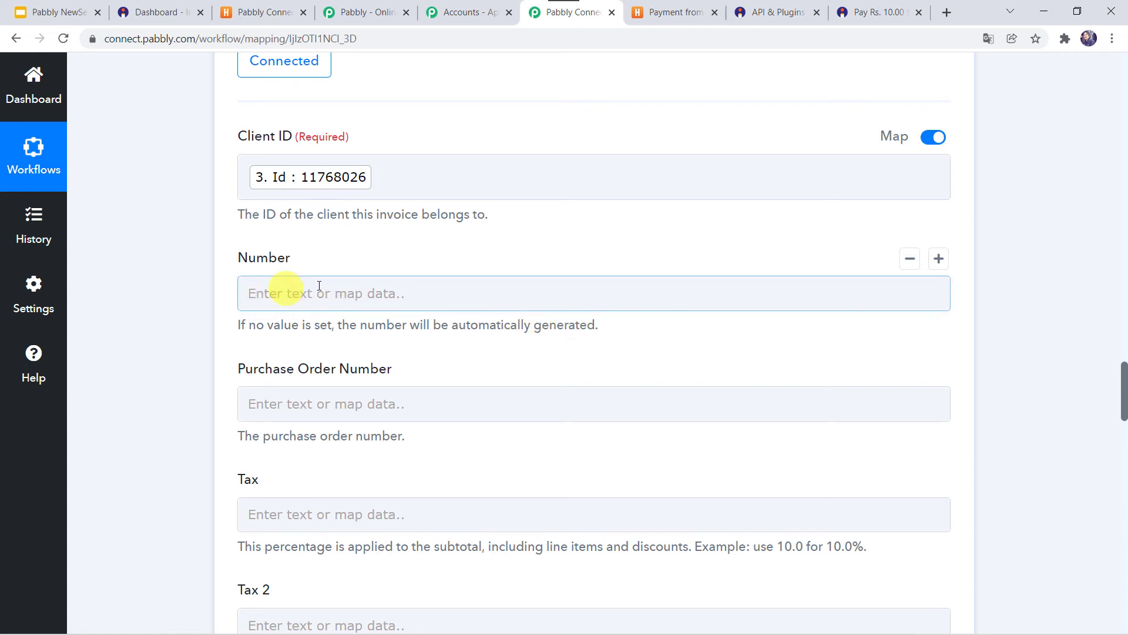
# - Map the invoice Currency to the '1. Instamojo: New Sale' Currency value, INR
pyautogui.scroll(-2, 234, 292)
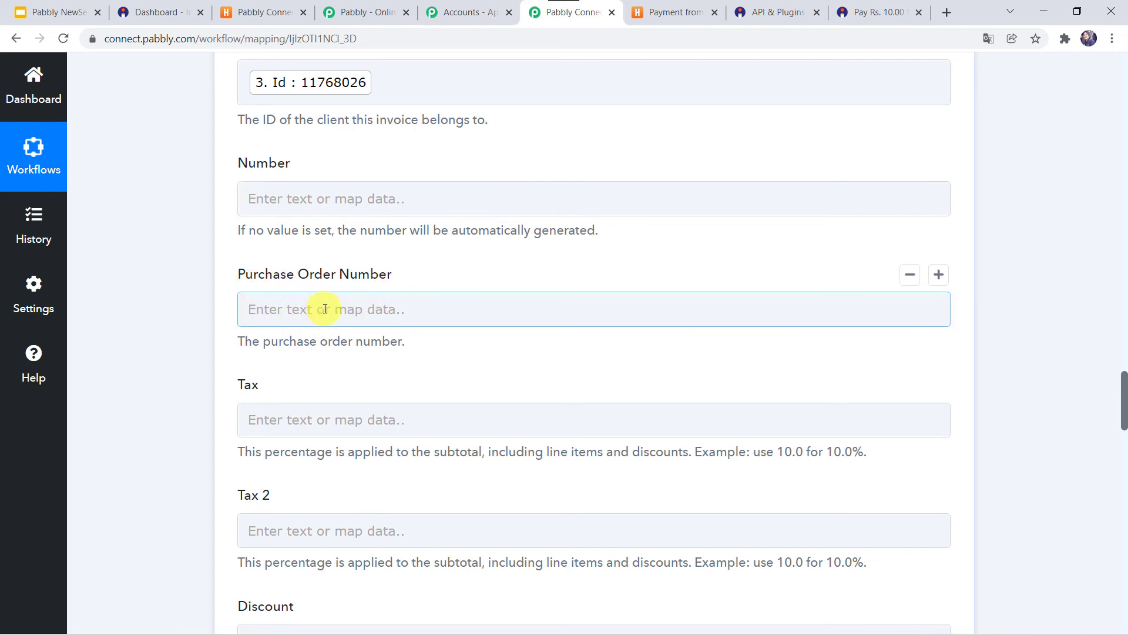
pyautogui.scroll(-3, 325, 309)
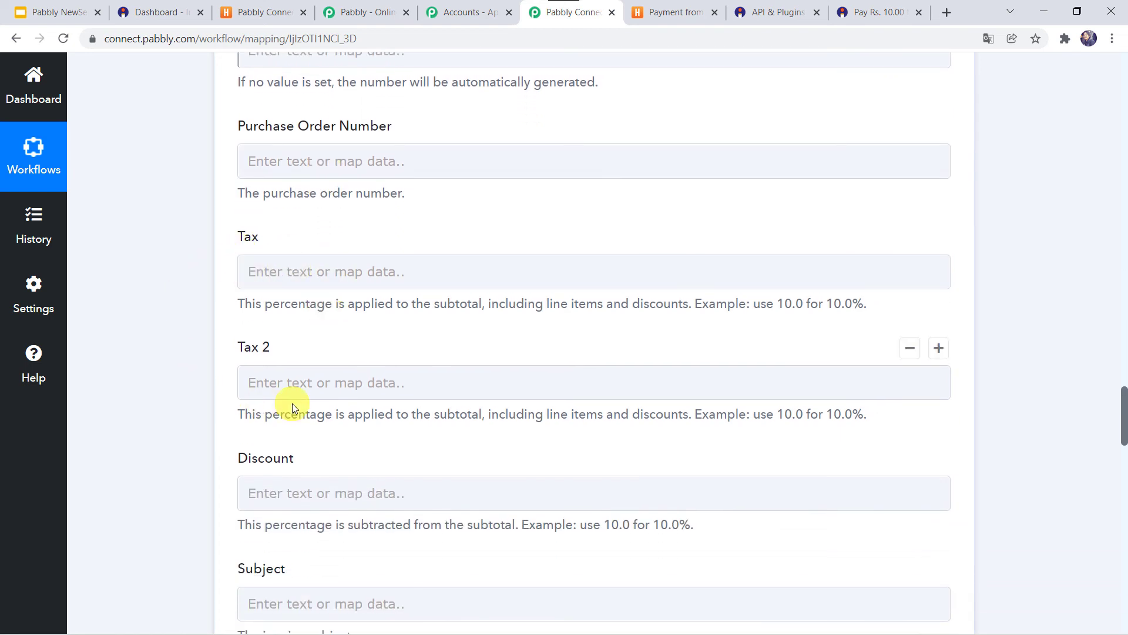
pyautogui.scroll(-3, 294, 403)
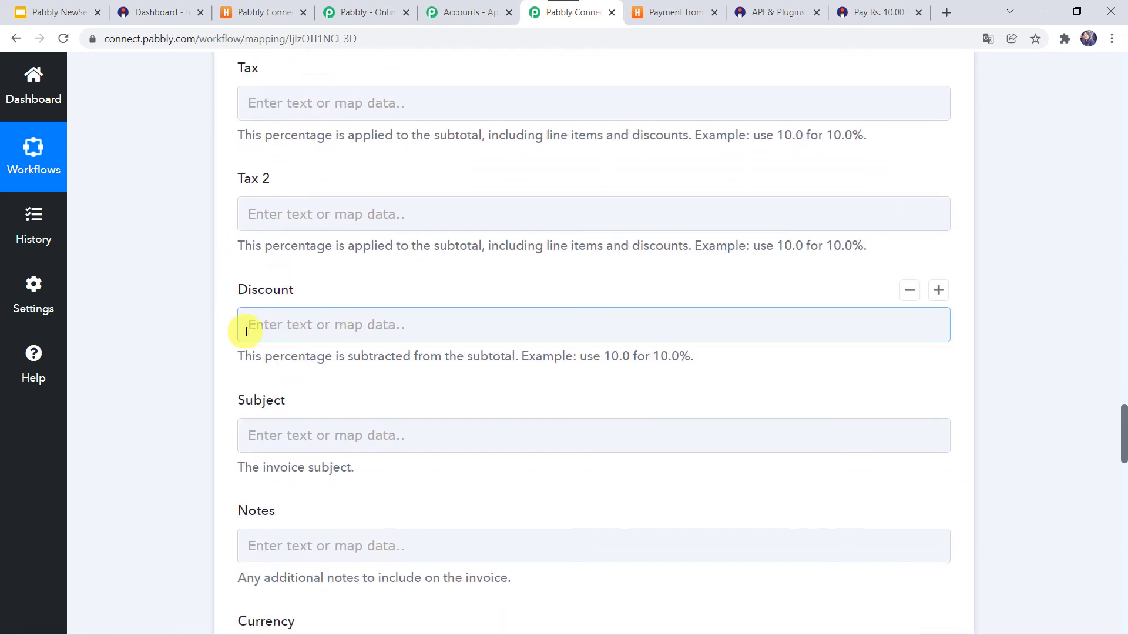
pyautogui.scroll(-3, 246, 331)
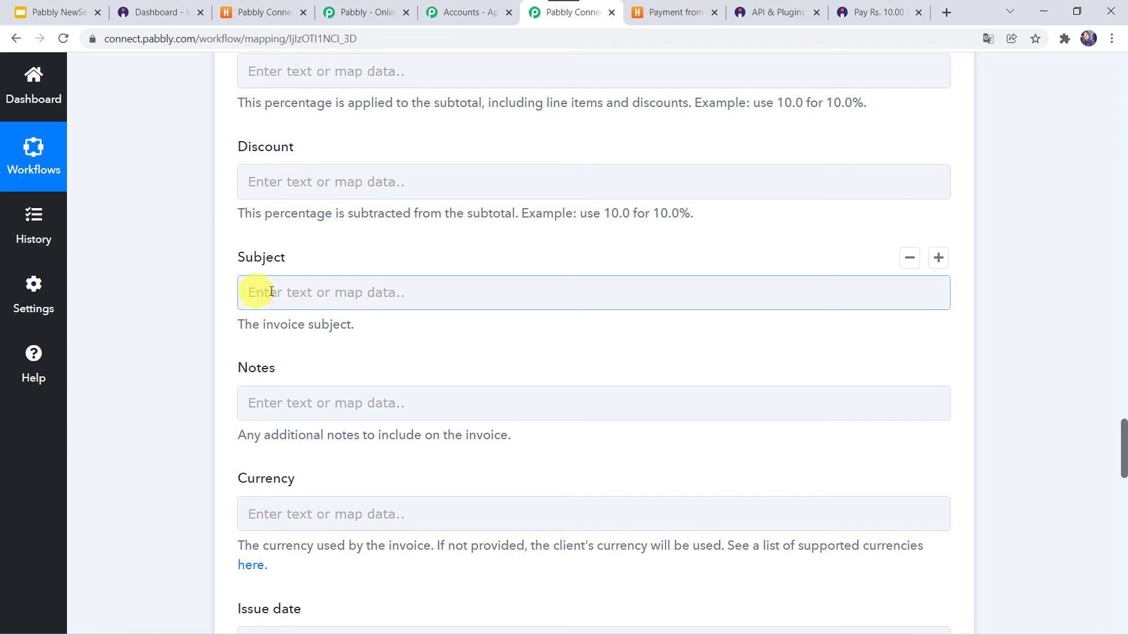
pyautogui.scroll(-3, 221, 299)
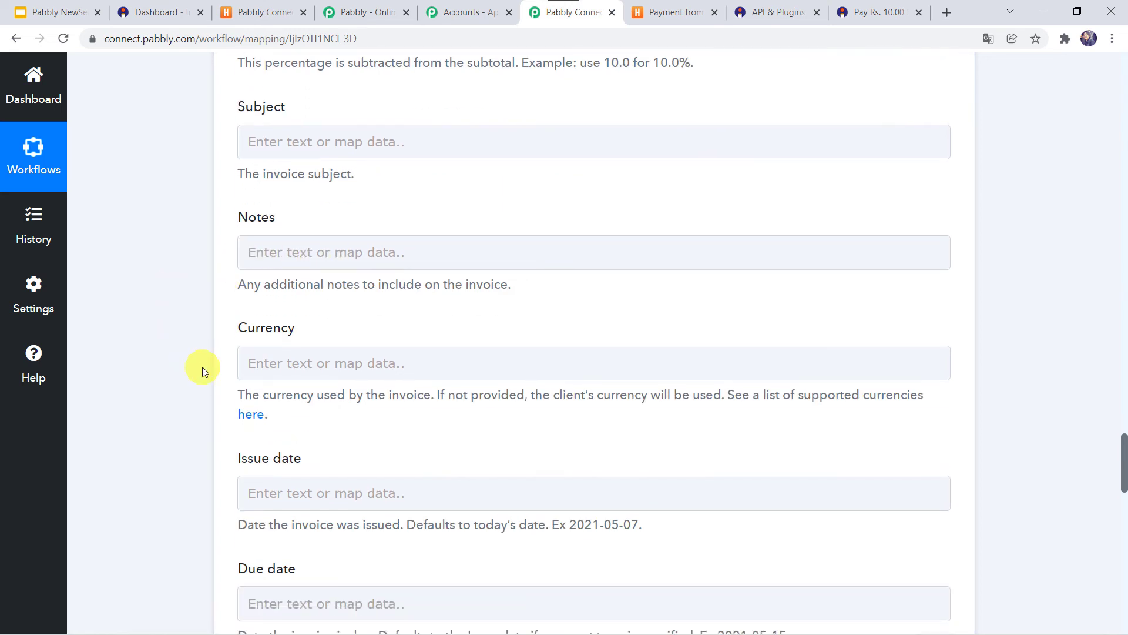
pyautogui.scroll(-2, 273, 327)
pyautogui.click(268, 247)
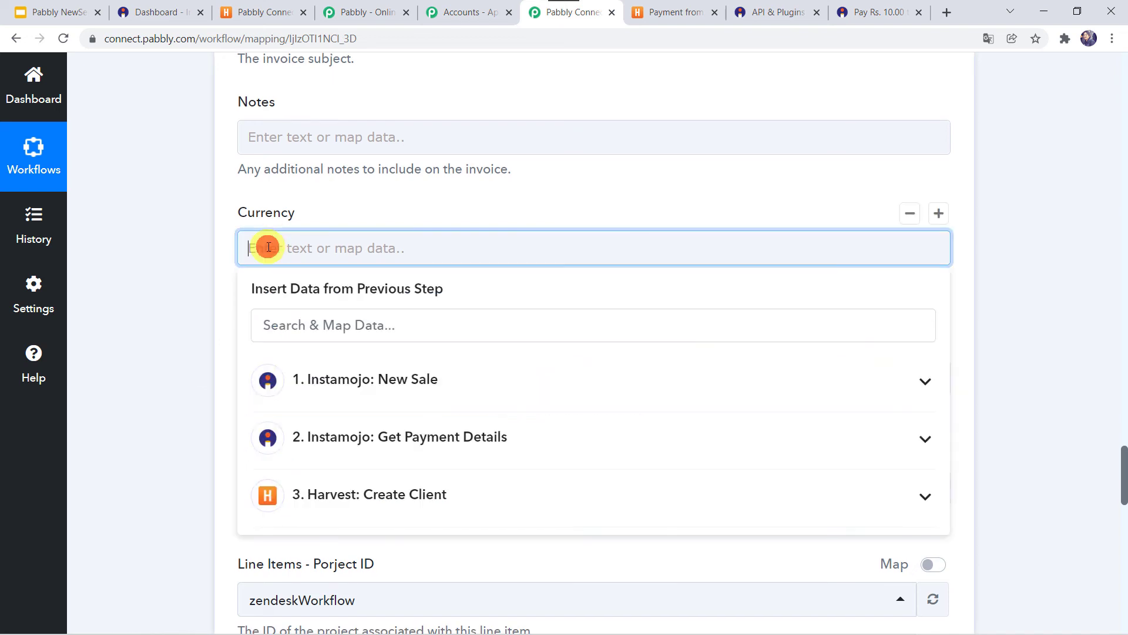
pyautogui.scroll(-1, 151, 310)
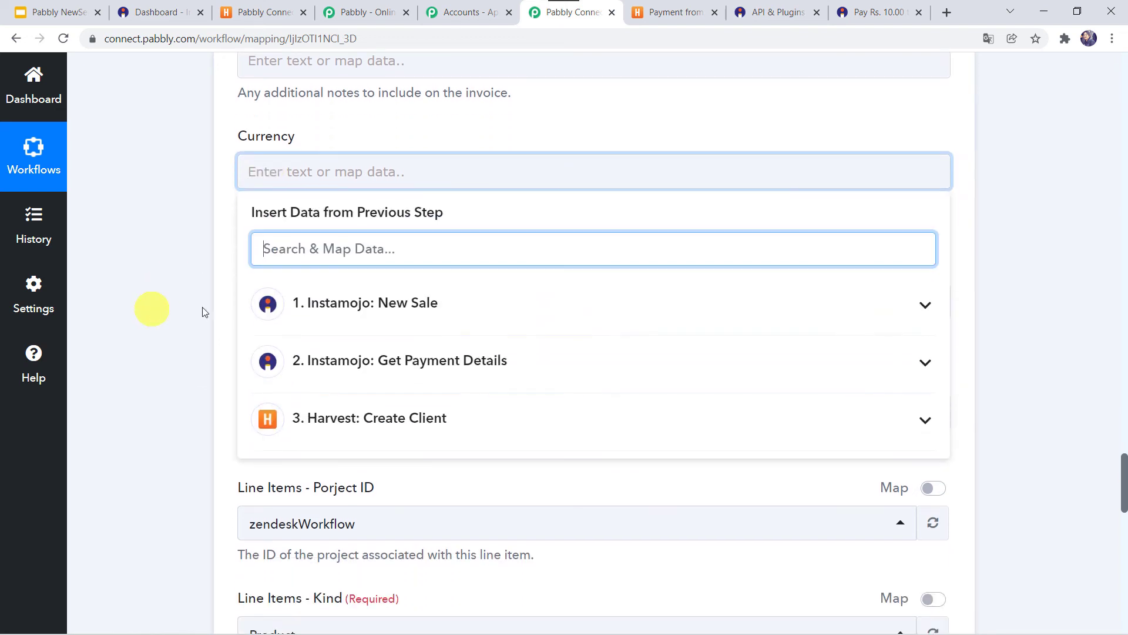
pyautogui.click(328, 303)
pyautogui.click(347, 469)
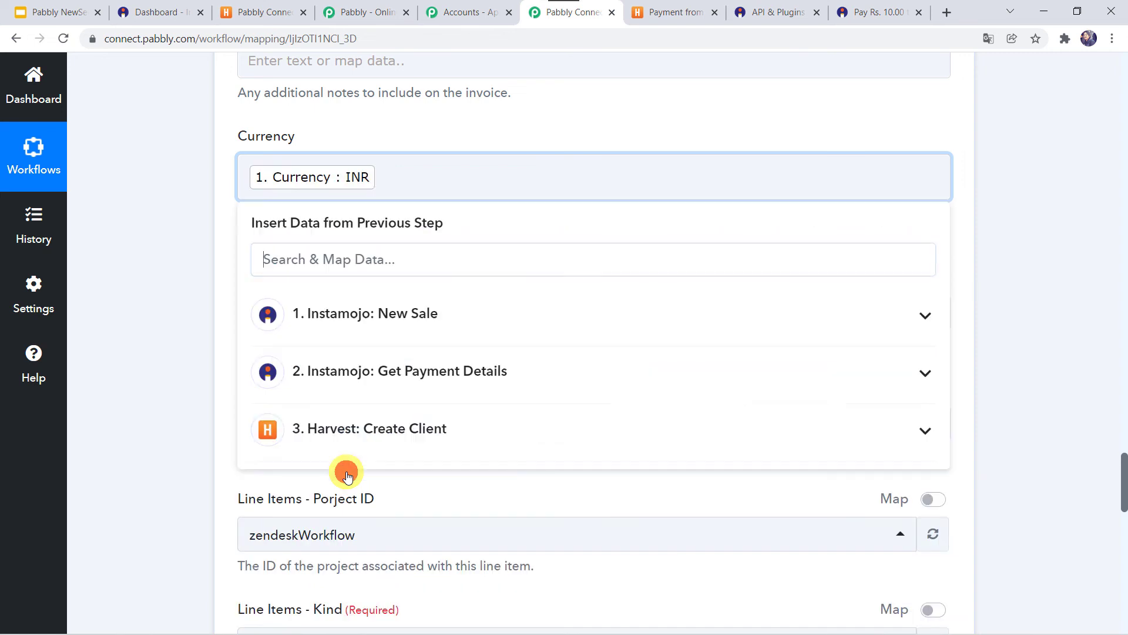
pyautogui.click(197, 363)
pyautogui.scroll(-2, 197, 363)
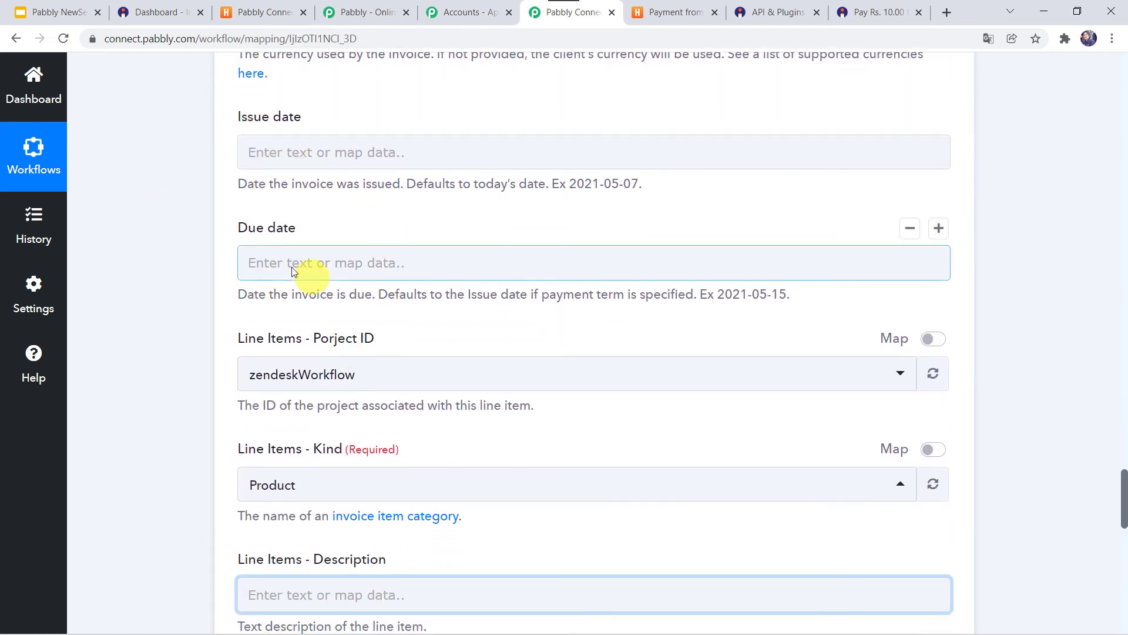
pyautogui.scroll(-2, 200, 301)
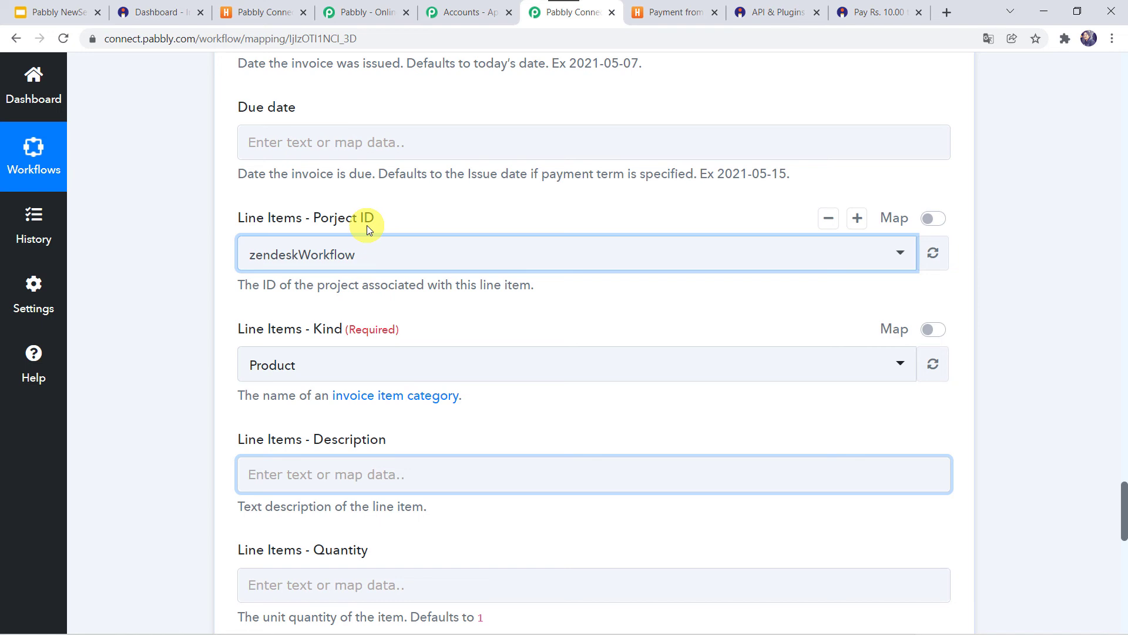
# - Set the line item project to Pabbly Connect Subscriptions and its kind to Product
pyautogui.click(382, 261)
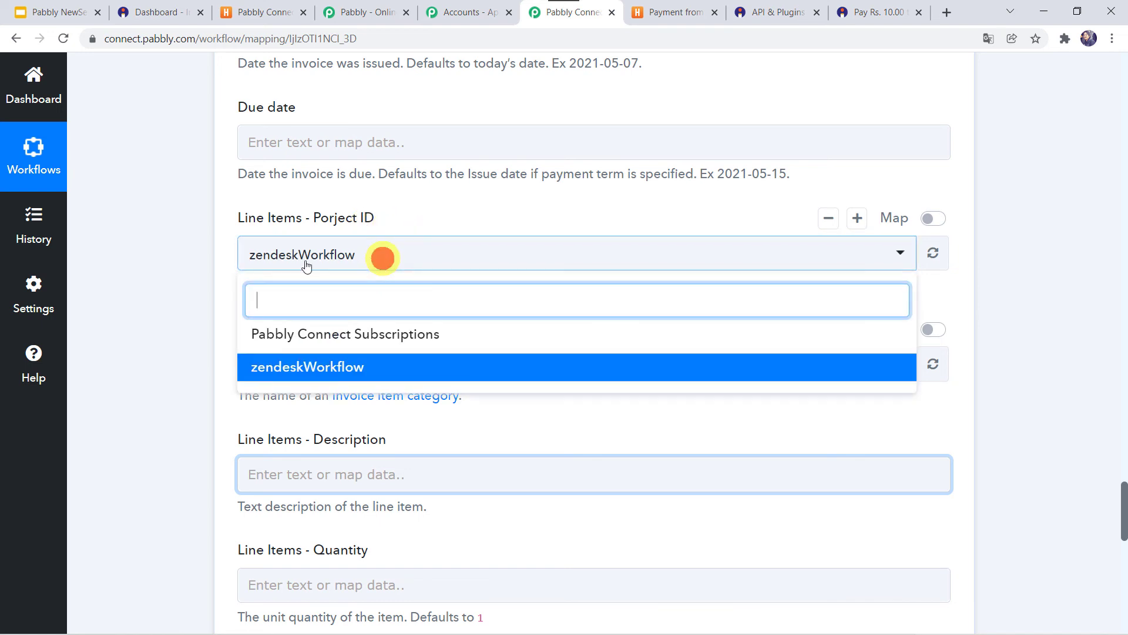
pyautogui.click(378, 335)
pyautogui.scroll(-2, 223, 301)
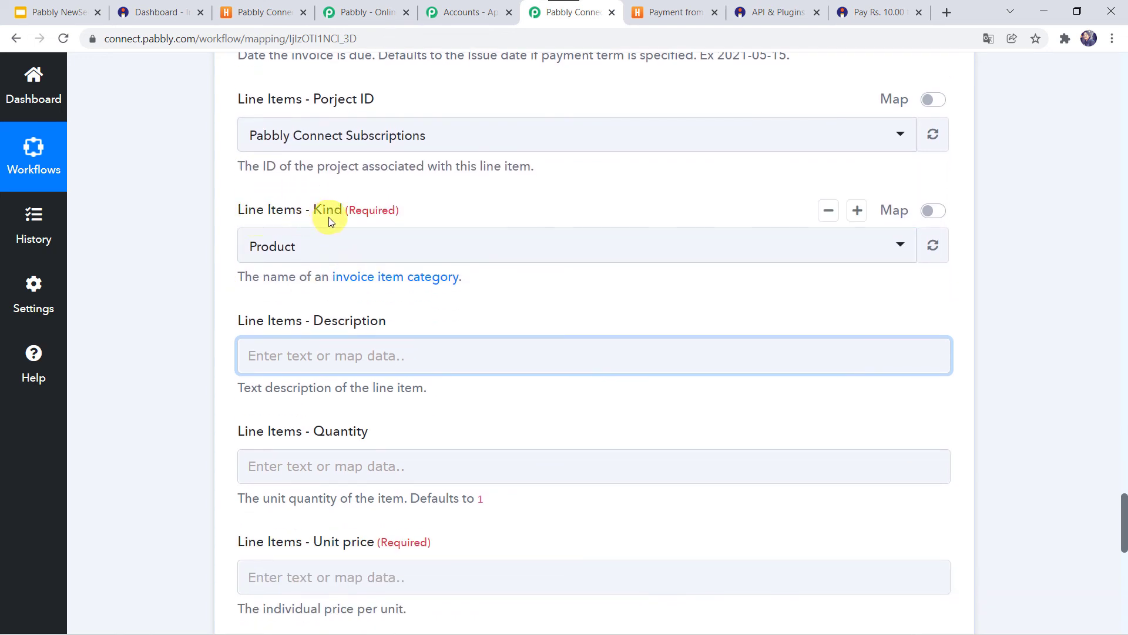
pyautogui.click(284, 245)
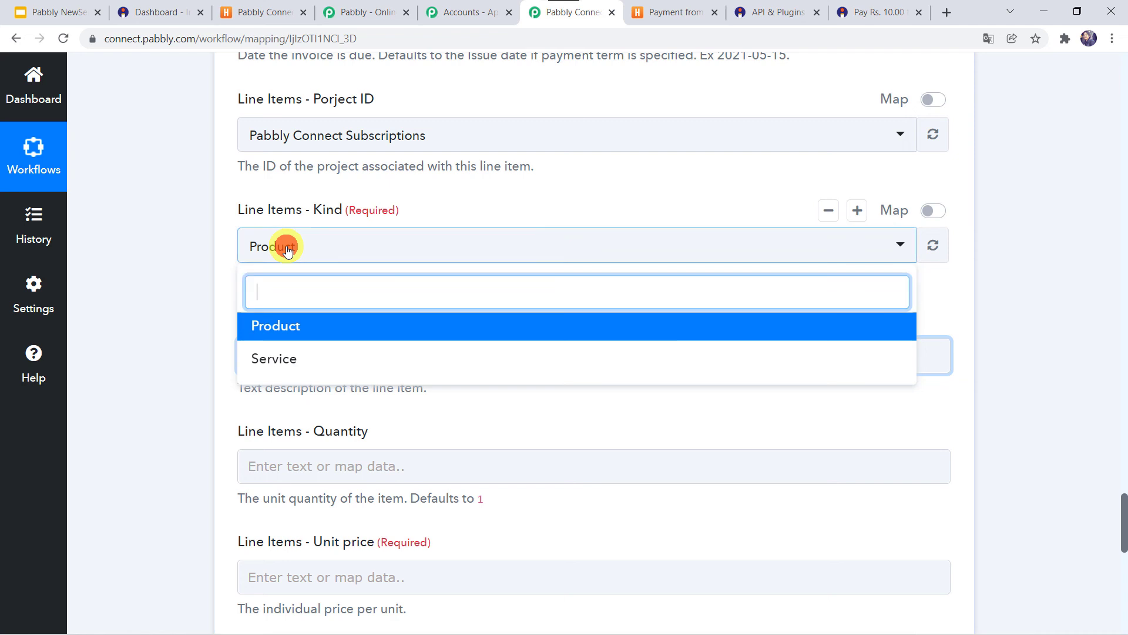
pyautogui.click(292, 330)
pyautogui.scroll(-2, 199, 318)
pyautogui.click(306, 211)
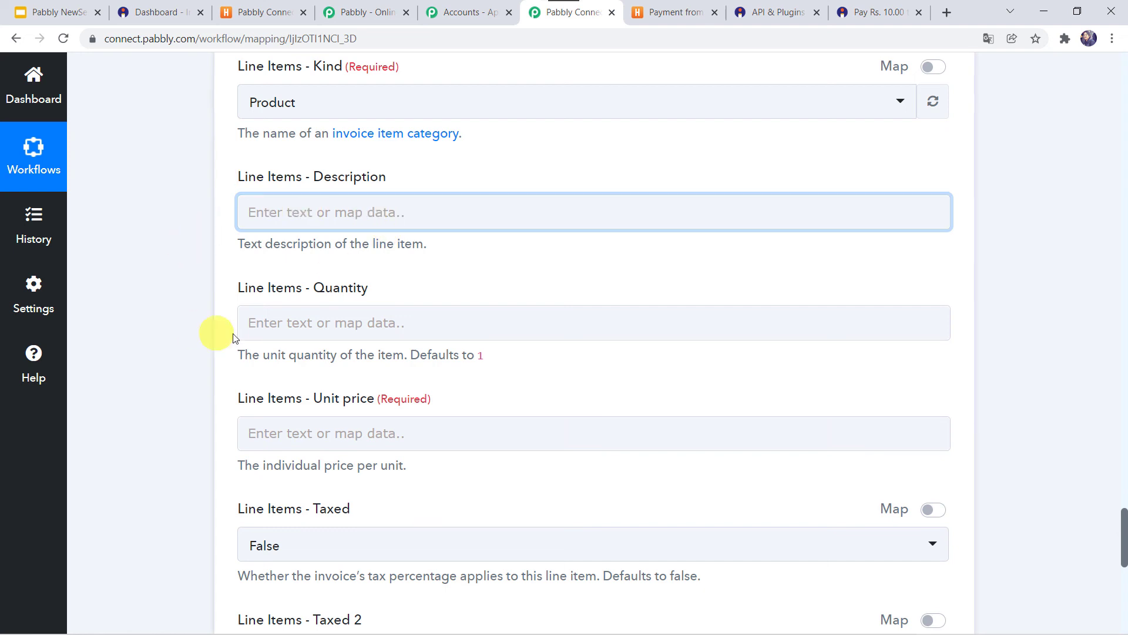
# - Set line item Quantity to 1 and map Unit price to the sale Amount 10.00
pyautogui.click(258, 321)
pyautogui.write('1')
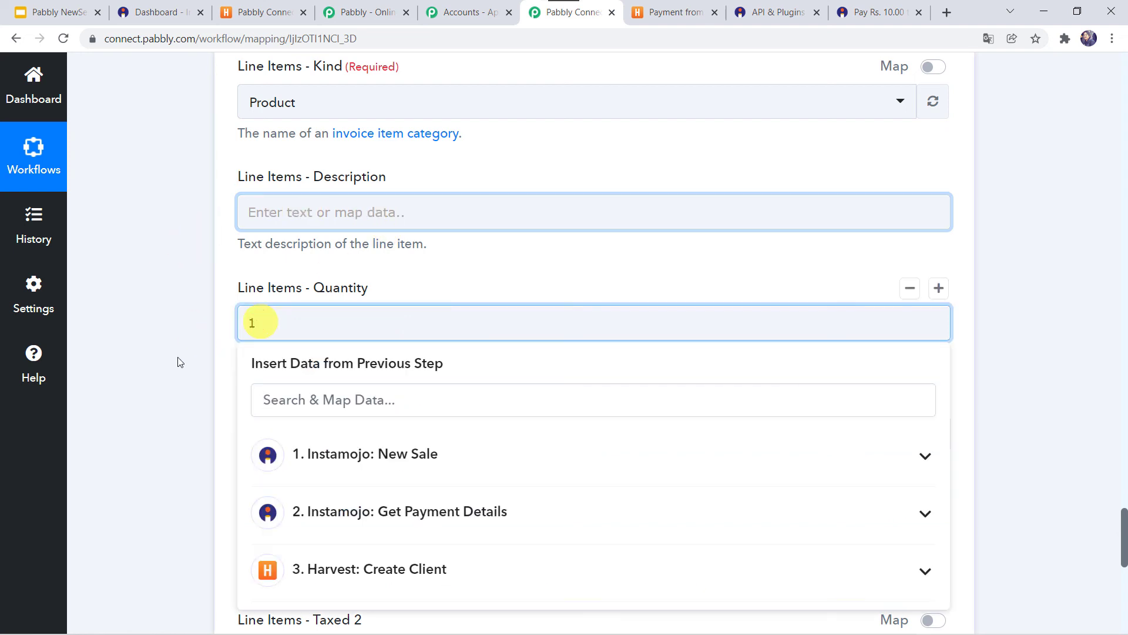
pyautogui.click(164, 365)
pyautogui.scroll(-2, 164, 365)
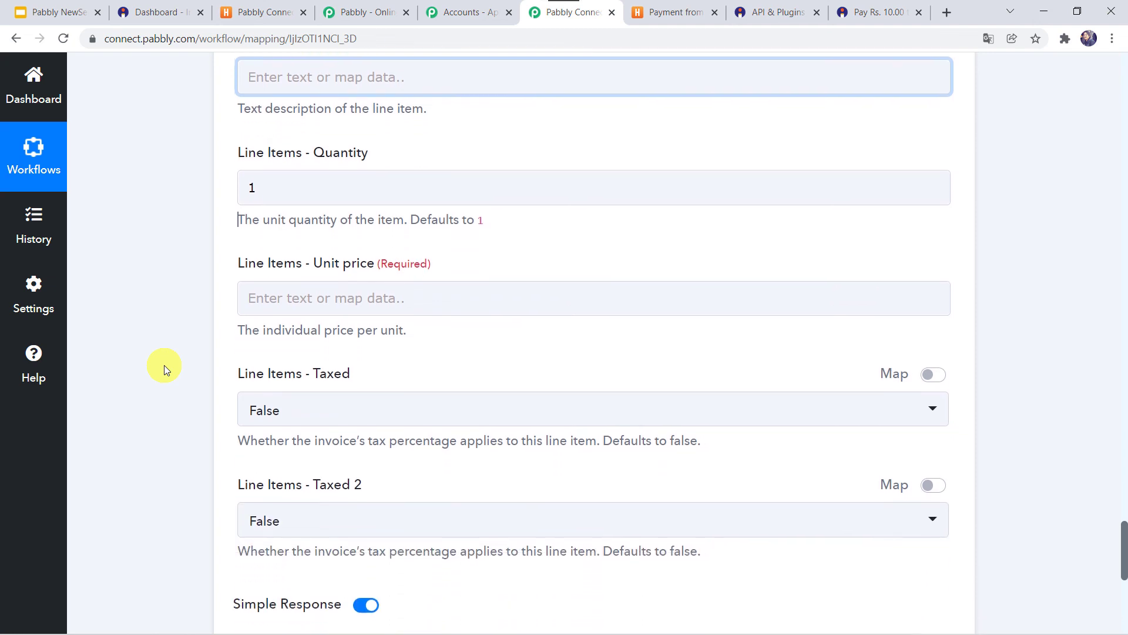
pyautogui.click(295, 289)
pyautogui.scroll(-2, 161, 349)
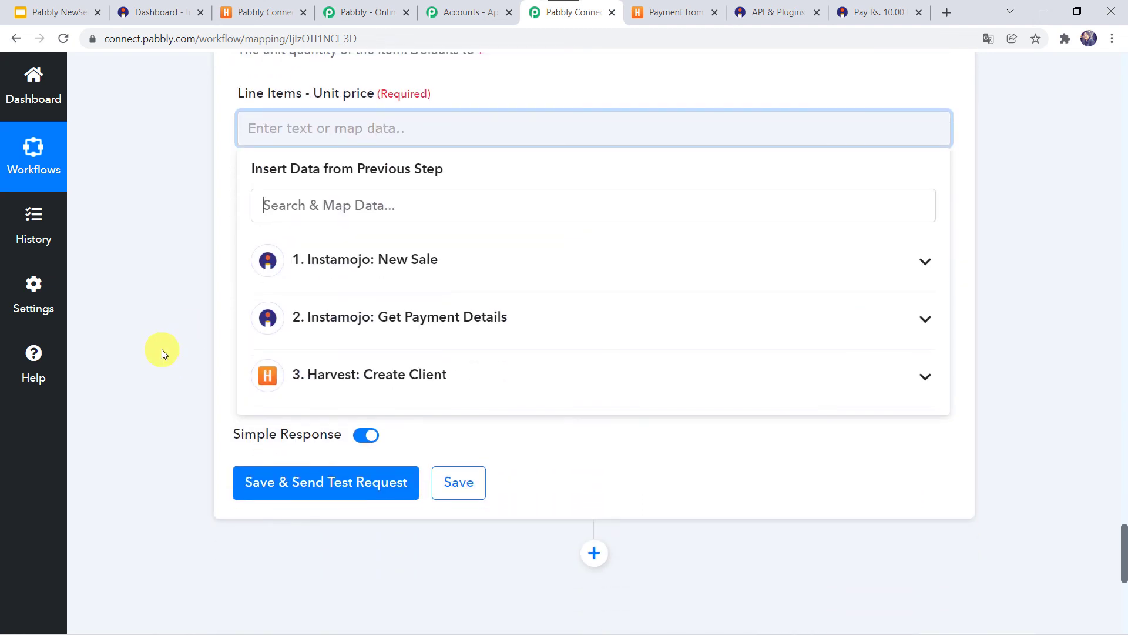
pyautogui.click(333, 266)
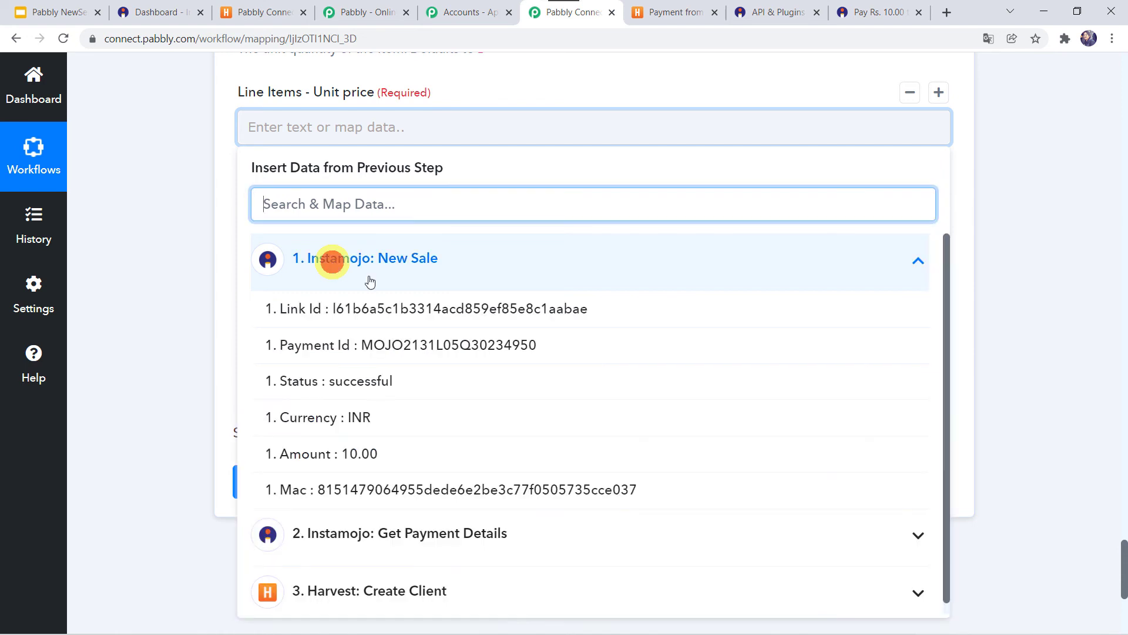
pyautogui.click(336, 459)
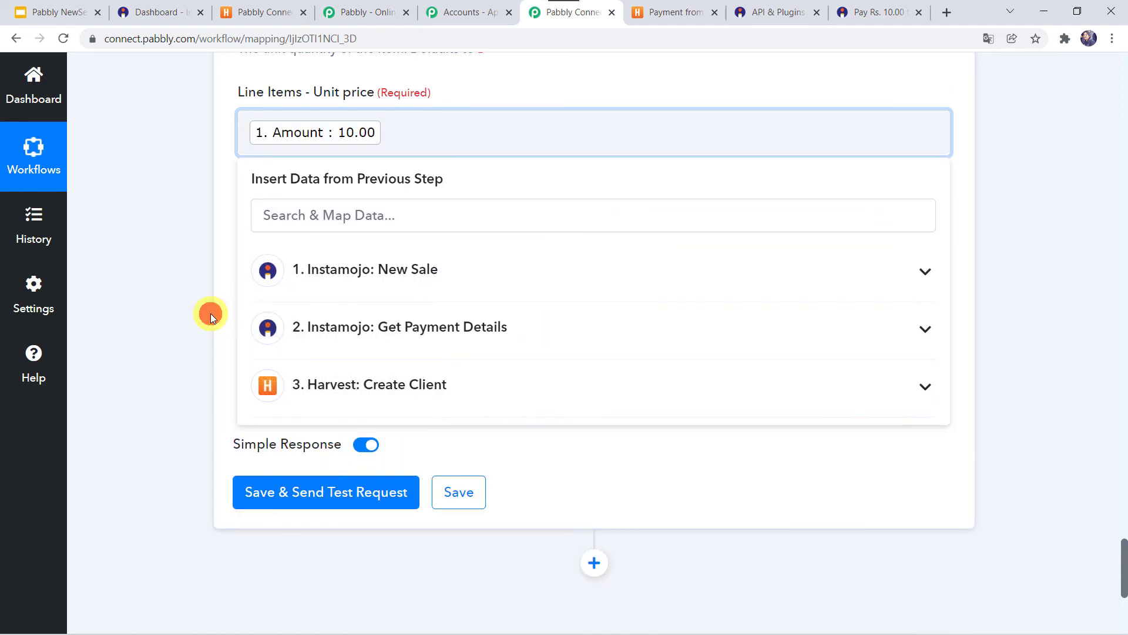
pyautogui.click(210, 312)
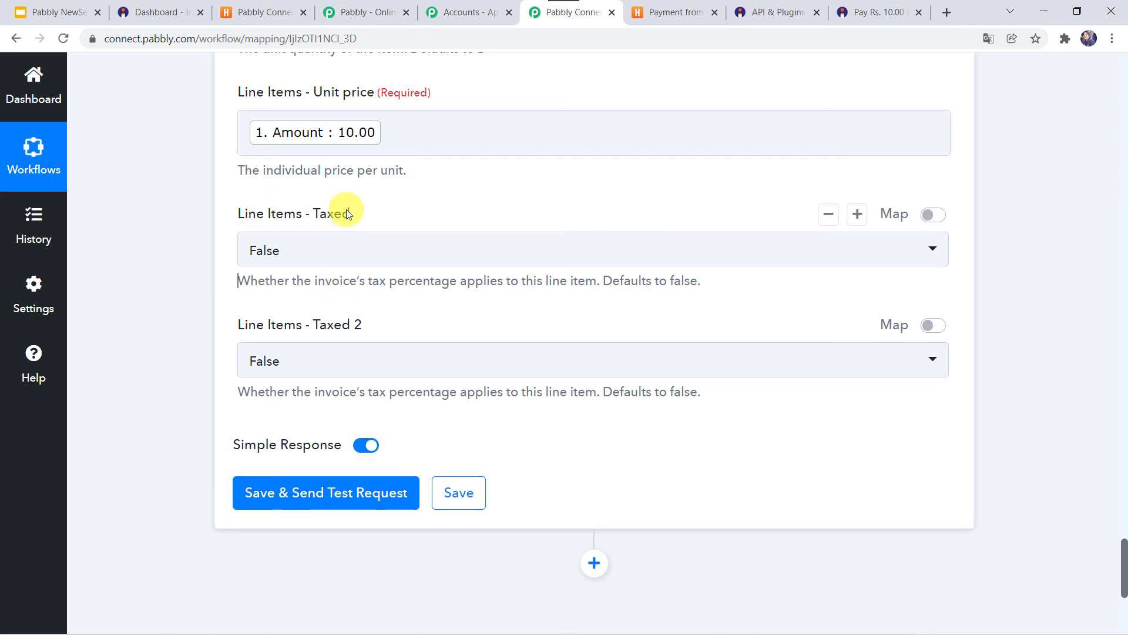
# - Leave Taxed as False and send the Create Invoice test request
pyautogui.click(270, 257)
pyautogui.click(269, 255)
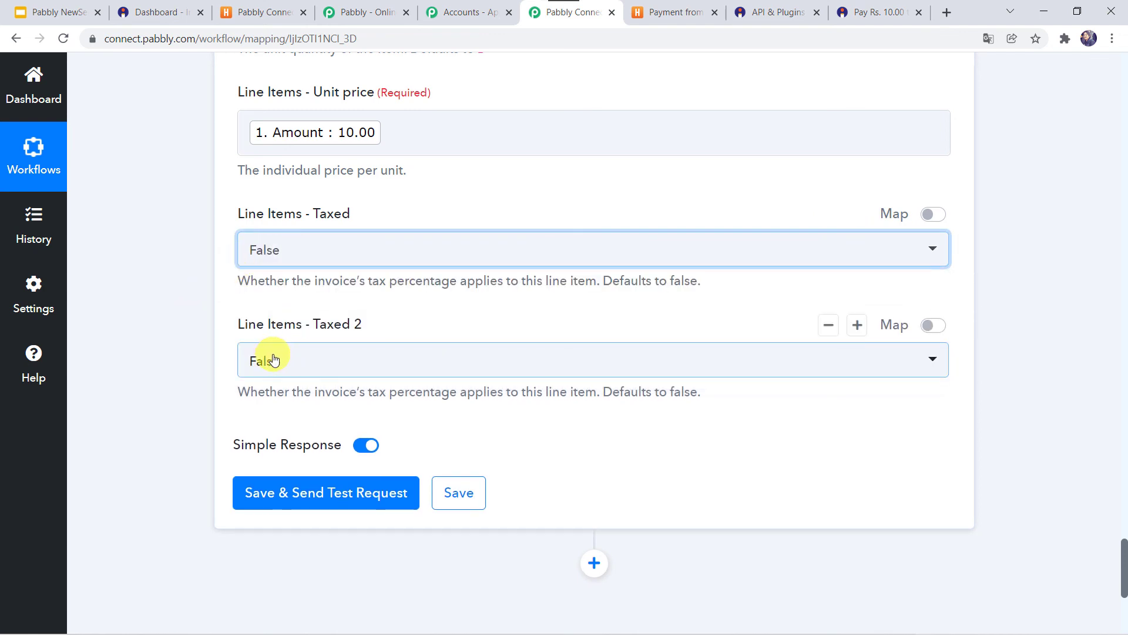
pyautogui.click(296, 500)
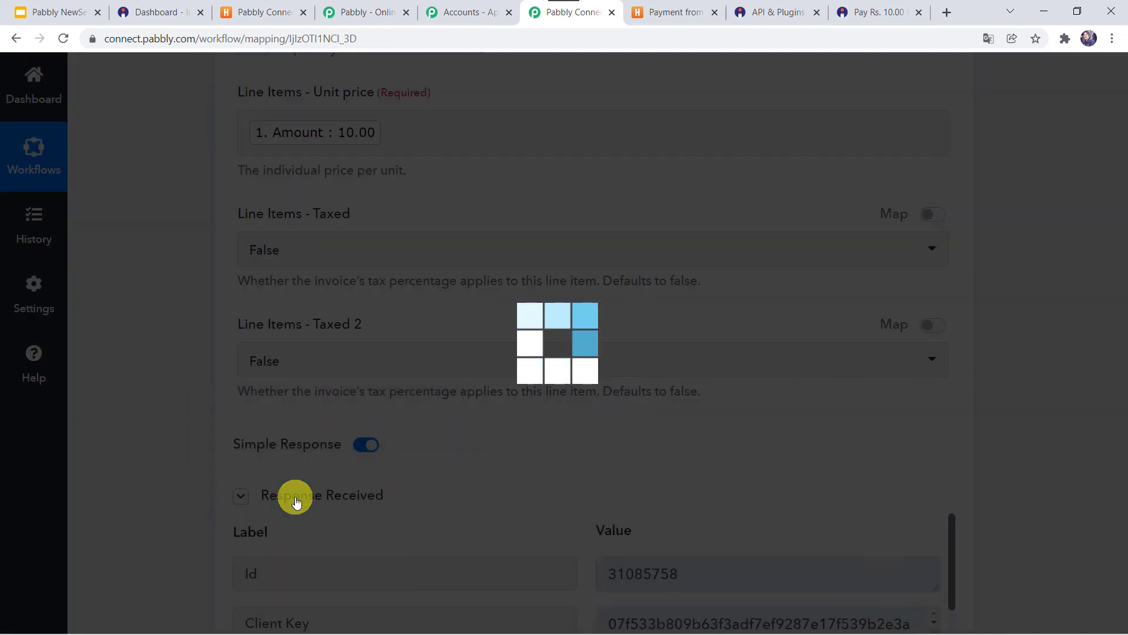
# - Review the invoice test response (Id 31085758, amount 10), then bring up the Harvest project page
pyautogui.scroll(-5, 159, 459)
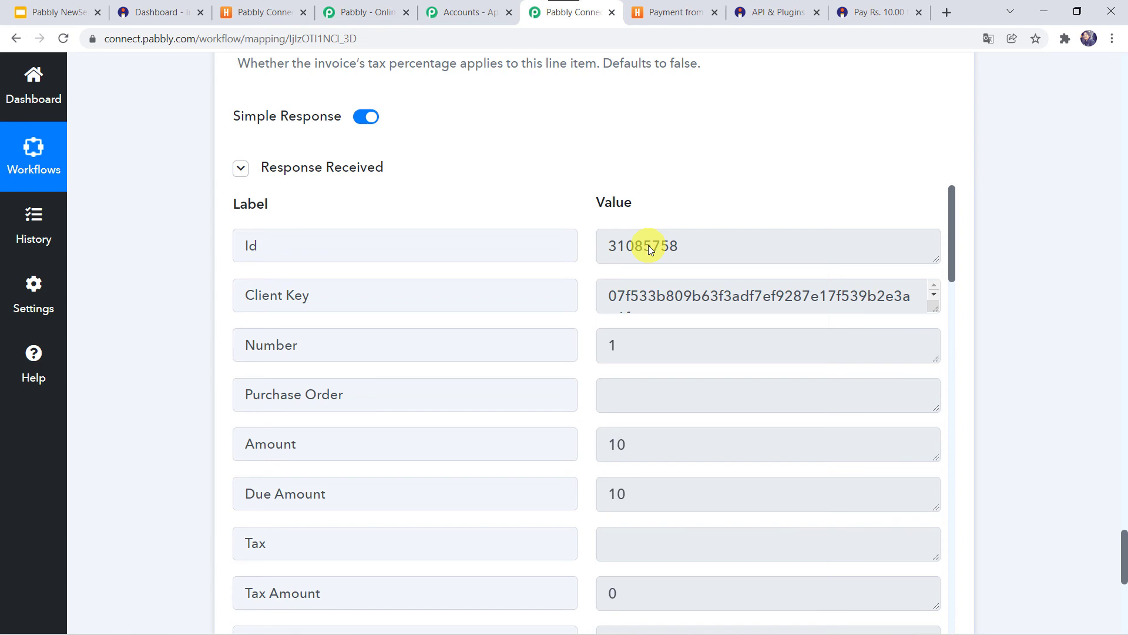
pyautogui.click(259, 12)
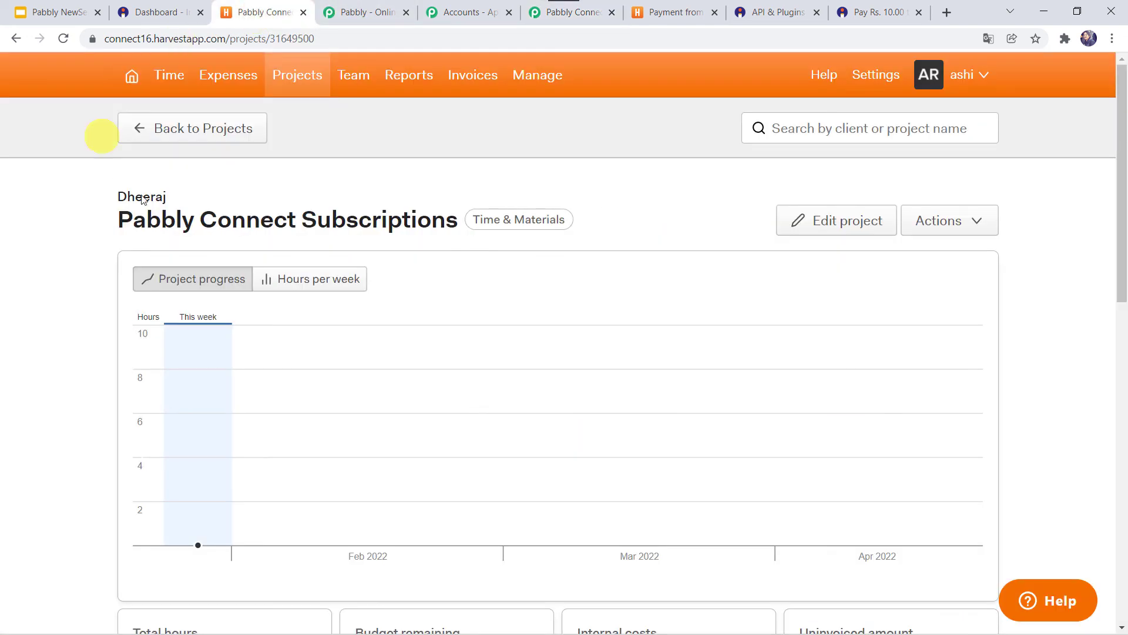
# - Check Harvest's draft Invoice 1 shows a ₹10.00 balance, then return to Pabbly Connect
pyautogui.click(475, 83)
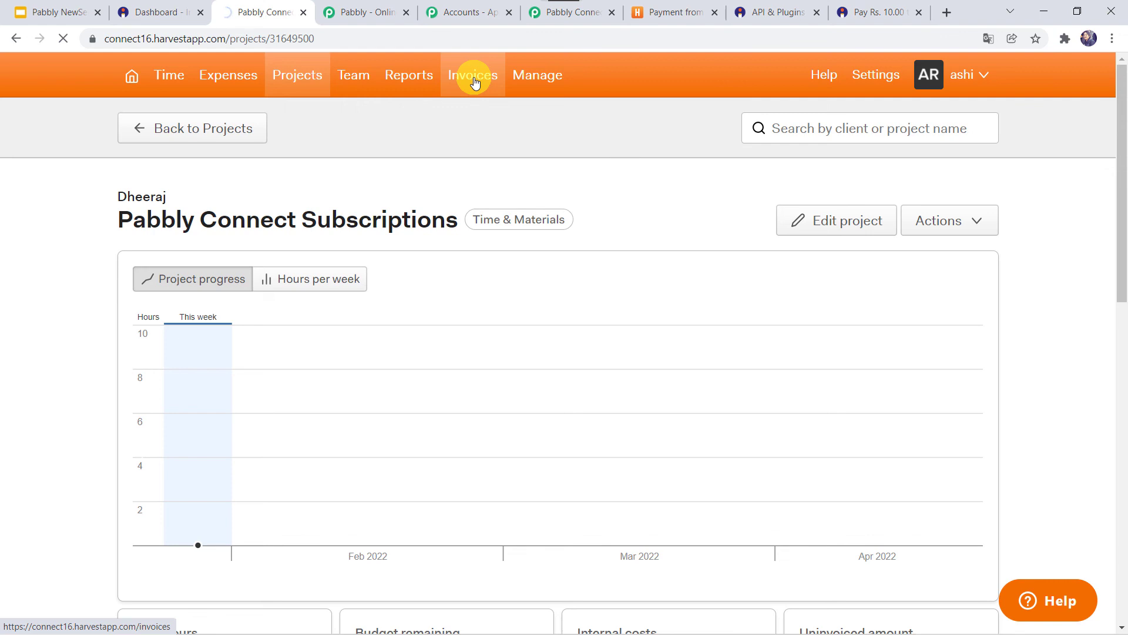
pyautogui.scroll(-3, 265, 477)
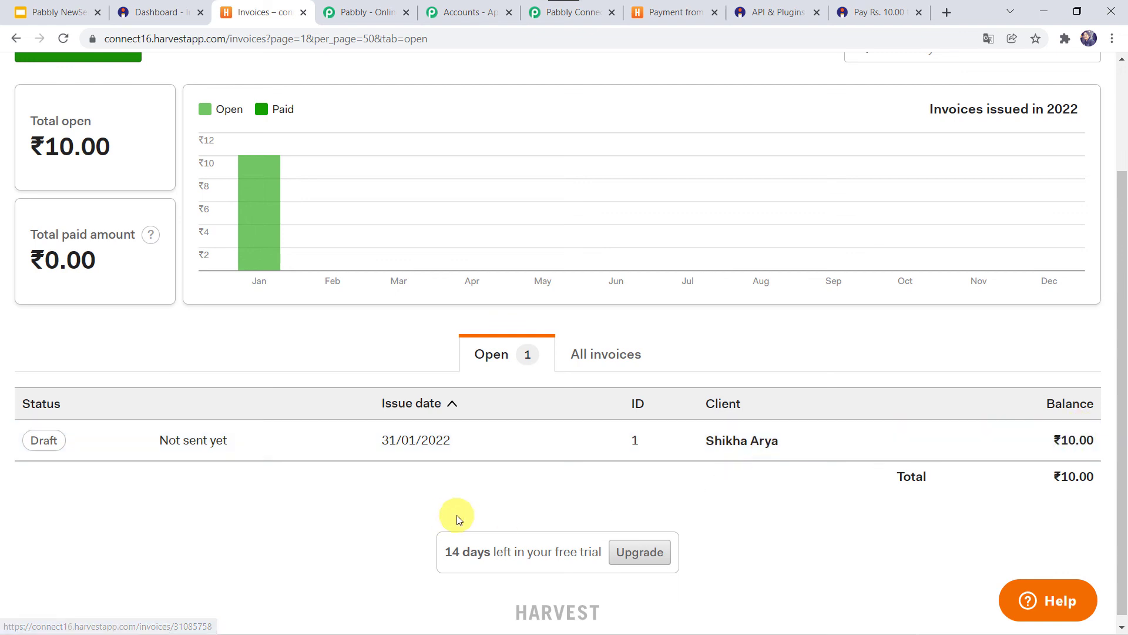
pyautogui.click(419, 442)
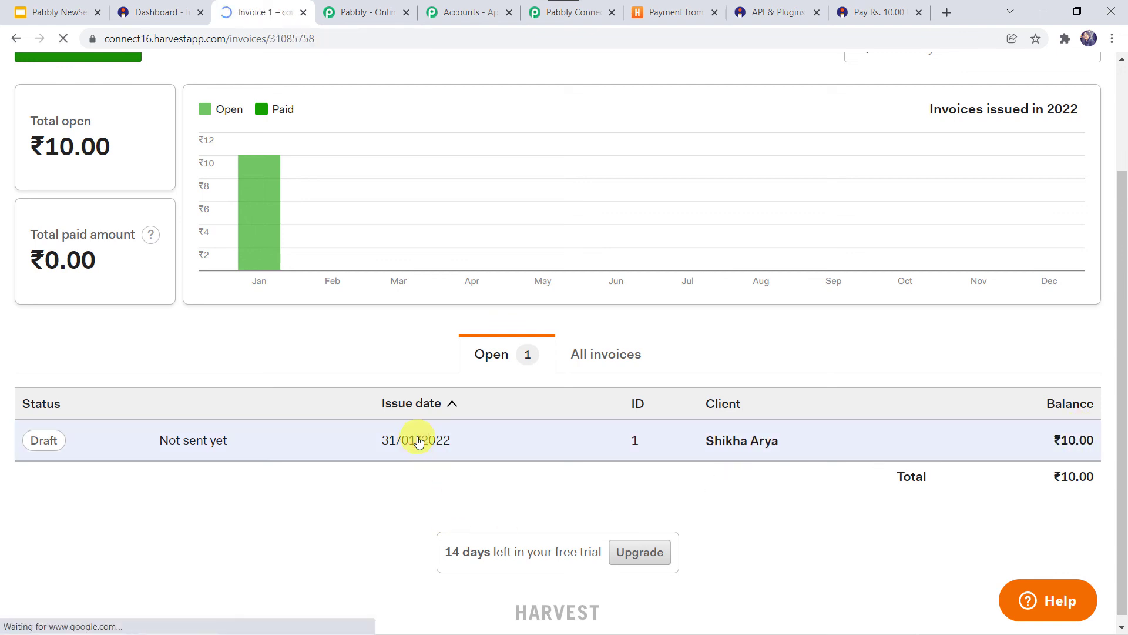
pyautogui.scroll(-4, 418, 441)
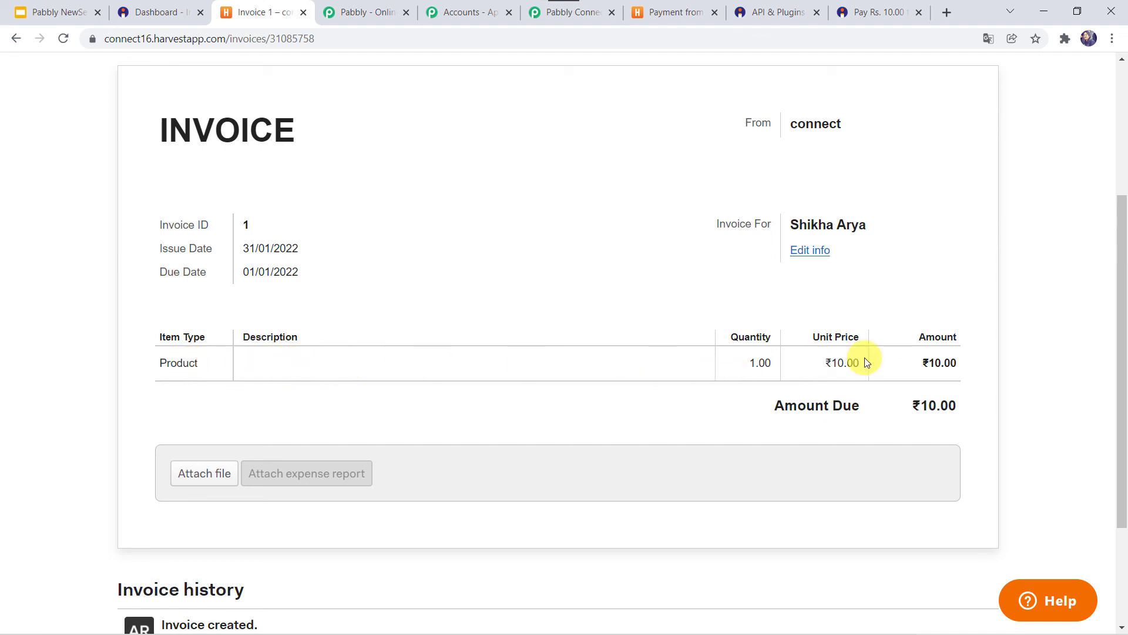
pyautogui.scroll(-2, 926, 359)
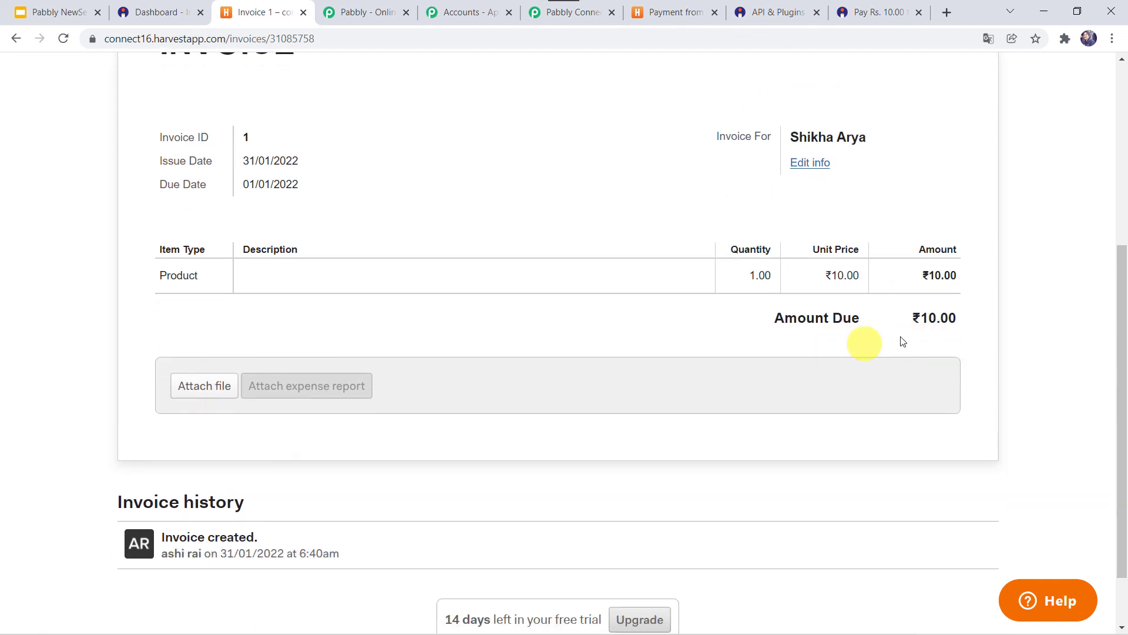
pyautogui.scroll(-1, 904, 341)
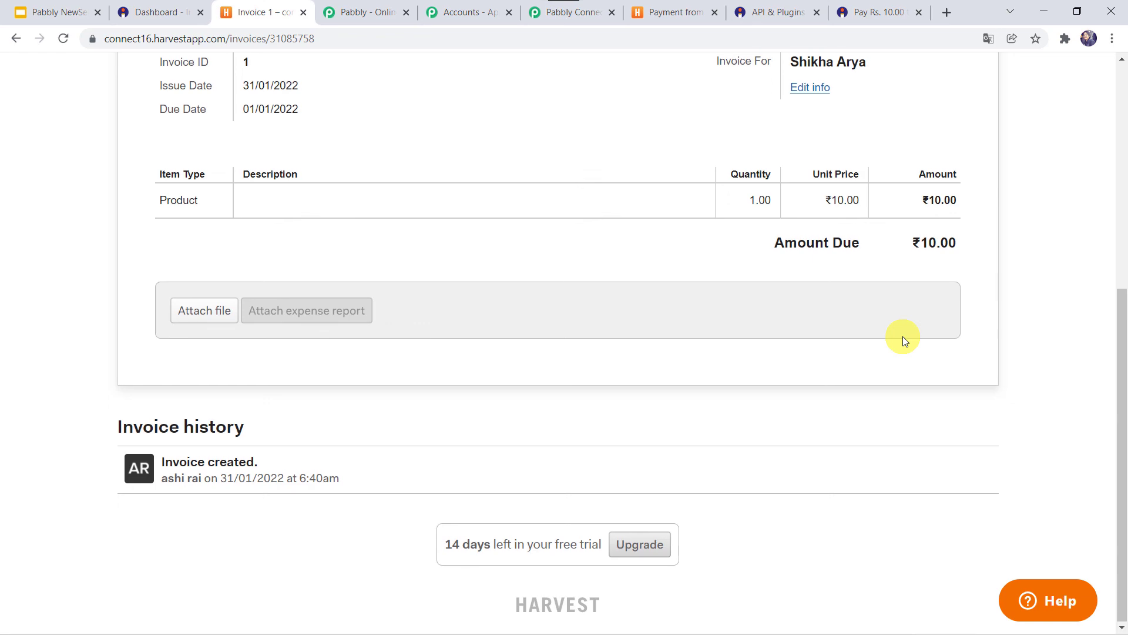
pyautogui.scroll(6, 904, 340)
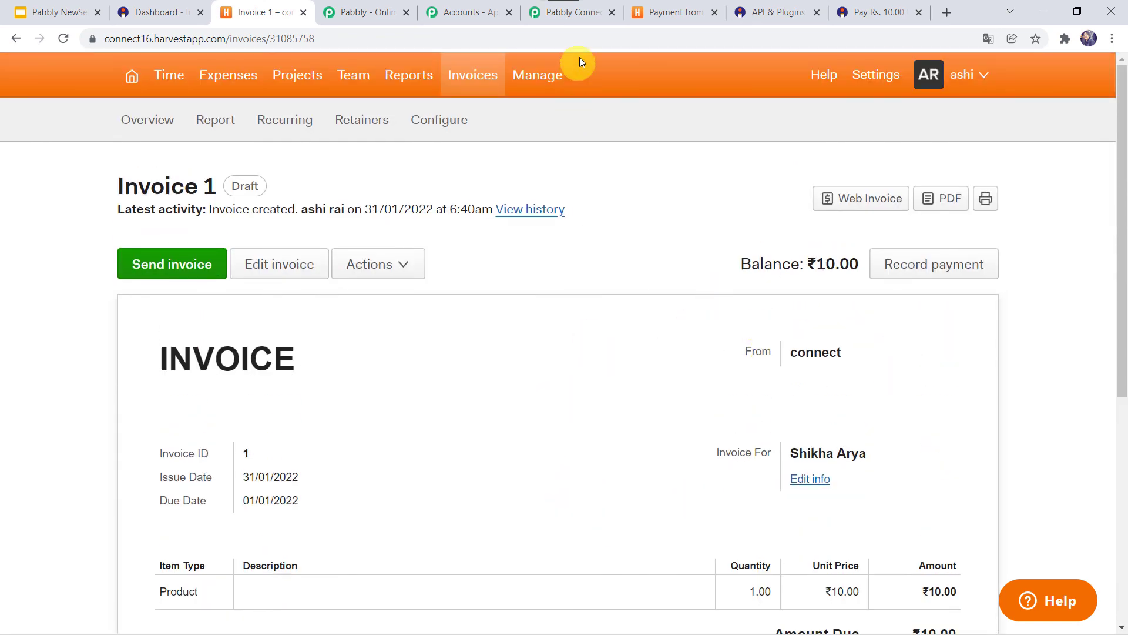
pyautogui.click(581, 14)
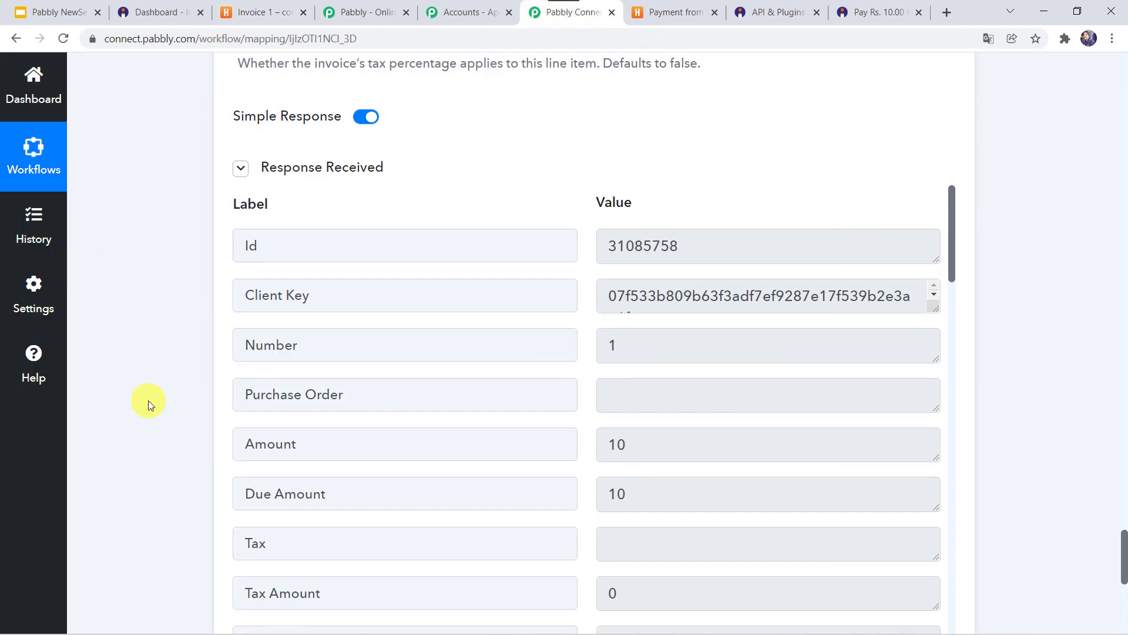
# - Save the Create Invoice step settings
pyautogui.scroll(-6, 151, 403)
pyautogui.click(452, 316)
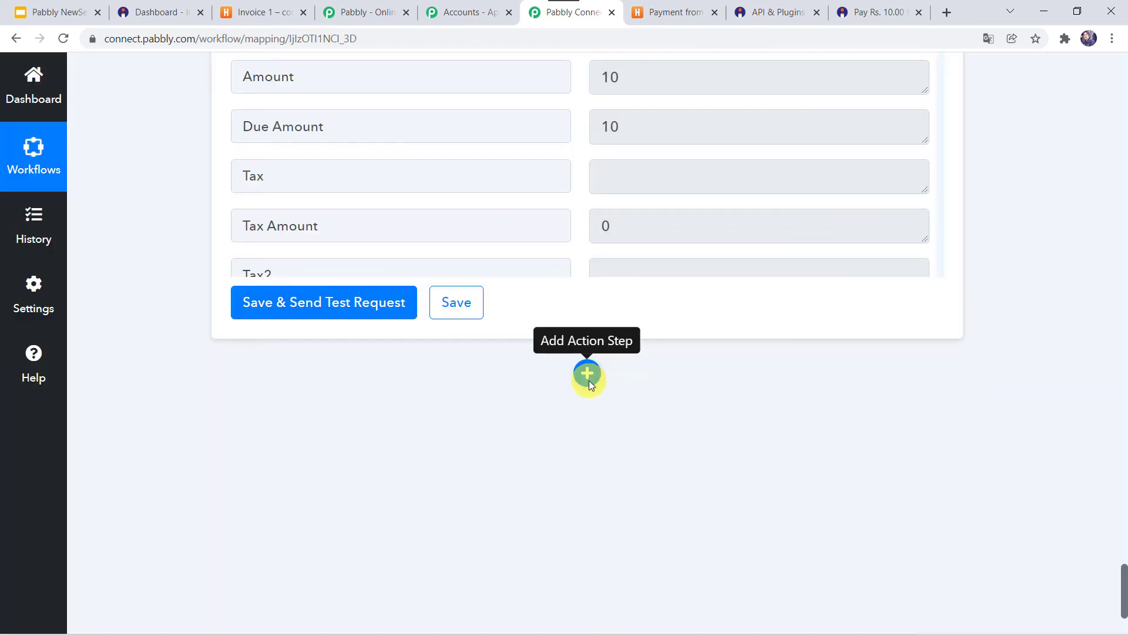
pyautogui.click(452, 302)
# - Collapse the Create Invoice, Get Payment Details and New Sale step cards, ending at the workflow's top
pyautogui.scroll(15, 589, 380)
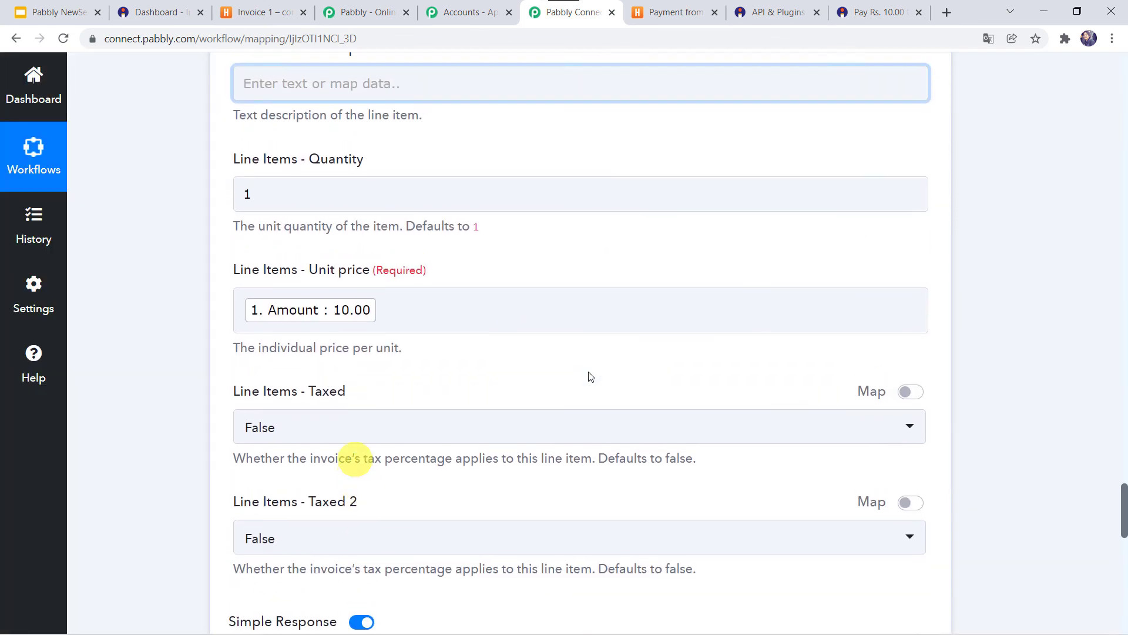
pyautogui.scroll(15, 588, 376)
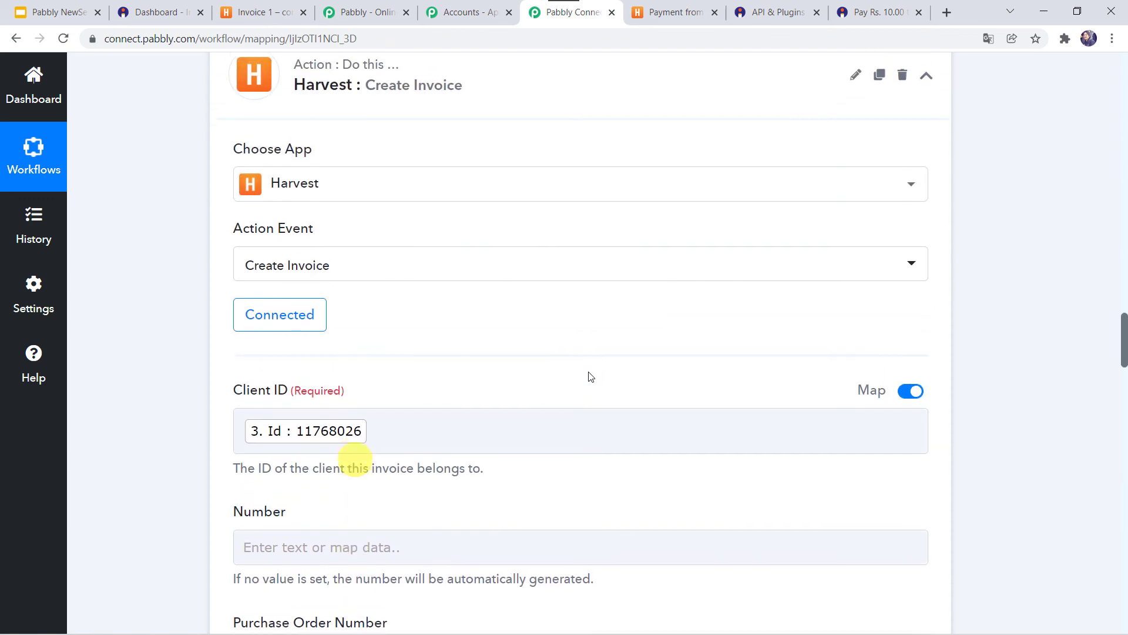
pyautogui.click(559, 257)
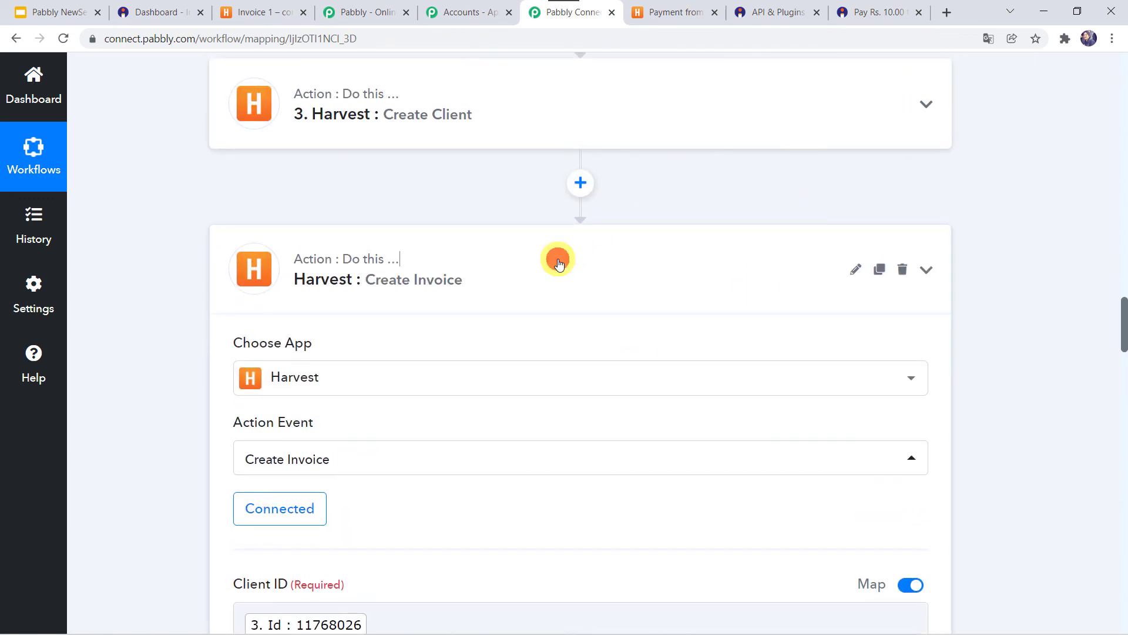
pyautogui.scroll(1, 558, 263)
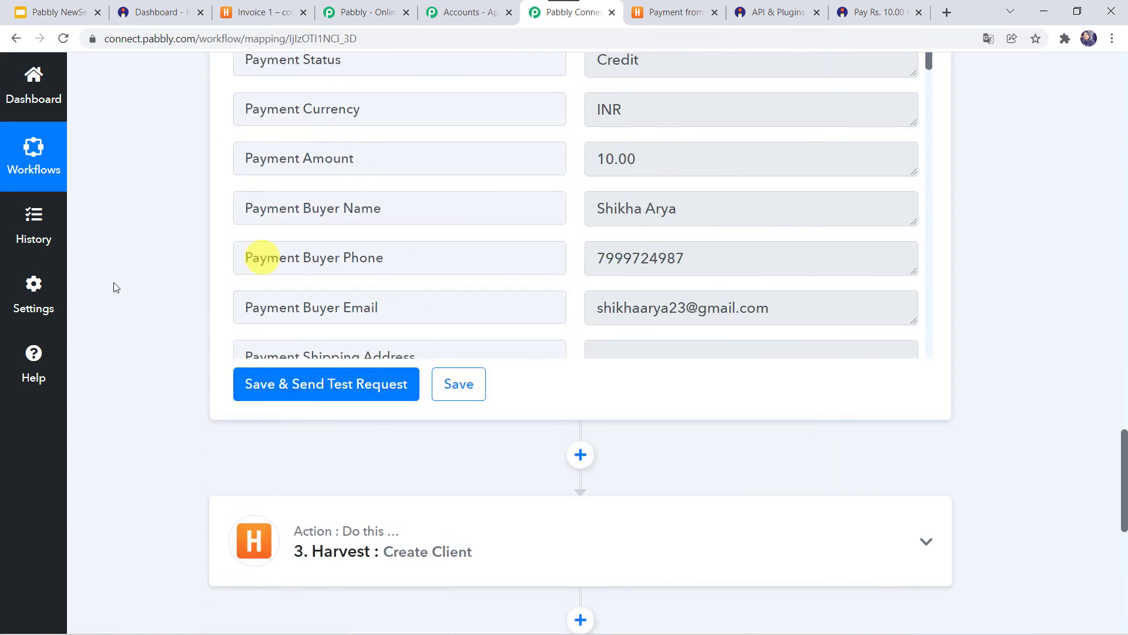
pyautogui.scroll(15, 234, 256)
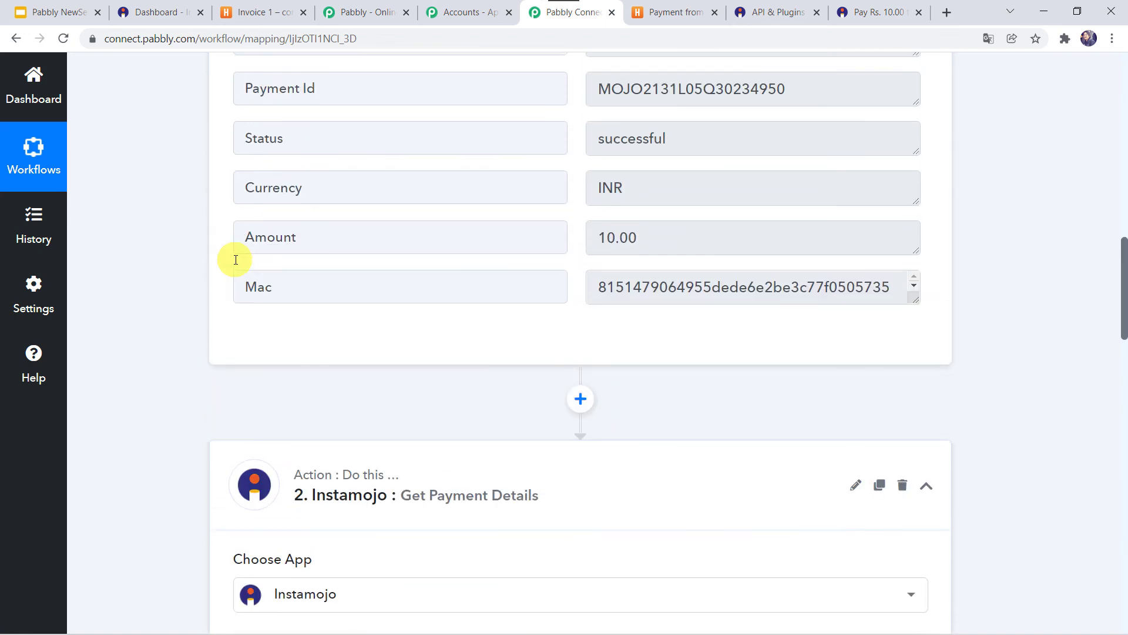
pyautogui.click(554, 472)
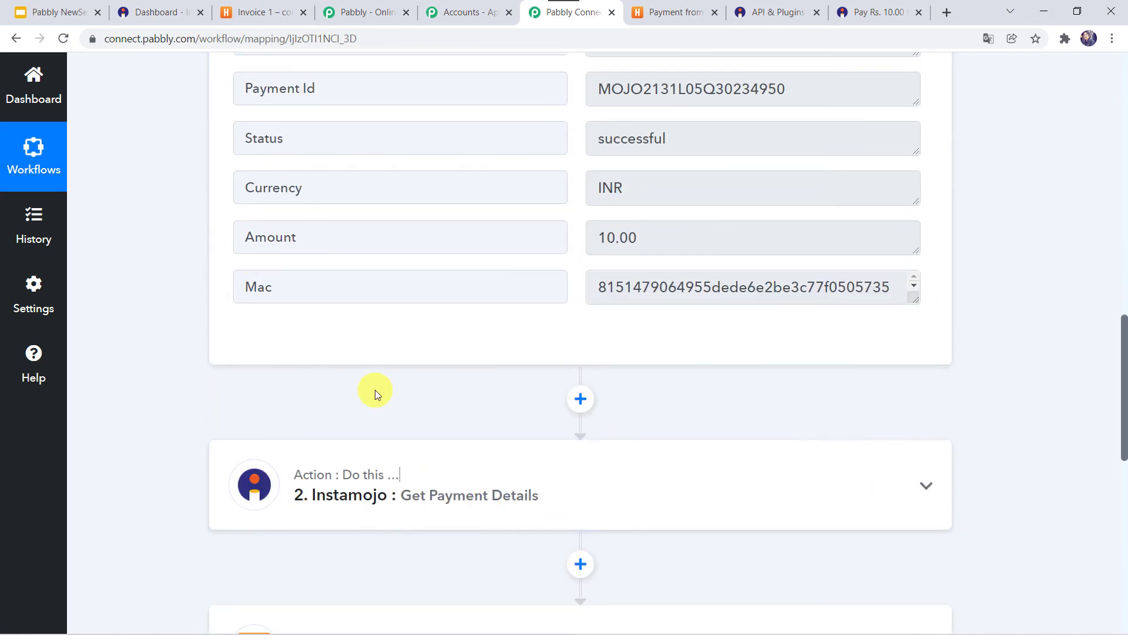
pyautogui.scroll(12, 375, 390)
pyautogui.click(527, 128)
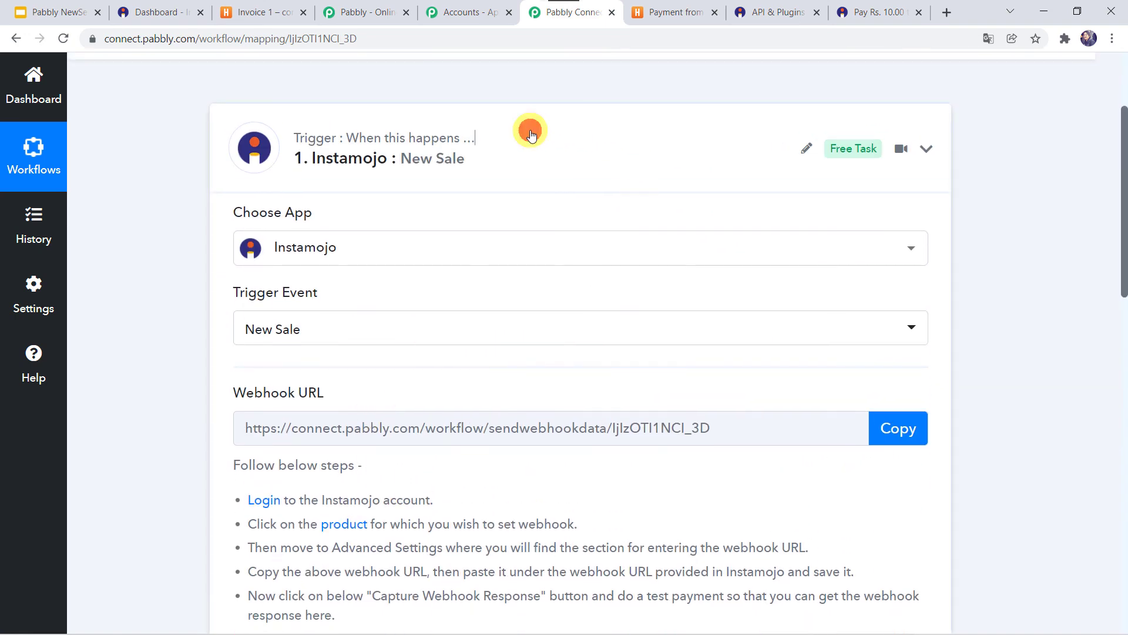
pyautogui.scroll(3, 528, 134)
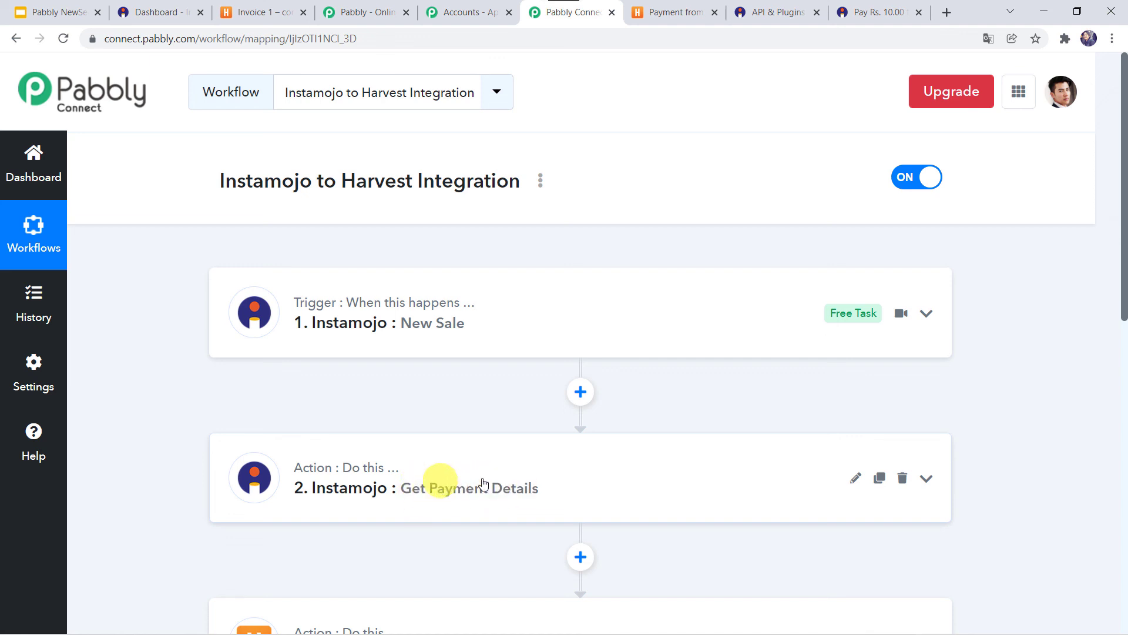
pyautogui.scroll(-2, 471, 491)
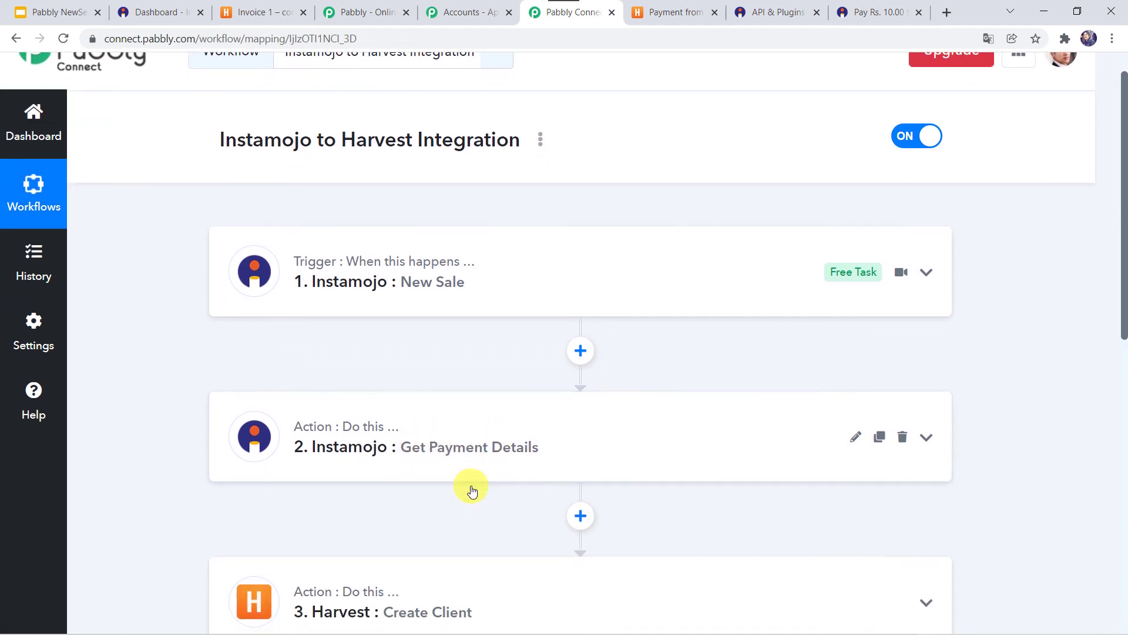
pyautogui.scroll(1, 486, 488)
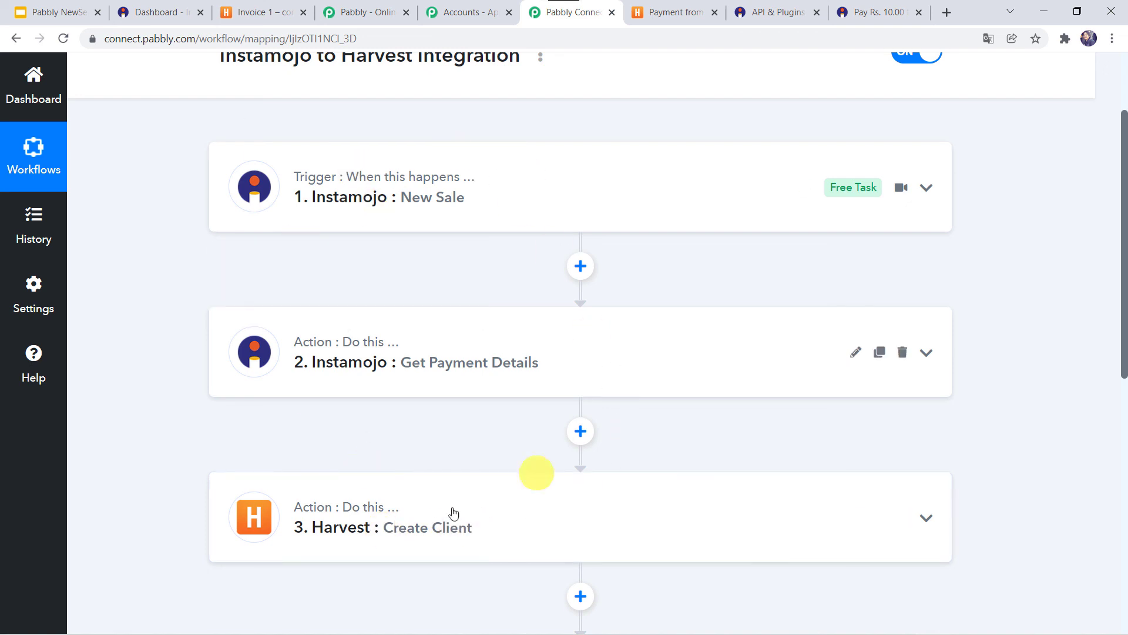
pyautogui.scroll(-3, 405, 464)
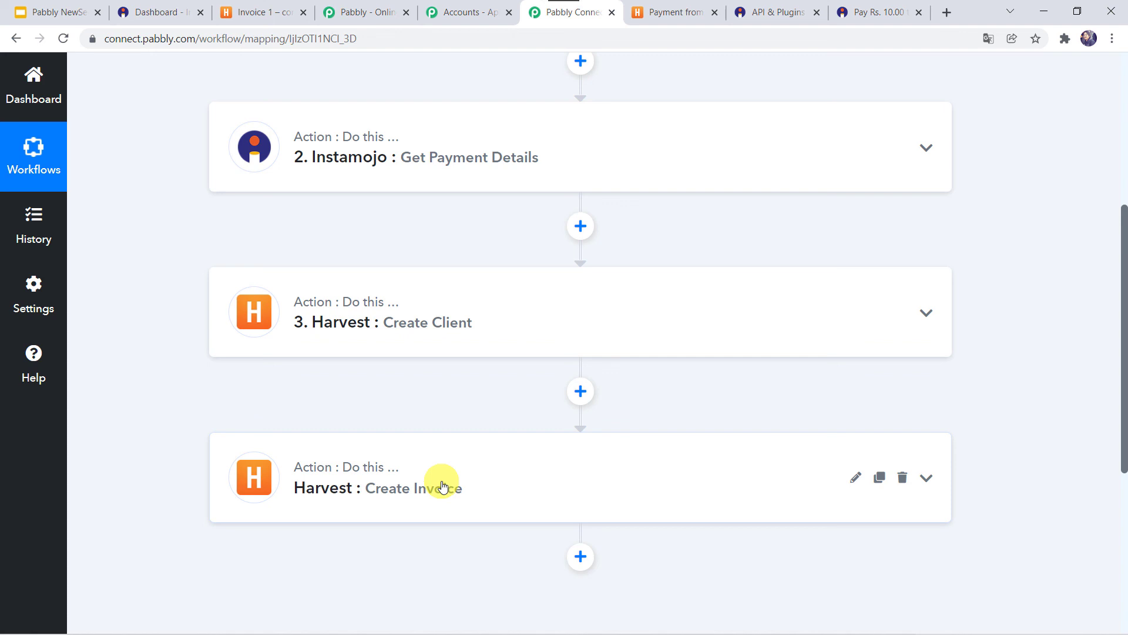
pyautogui.scroll(3, 442, 486)
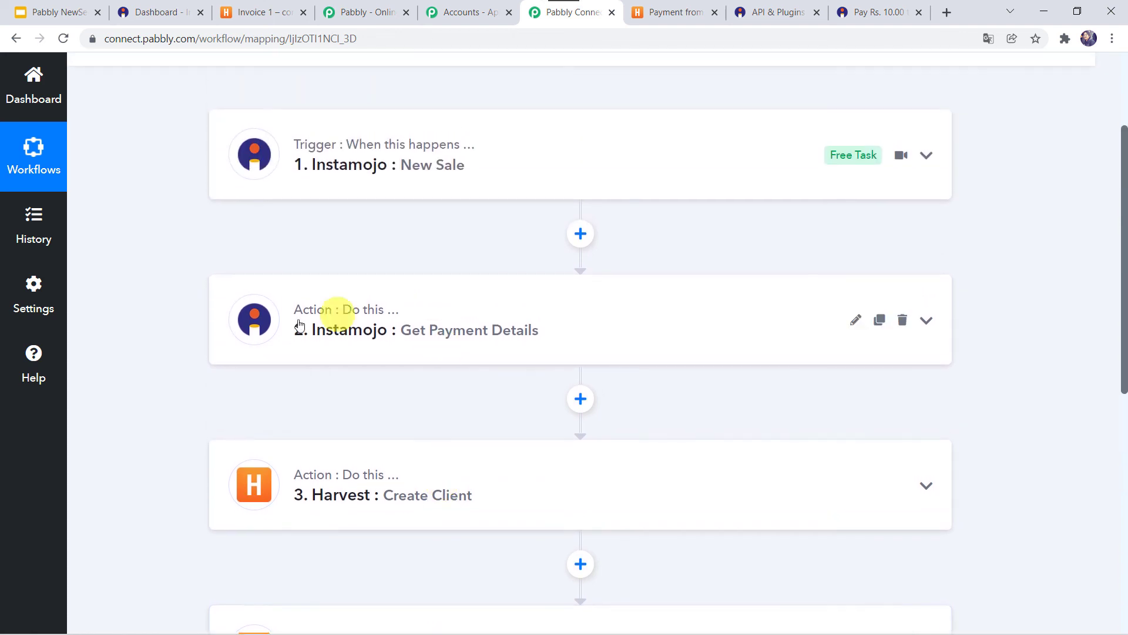
pyautogui.scroll(3, 317, 482)
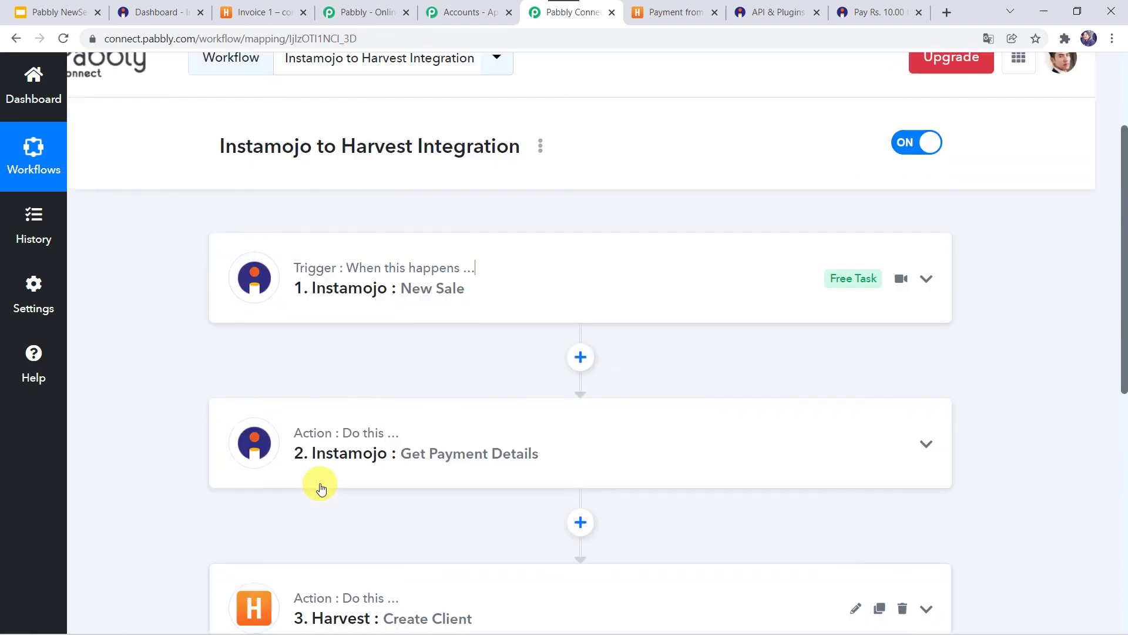